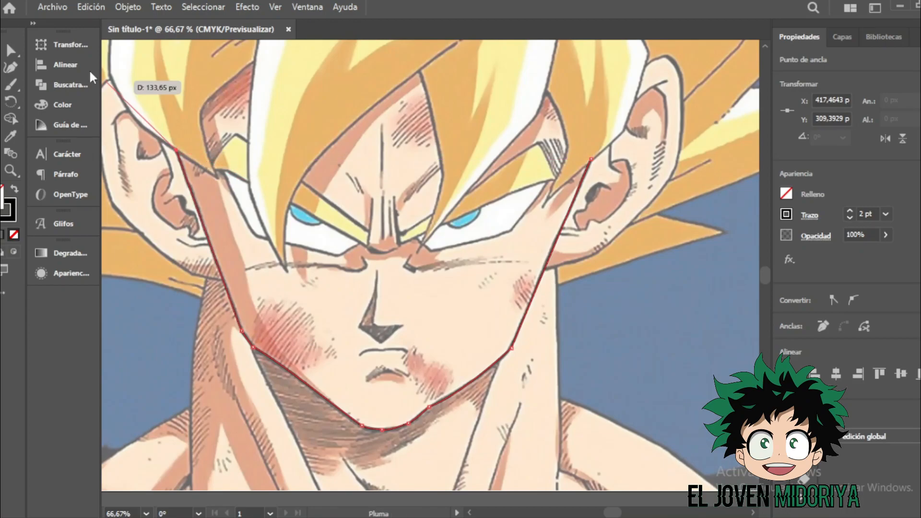
Trace the lower edge of the left fringe lock from the face outline, around its tip and up to the hair's top edge.
drag(167, 146, 270, 197)
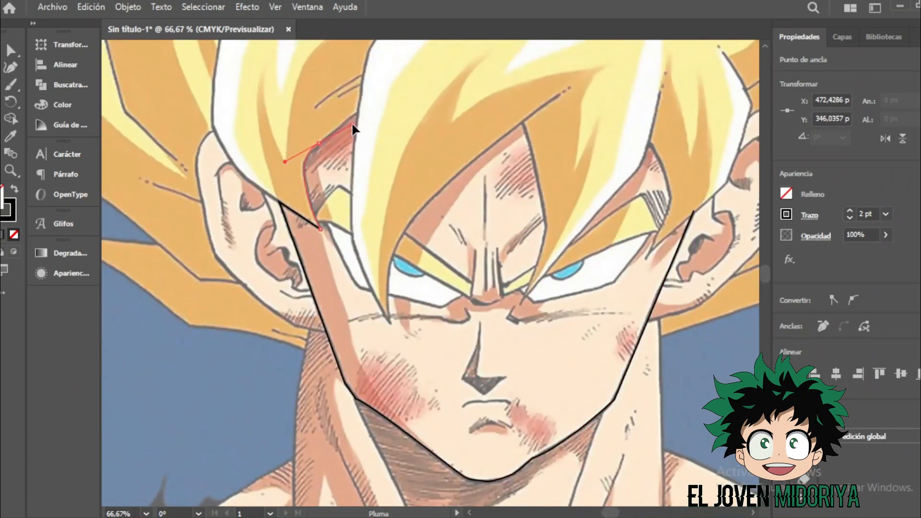
scroll(356, 144, up, 1)
scroll(362, 137, up, 3)
click(367, 207)
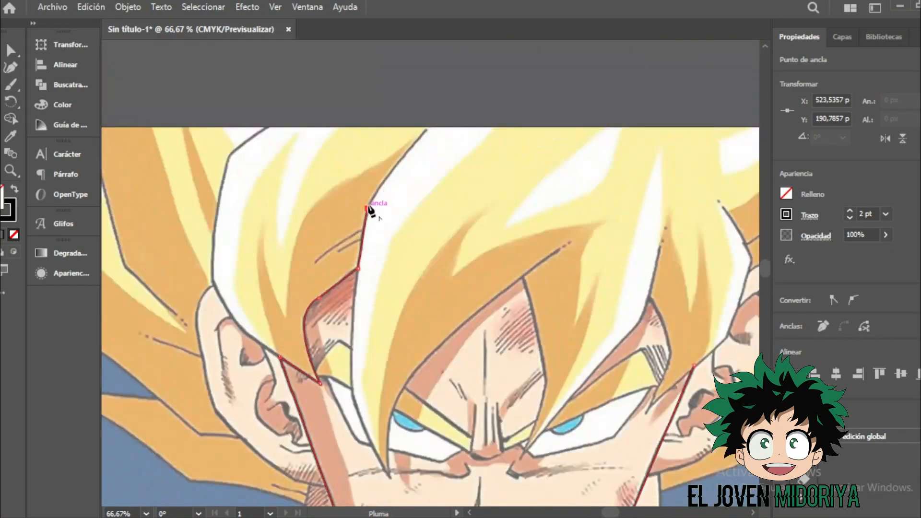
scroll(428, 135, down, 4)
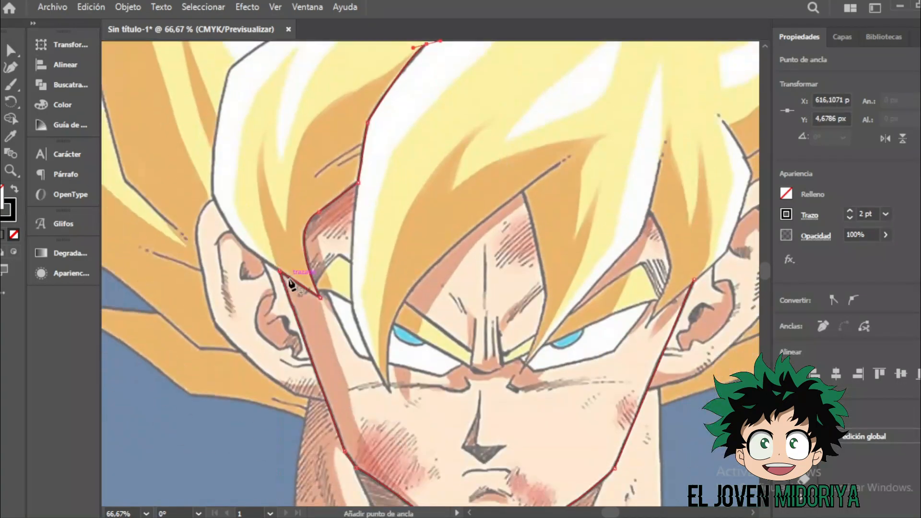
scroll(494, 258, up, 2)
ctrl+click(493, 259)
Trace the large central fringe lock with the Pen tool, following its left edge down to the tip beside the eye.
scroll(493, 258, down, 2)
click(357, 217)
drag(380, 355, 386, 366)
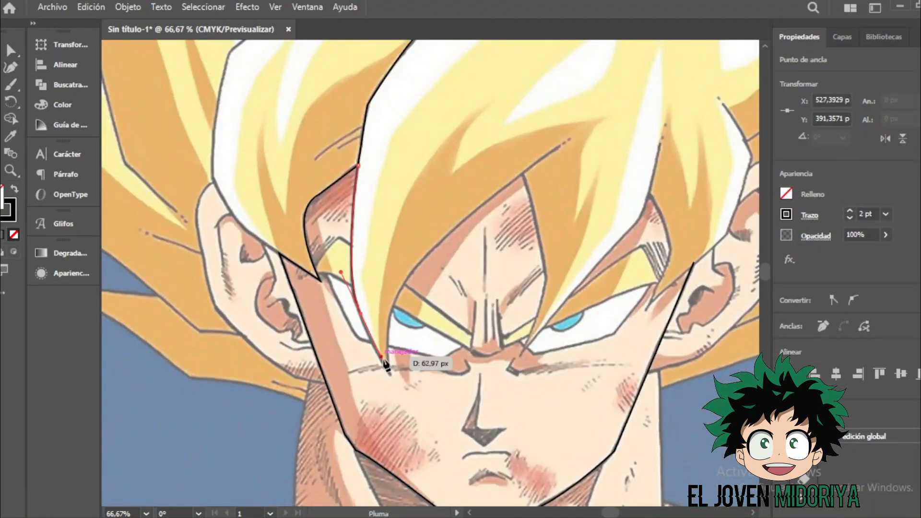
ctrl+click(473, 107)
Trace the fringe lock right of the forehead, down to its tip between the eyes and back up its other edge.
click(547, 275)
drag(523, 352, 514, 364)
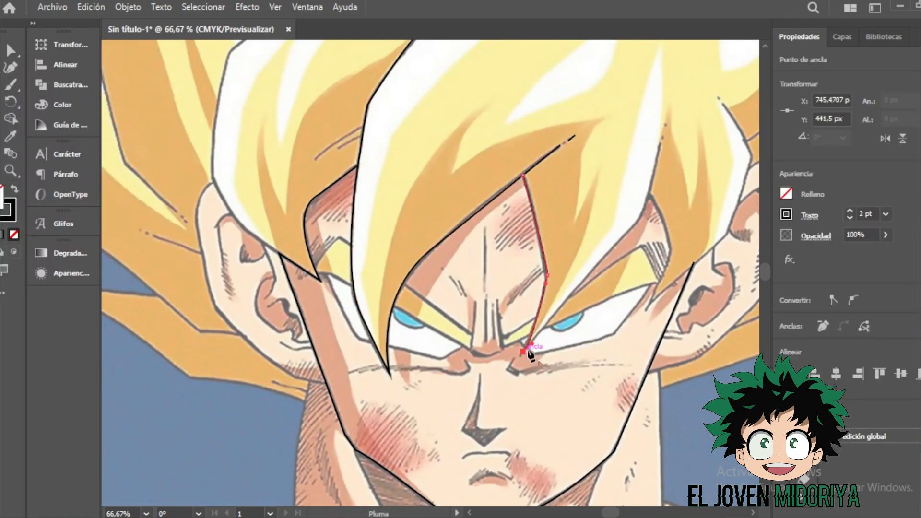
click(658, 166)
scroll(672, 129, up, 1)
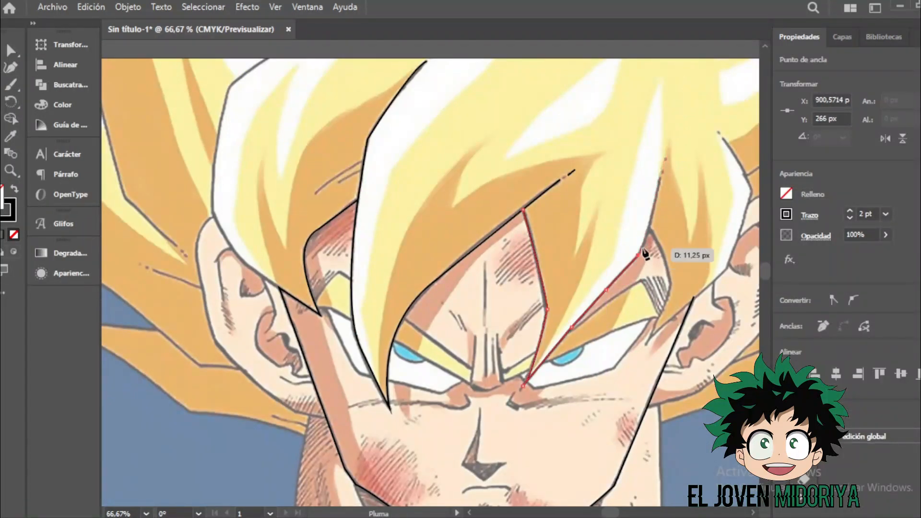
ctrl+click(353, 42)
Trace the curved inner edge of the short lock over the right eyebrow, down to its tip at the eye's outer corner.
click(648, 225)
drag(671, 289, 672, 300)
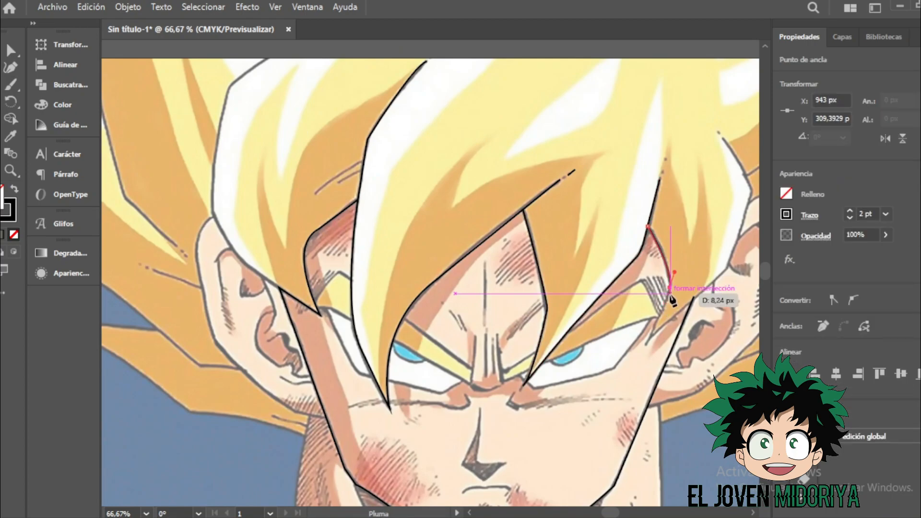
drag(658, 334, 659, 316)
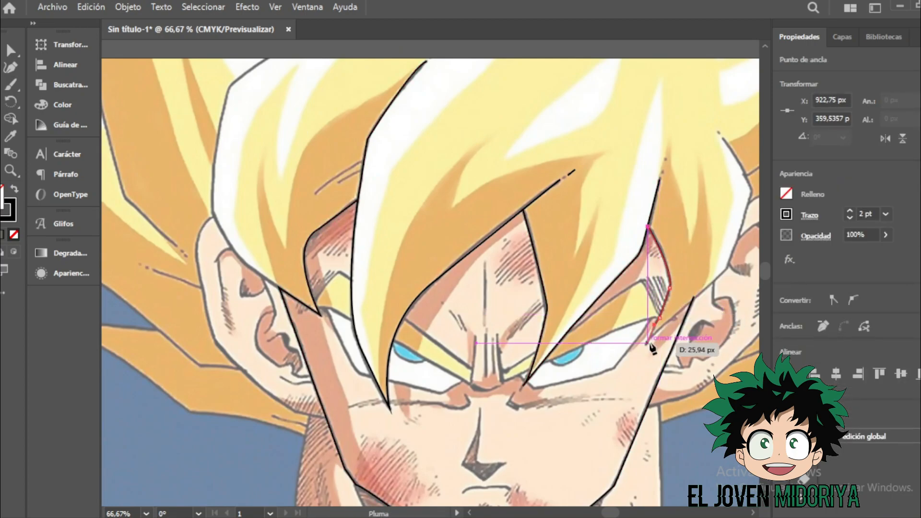
scroll(621, 515, right, 3)
ctrl+click(586, 134)
Trace the outer edge of the rightmost fringe lock from its upper strand down past the ear to the face outline.
click(587, 139)
drag(613, 192, 608, 204)
drag(590, 266, 592, 272)
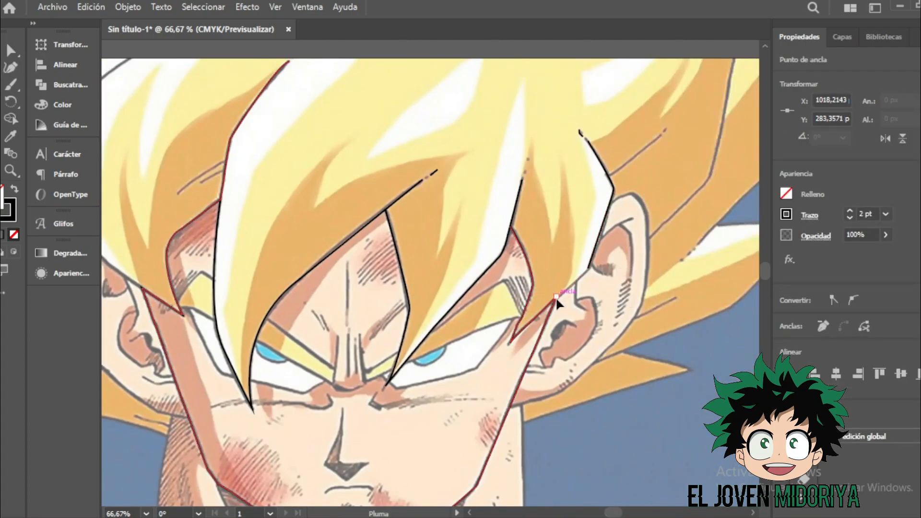
ctrl+click(635, 200)
Trace the outer edge of the left fringe lock from the face outline past the ear up to the artboard's top edge.
scroll(456, 350, left, 6)
scroll(456, 350, up, 1)
key(p)
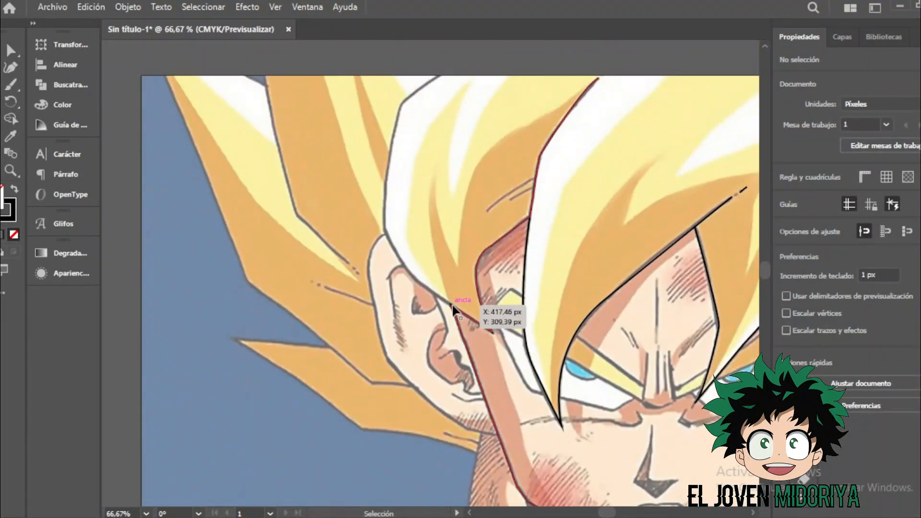
click(452, 305)
drag(416, 280, 422, 286)
drag(385, 232, 385, 238)
click(386, 198)
scroll(400, 161, up, 1)
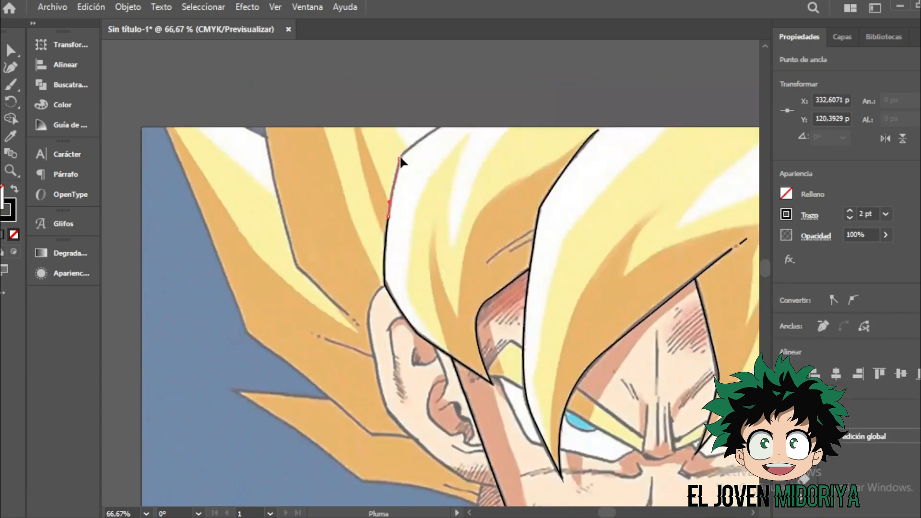
key(v)
drag(409, 148, 421, 140)
click(416, 111)
Trace the outer contour of the left ear from the jaw outline up to the fringe lock.
scroll(479, 181, down, 3)
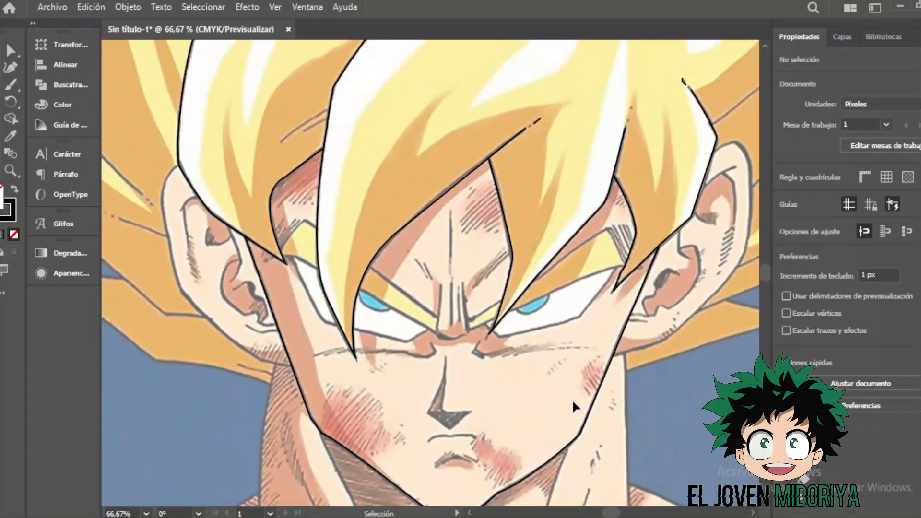
scroll(158, 185, up, 1)
key(p)
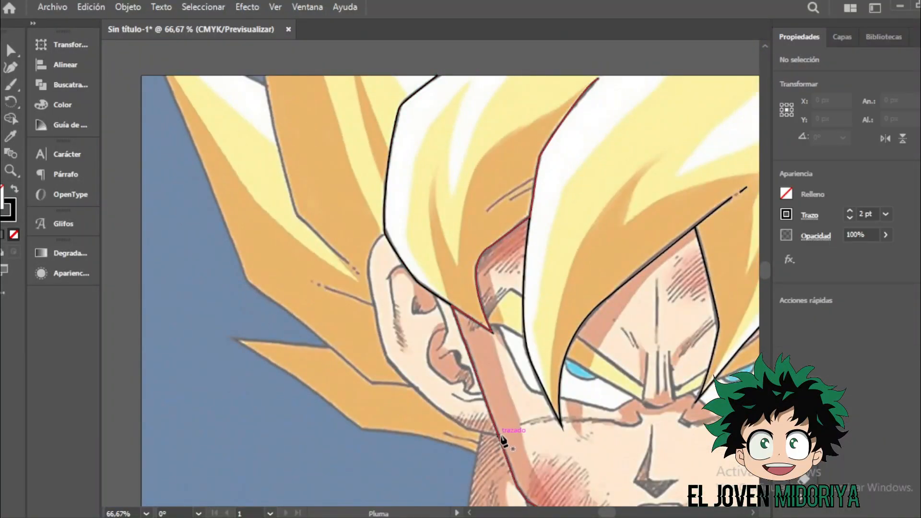
drag(500, 435, 466, 429)
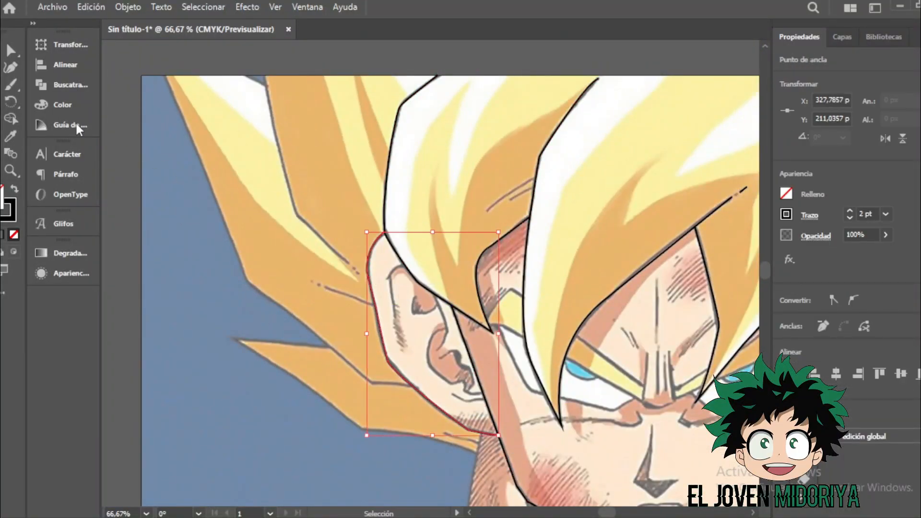
key(ctrl+shift+a)
Trace the hair's left silhouette from the ear out to the artboard's top edge and along it to the fringe.
scroll(450, 282, down, 1)
key(p)
click(416, 353)
click(374, 347)
click(289, 275)
click(249, 247)
scroll(249, 247, up, 2)
click(166, 110)
click(437, 110)
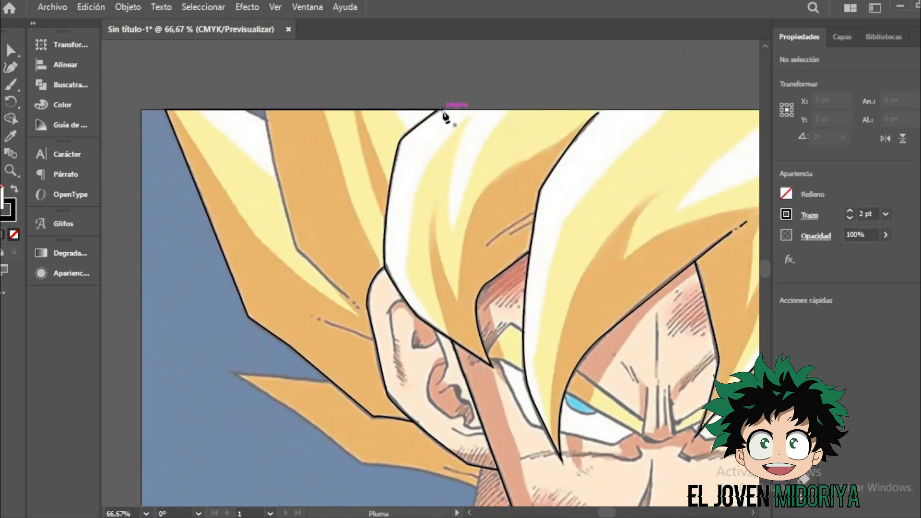
Continue the hair outline along the artboard's top edge and down the right silhouette to the lower spike.
scroll(607, 477, right, 5)
click(596, 110)
click(706, 110)
click(667, 176)
click(658, 197)
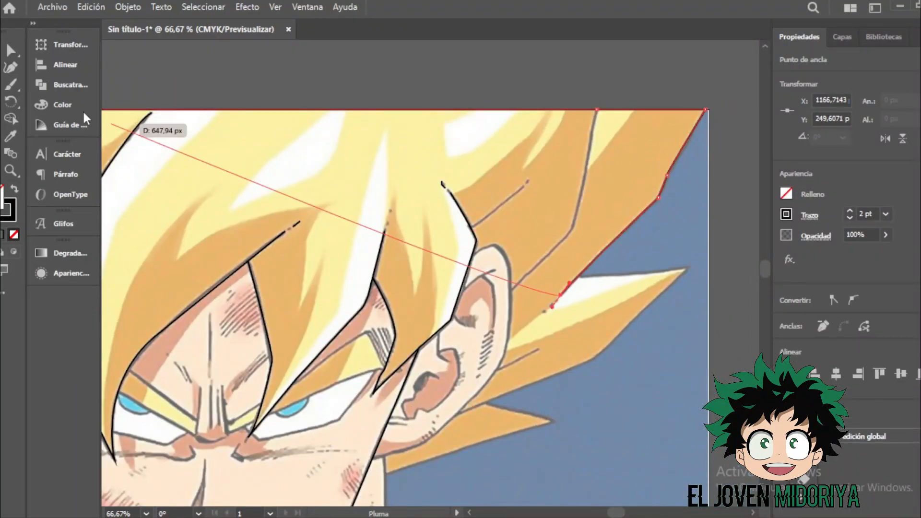
key(ctrl+shift+a)
Trace the inner strand line in the left hair mass from beside the ear up to the artboard's top edge.
scroll(450, 297, left, 10)
click(348, 279)
click(307, 241)
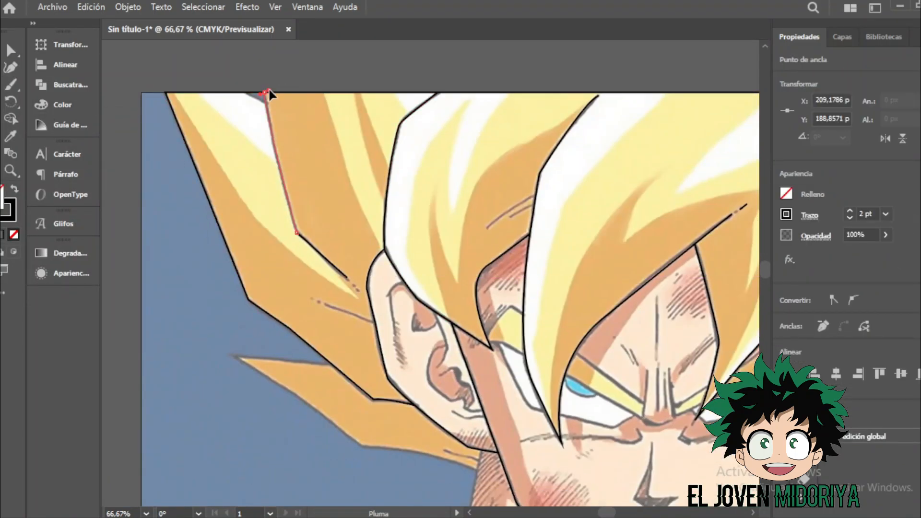
click(264, 92)
click(142, 92)
key(ctrl+shift+a)
Trace the lower edge of the pointed hair spike behind the right ear.
scroll(616, 514, right, 10)
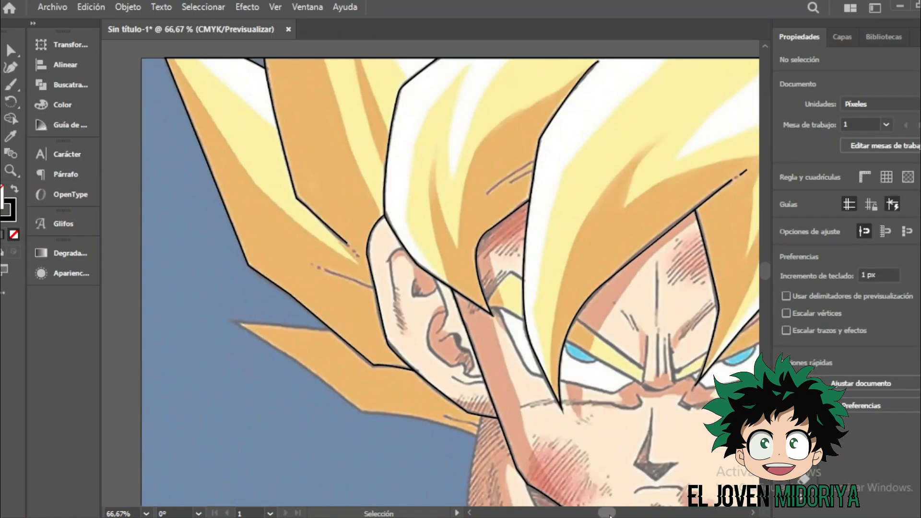
click(545, 339)
click(600, 320)
click(629, 293)
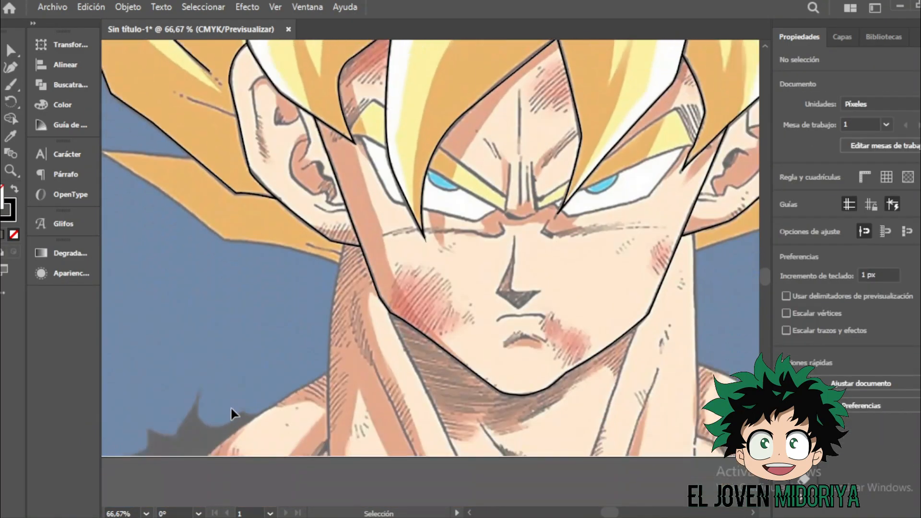
drag(329, 422, 338, 465)
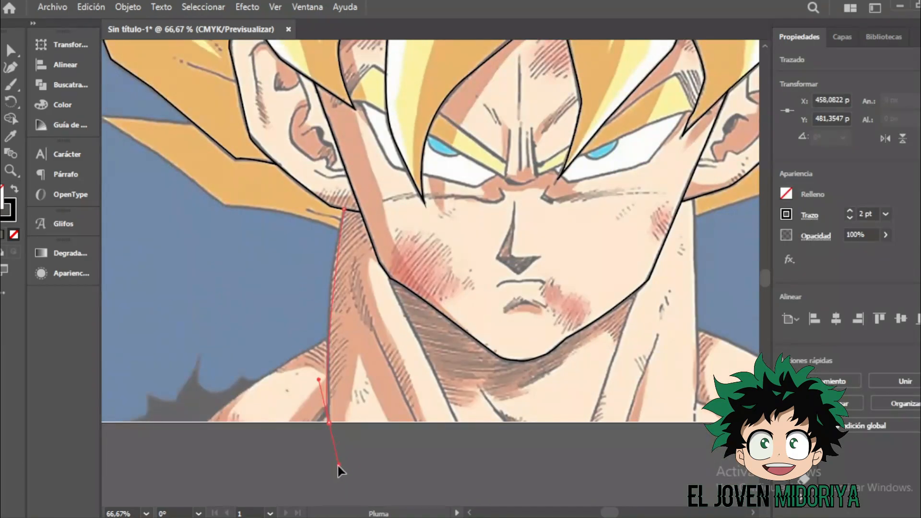
click(345, 210)
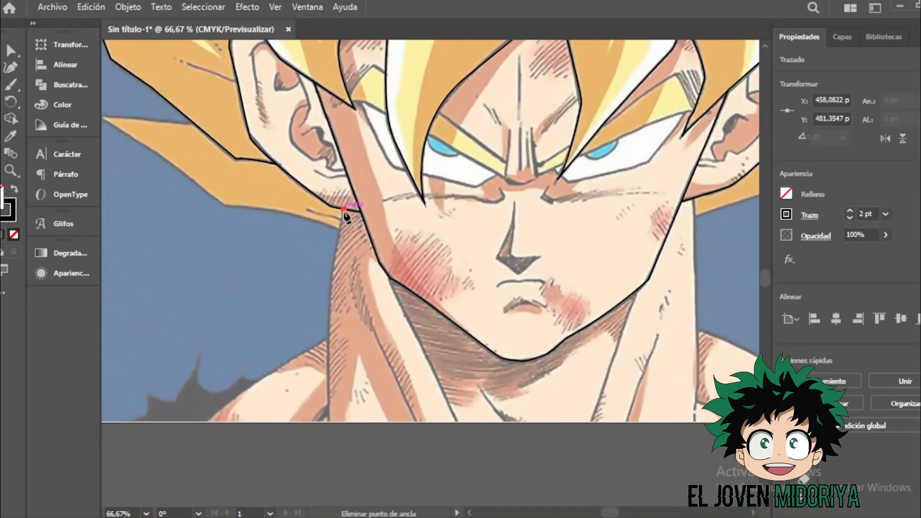
key(ctrl+shift+a)
Trace the left side of the neck and the left shoulder, closing the shoulder along the artboard's bottom edge.
click(330, 422)
drag(330, 327, 330, 289)
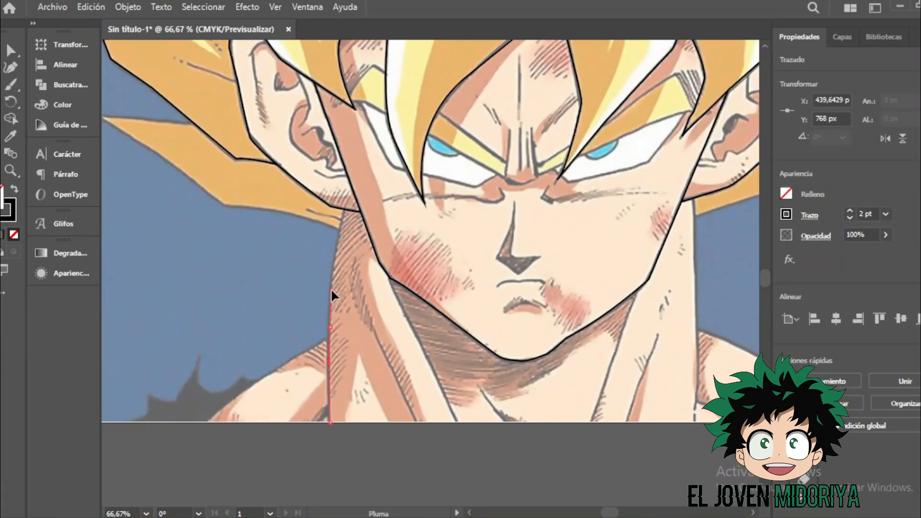
click(330, 339)
click(206, 423)
key(ctrl+shift+a)
click(206, 422)
scroll(475, 427, left, 3)
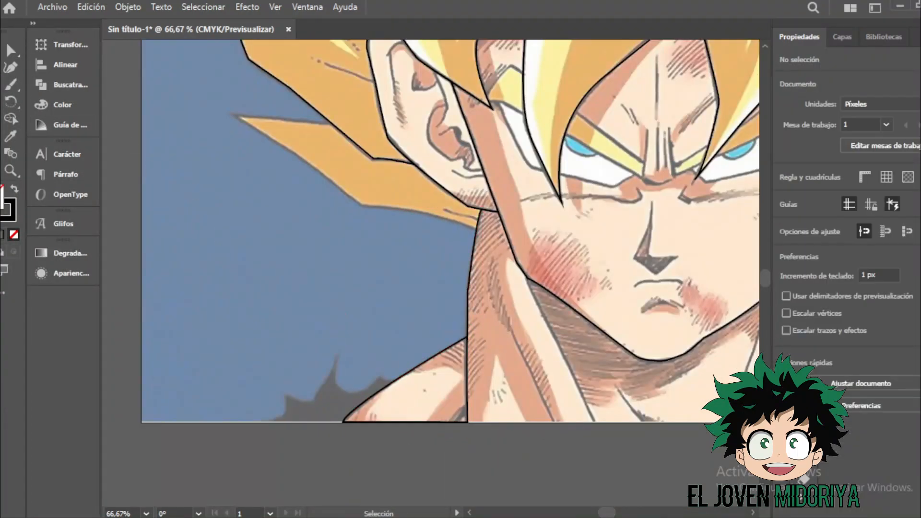
Trace the right side of the neck down to the artboard's bottom edge.
scroll(572, 483, right, 6)
click(561, 371)
click(559, 406)
ctrl+click(556, 426)
Trace the right shoulder from the neck to the artboard's bottom edge and back along that edge to the neck.
scroll(557, 426, right, 2)
click(493, 331)
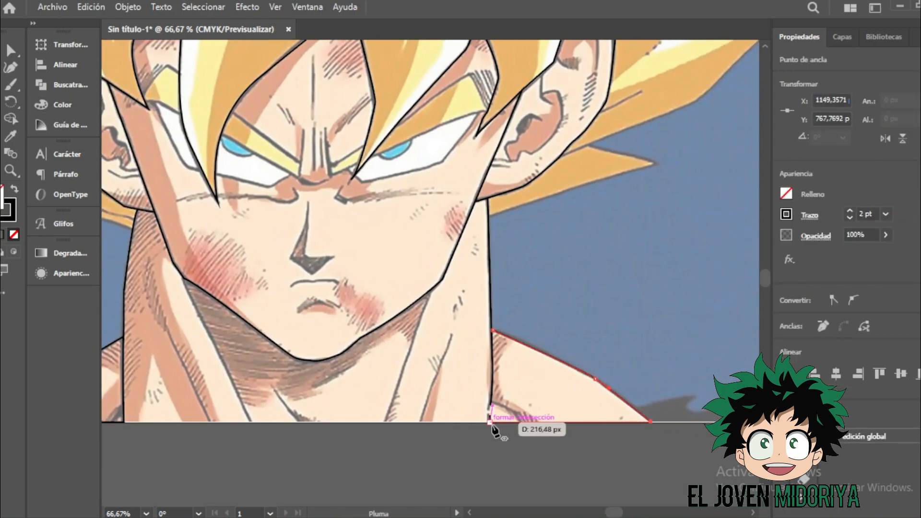
click(491, 422)
scroll(492, 426, left, 4)
ctrl+click(391, 360)
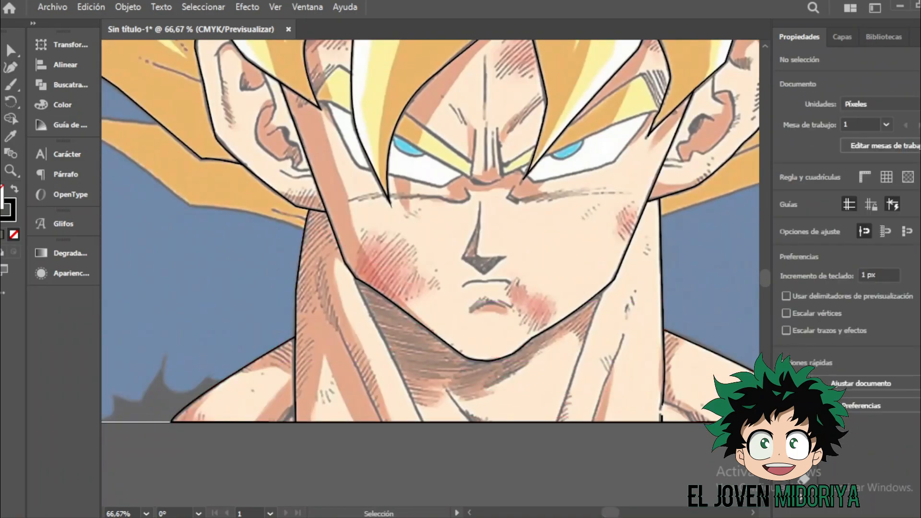
Trace the jagged dark shape behind the left shoulder down to the artboard's bottom edge.
scroll(431, 230, left, 5)
key(p)
click(465, 380)
click(447, 375)
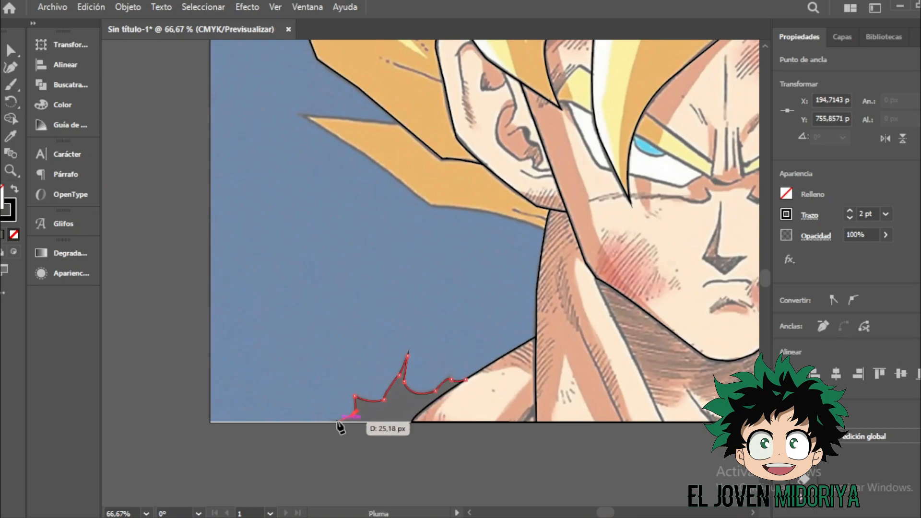
ctrl+click(115, 128)
Trace the jagged dark shape behind the right shoulder, undoing and redrawing misplaced anchor points.
scroll(115, 128, right, 14)
key(p)
click(326, 409)
click(368, 395)
click(386, 395)
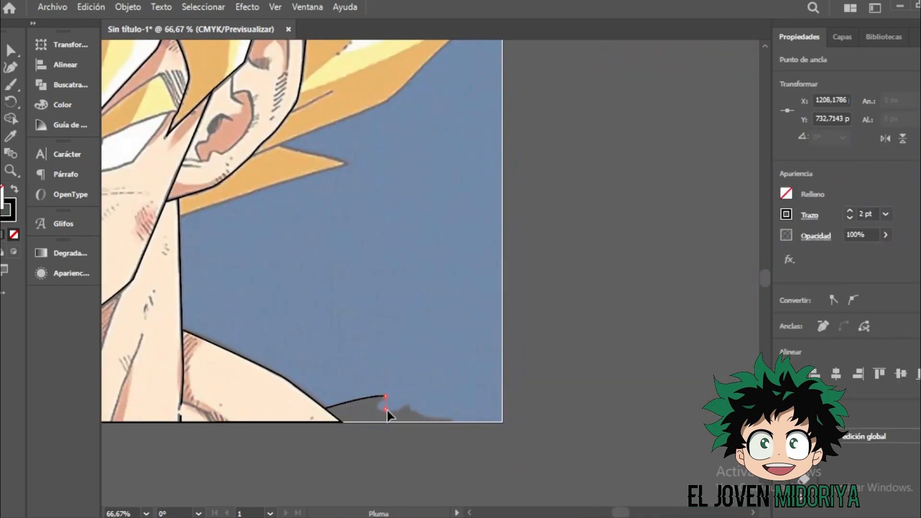
key(ctrl+z)
key(ctrl+z)
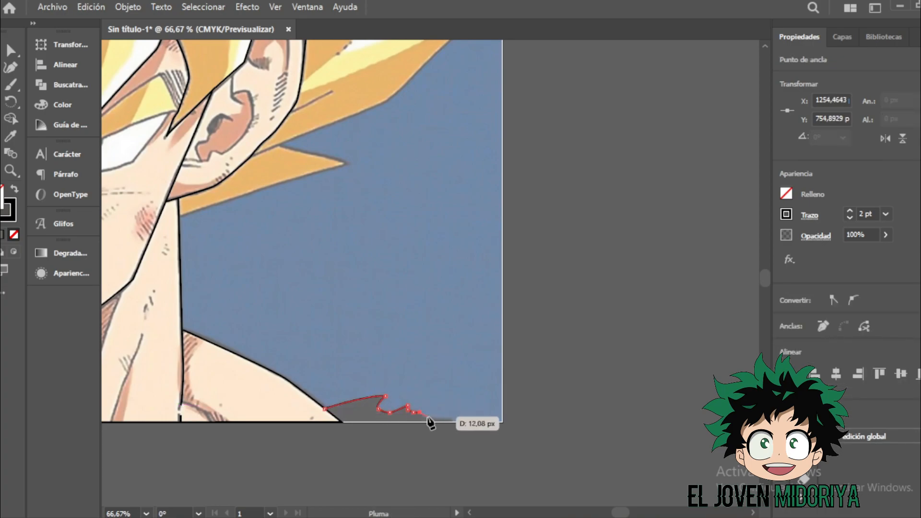
Trace the two muscle lines on the neck's left side down to the artboard's bottom edge.
scroll(619, 512, left, 15)
click(322, 278)
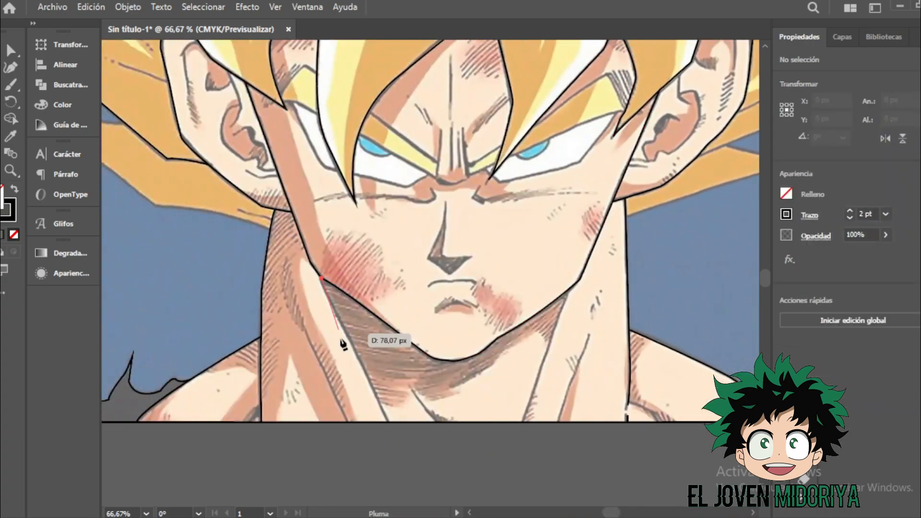
click(329, 300)
click(348, 422)
click(306, 327)
Trace the muscle lines on the neck's right side between the jaw and the artboard's bottom edge.
ctrl+click(635, 318)
click(535, 422)
click(569, 291)
ctrl+click(571, 329)
key(p)
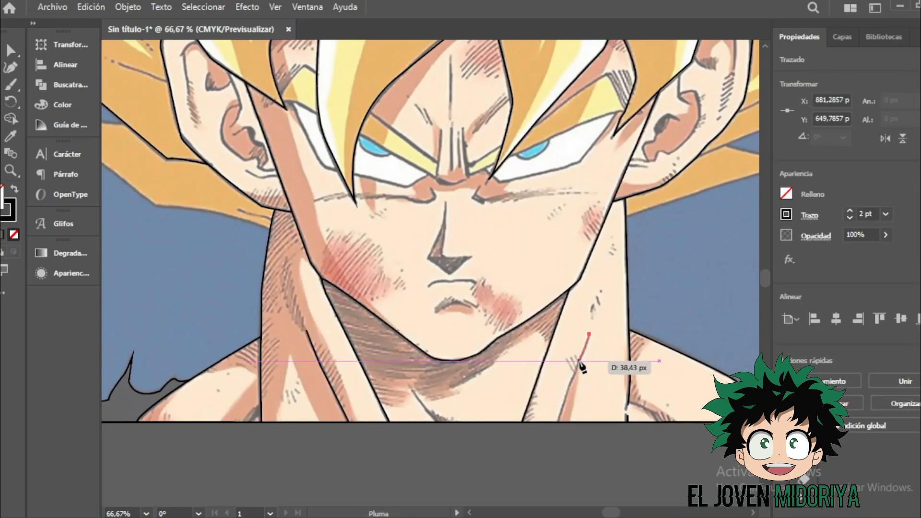
Trace the upper inner fold of the left ear from the fringe lock down along the ear's rim.
key(ctrl+plus)
key(ctrl+plus)
scroll(273, 243, left, 5)
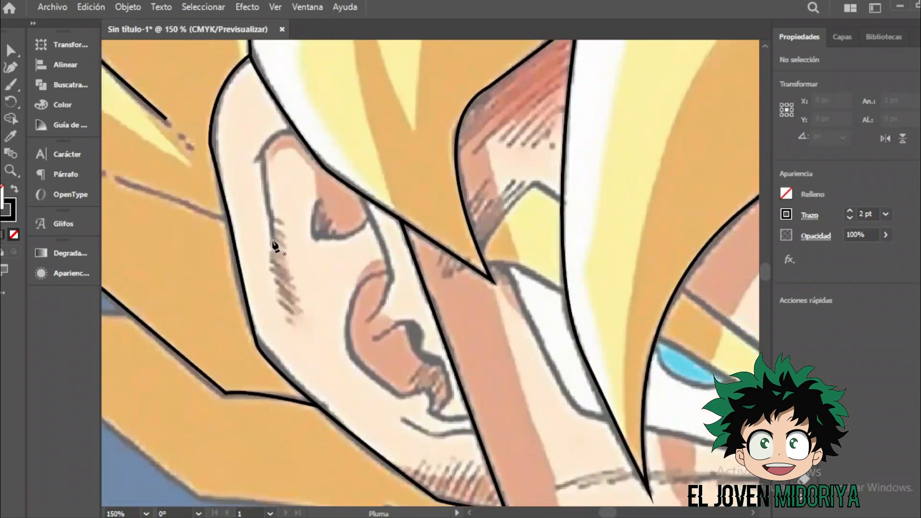
click(260, 157)
drag(296, 130, 328, 135)
click(261, 154)
drag(269, 211, 272, 245)
Set the stroke weight for the inner ear lines to 1 pt and trace the small upper hollow of the left ear.
click(809, 215)
click(797, 329)
ctrl+click(341, 196)
scroll(341, 197, down, 1)
ctrl+click(359, 210)
ctrl+click(336, 220)
click(810, 215)
click(720, 360)
ctrl+click(380, 296)
Trace the left ear's inner fold below the fringe lock and the curved contour of the large inner hollow.
drag(357, 174, 387, 234)
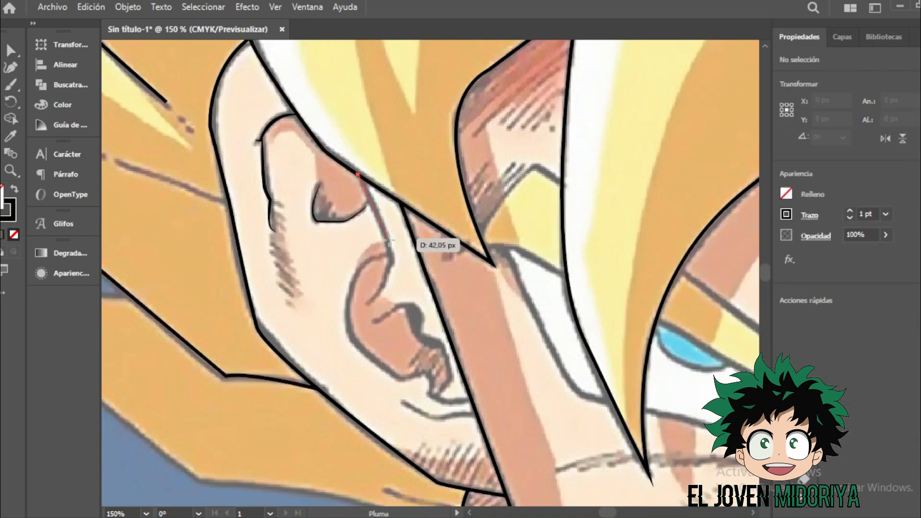
ctrl+click(365, 269)
drag(390, 254, 355, 287)
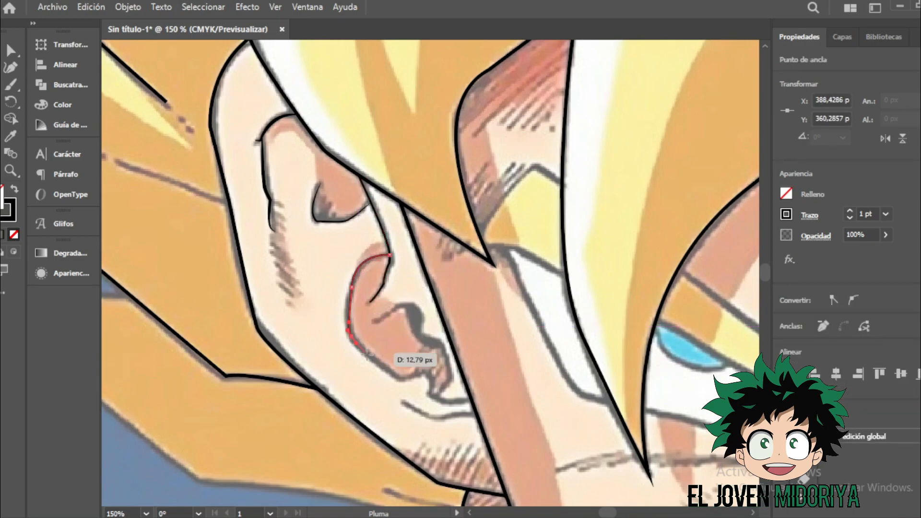
ctrl+click(123, 176)
Trace the lower end of the left ear's inner contour and the short fold line above the lobe.
drag(451, 416, 478, 414)
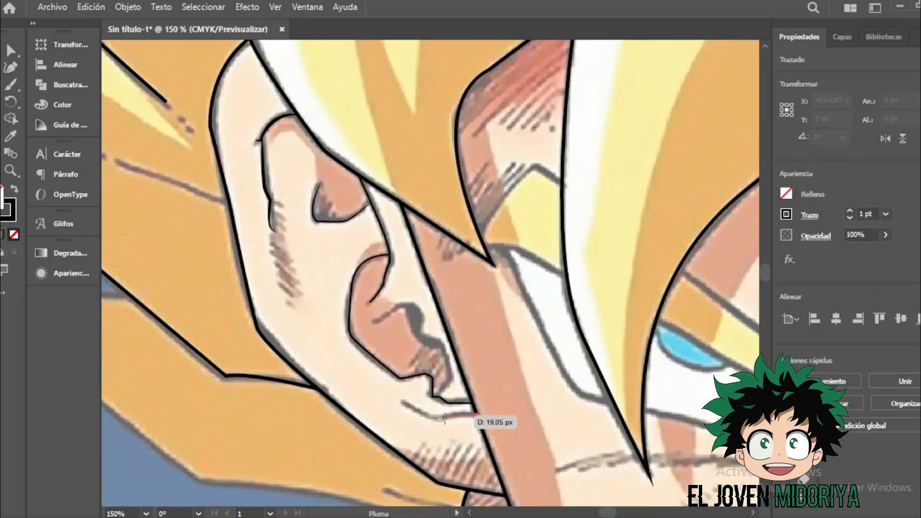
click(477, 401)
click(436, 396)
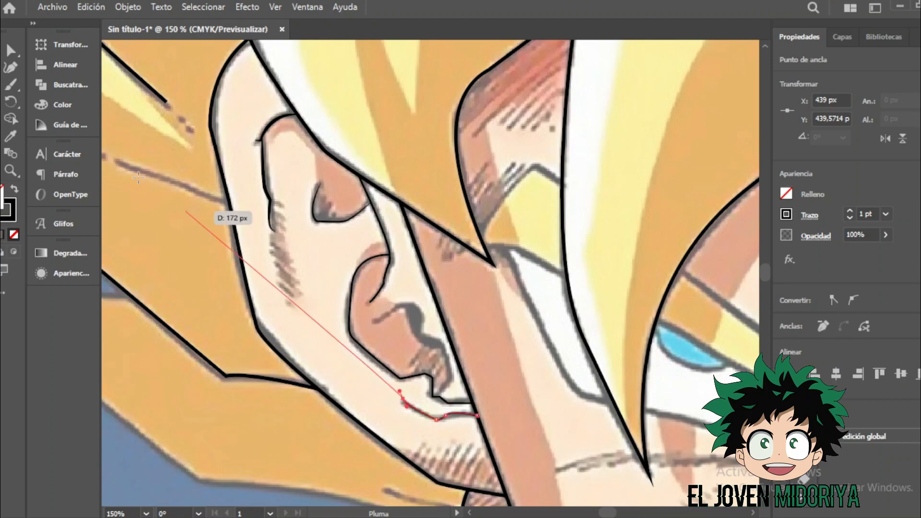
Trace the ridge line and both edges of the small dark hollow inside the left ear with the Pen tool.
click(810, 215)
ctrl+click(357, 216)
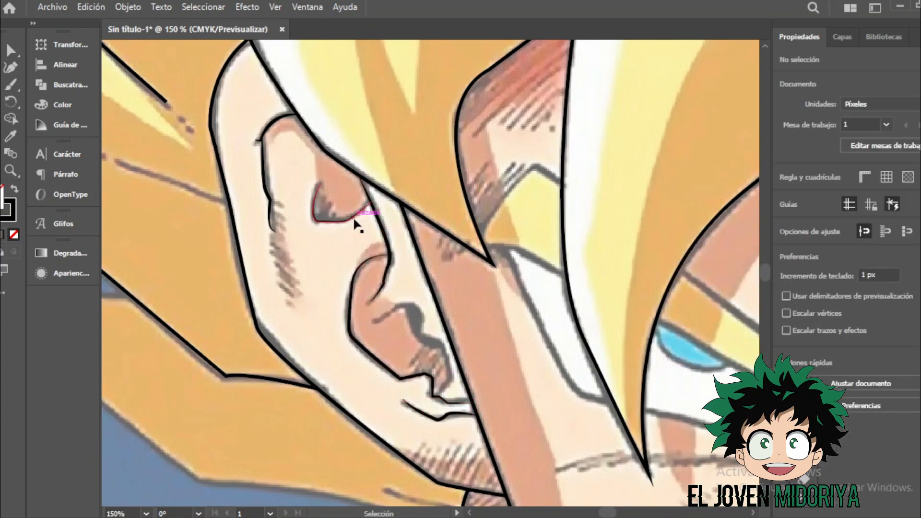
key(p)
click(374, 321)
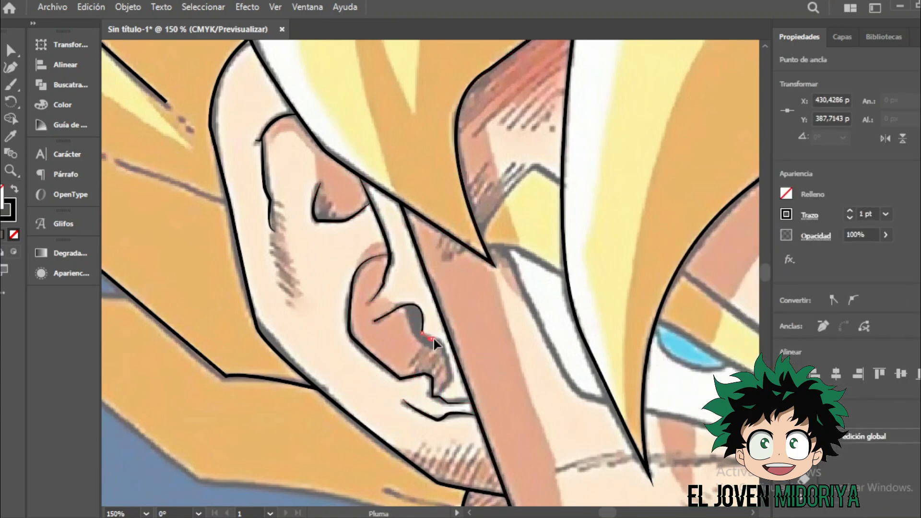
ctrl+click(200, 208)
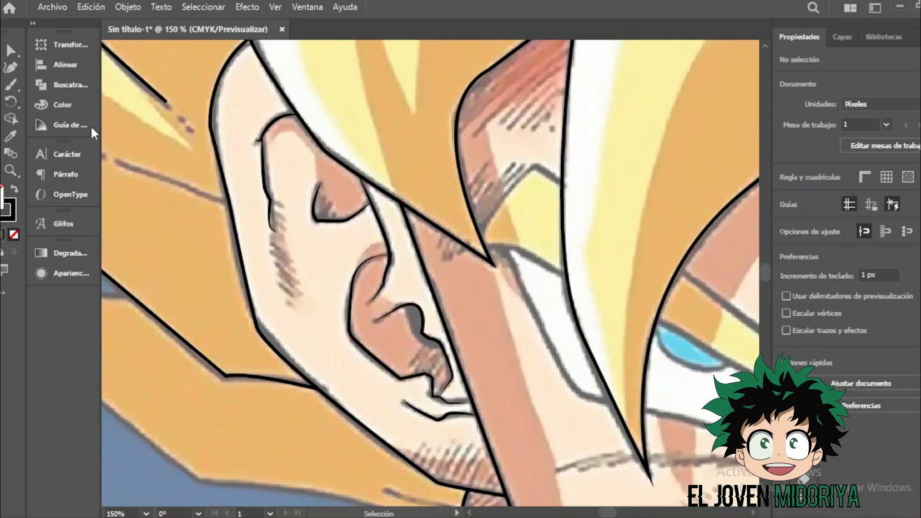
key(p)
click(445, 351)
drag(405, 305, 406, 287)
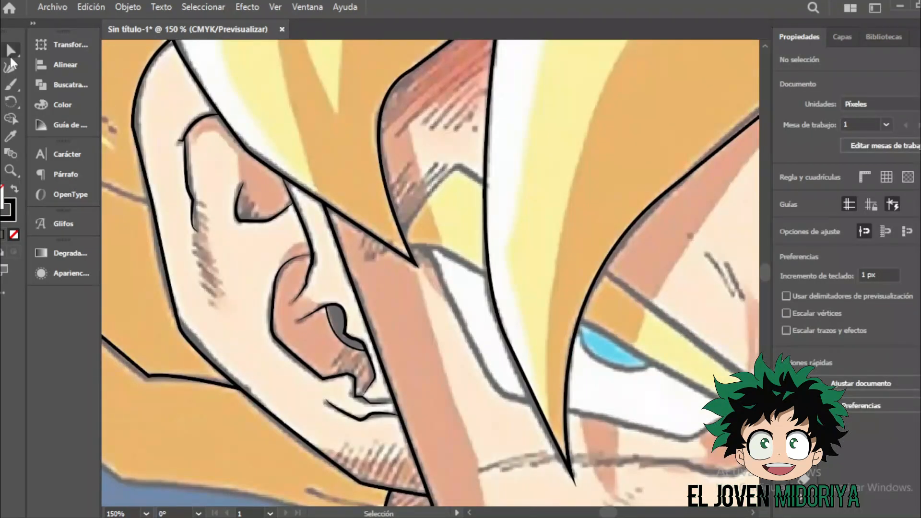
Trace the upper and lower edges of the left eyebrow's outer part between the two hair locks.
key(p)
drag(484, 184, 468, 173)
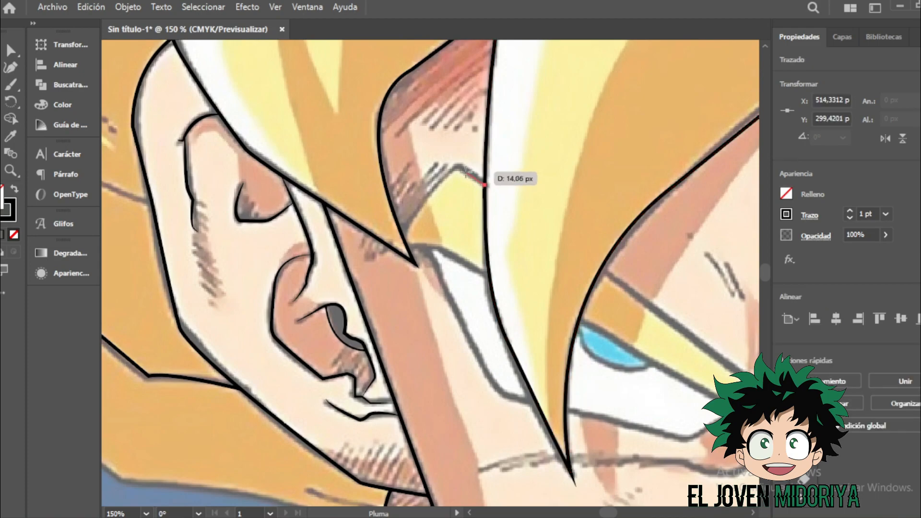
click(459, 168)
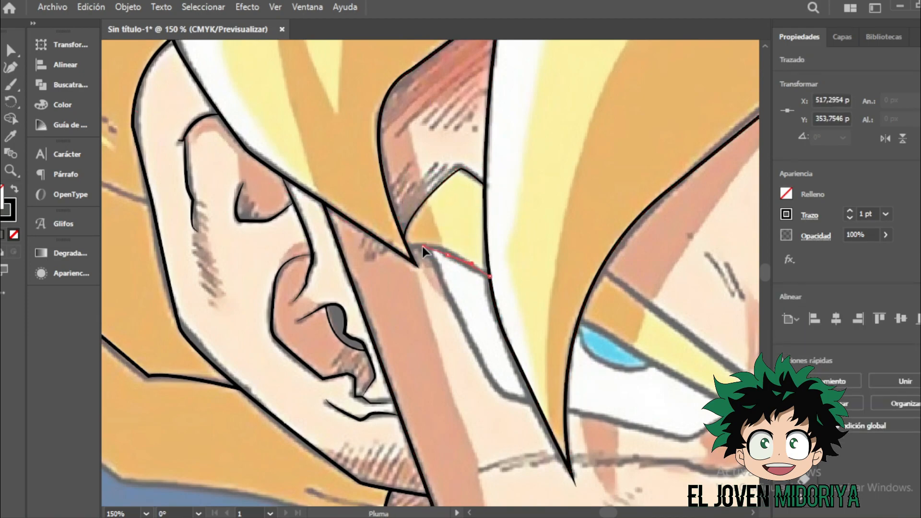
ctrl+click(518, 274)
click(411, 249)
click(592, 425)
scroll(591, 425, right, 5)
click(11, 67)
click(258, 278)
click(212, 248)
click(174, 245)
key(ctrl+z)
key(ctrl+z)
key(ctrl+z)
Trace the inner part of the left eyebrow from the hair lock to its blunt end beside the nose bridge.
click(347, 320)
click(521, 416)
click(525, 386)
click(372, 274)
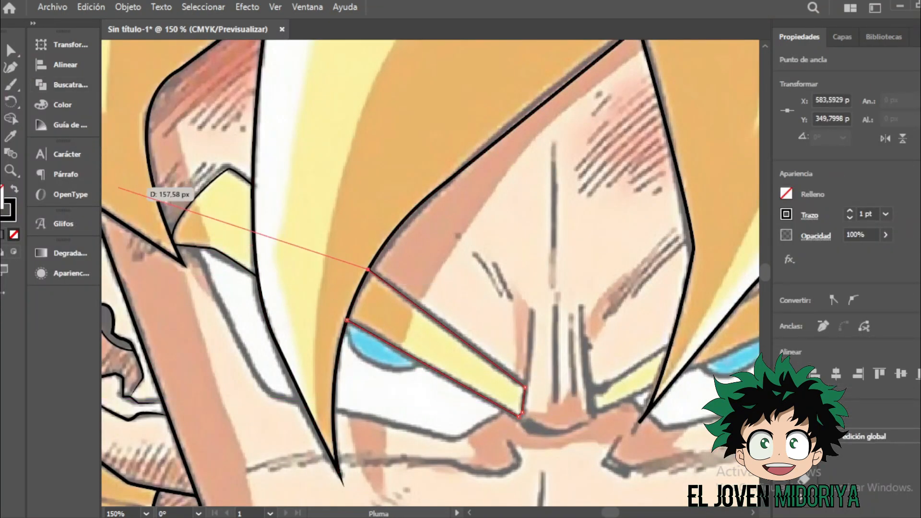
key(Escape)
Trace the lower outline of the left eye, including the outer part on the far side of the hair lock.
click(501, 408)
click(476, 425)
click(467, 431)
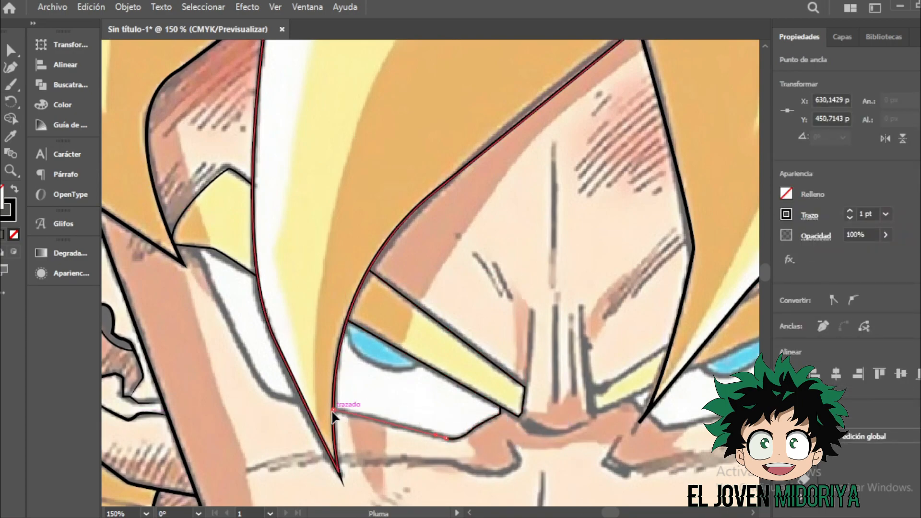
key(Escape)
click(306, 403)
click(272, 396)
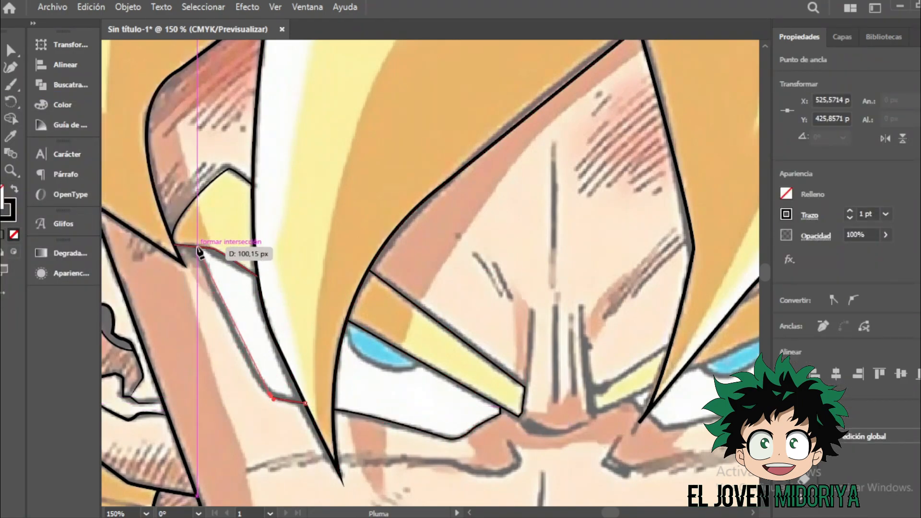
key(Escape)
Trace the inner end of the right eyebrow between the nose bridge and the central hair lock.
scroll(431, 272, right, 3)
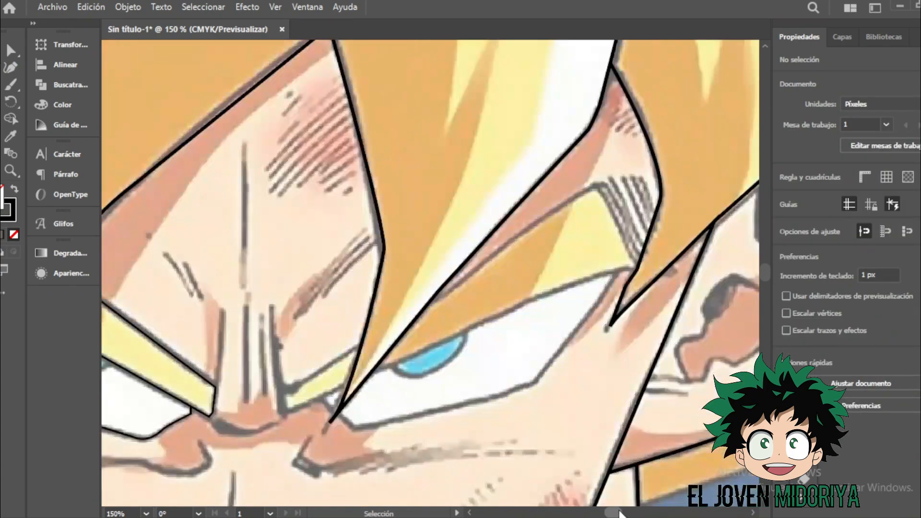
click(518, 387)
click(536, 382)
key(Escape)
key(Escape)
key(Escape)
Trace the right eyebrow's lower and upper edges beyond the central lock and join them with its slanted outer end.
scroll(576, 394, right, 5)
click(371, 373)
click(528, 302)
key(Escape)
click(428, 303)
key(v)
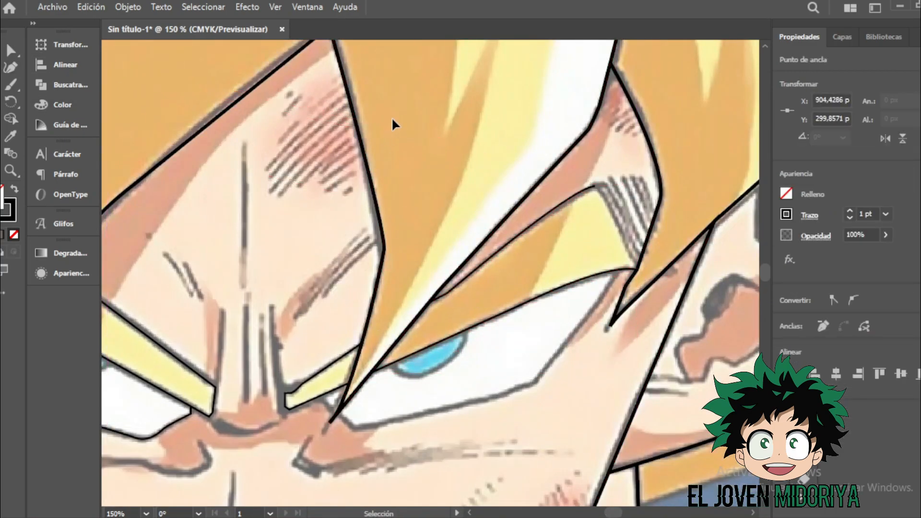
click(485, 230)
key(p)
click(636, 268)
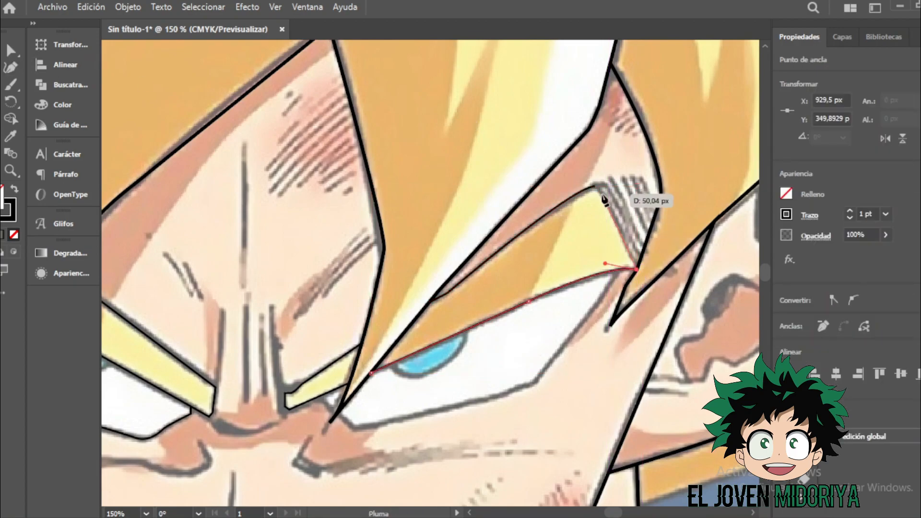
Trace the lower outline of the right eye from the eyebrow's outer end to the tip of the central hair lock.
drag(552, 421, 405, 370)
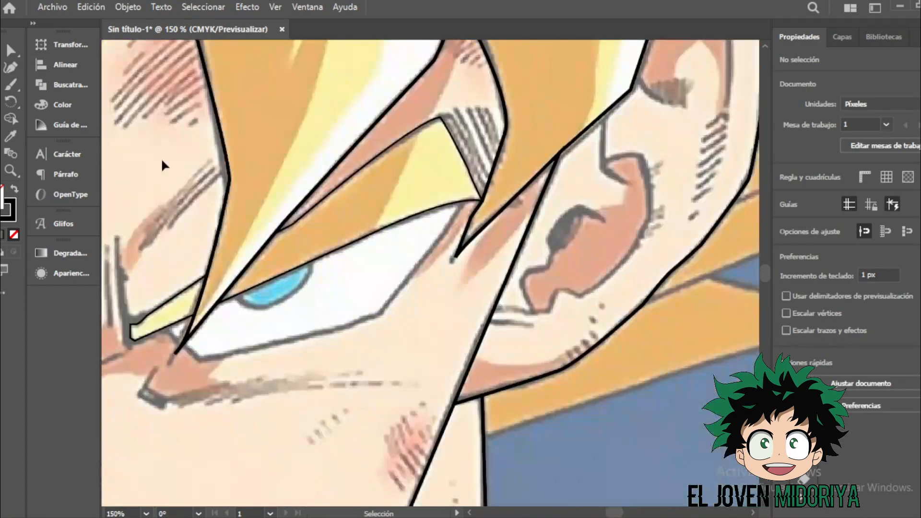
drag(355, 328, 384, 313)
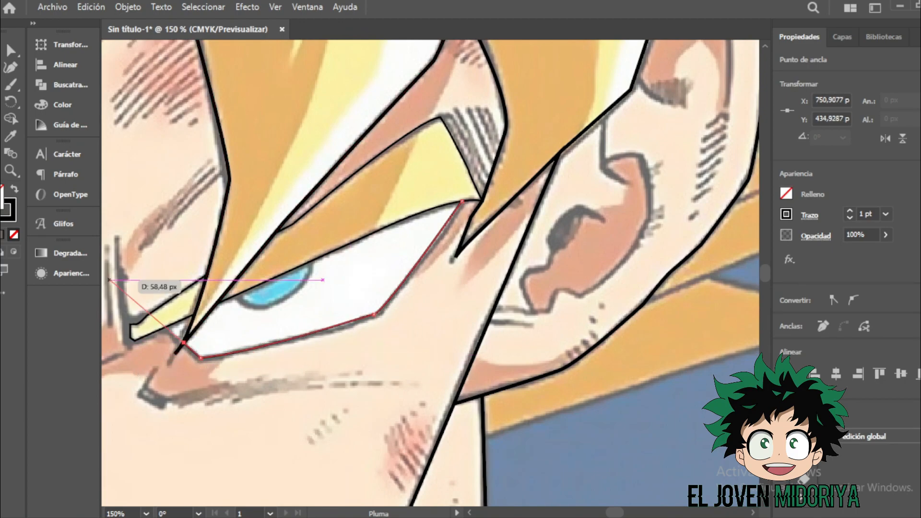
scroll(184, 344, up, 5)
ctrl+click(572, 351)
key(Delete)
key(p)
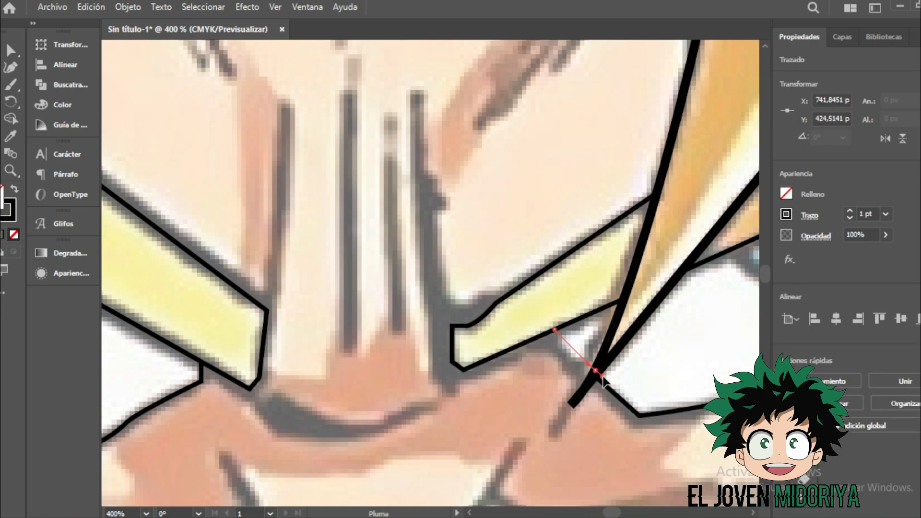
click(597, 377)
click(594, 378)
key(v)
click(474, 226)
key(ctrl+0)
click(208, 197)
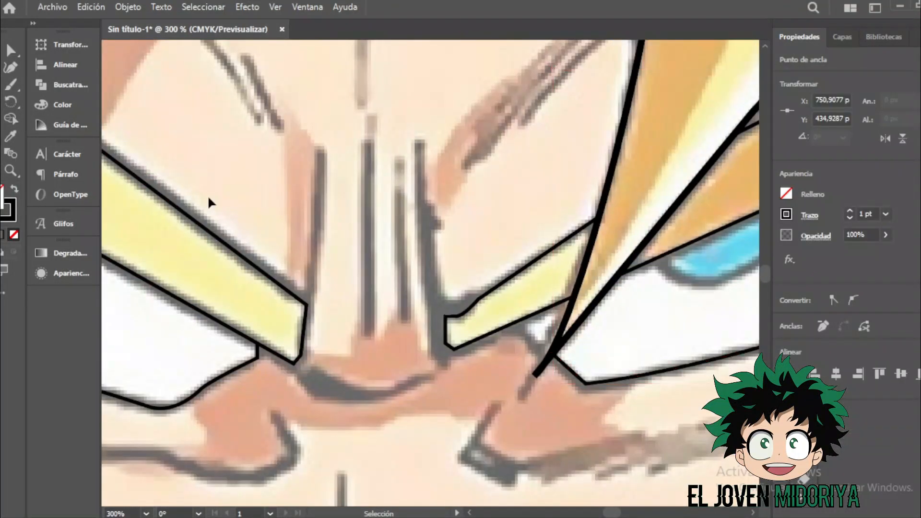
Trace the short inner corner line of the right eye from the eyebrow's lower edge to the central hair lock.
key(p)
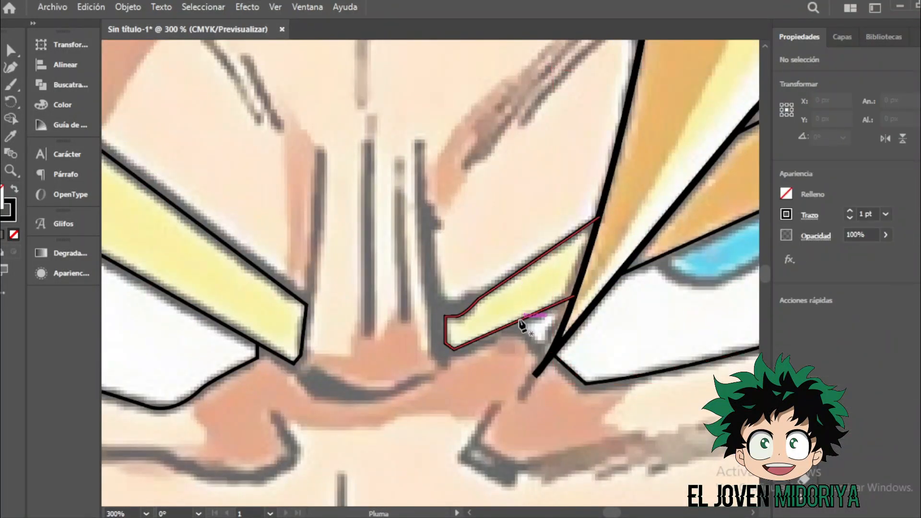
click(515, 322)
key(ctrl+plus)
key(ctrl+plus)
key(ctrl+plus)
key(ctrl+plus)
click(503, 356)
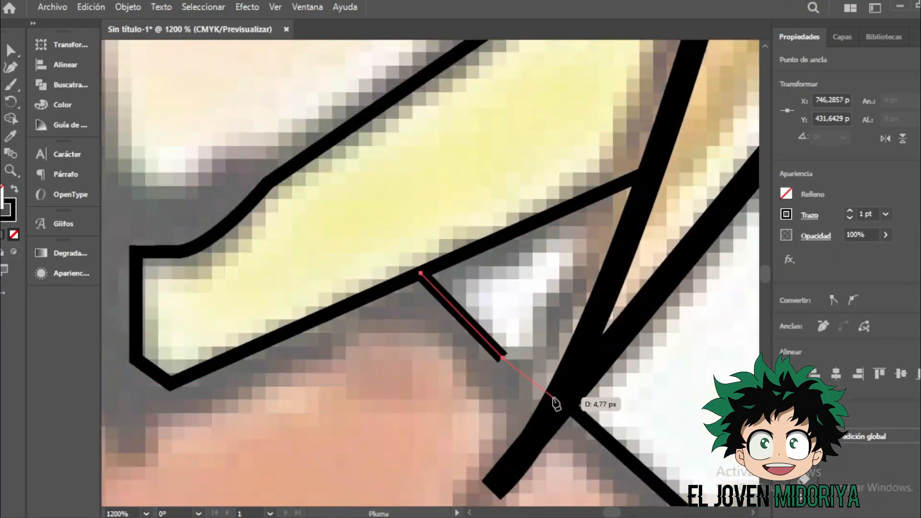
click(554, 400)
key(v)
click(411, 196)
Trace the curved lower edge of the right eye's blue iris up to the eyebrow line.
key(ctrl+minus)
key(ctrl+minus)
key(ctrl+minus)
key(ctrl+minus)
key(ctrl+minus)
key(ctrl+minus)
key(ctrl+minus)
key(ctrl+minus)
key(ctrl+minus)
scroll(581, 232, down, 1)
scroll(580, 227, up, 1)
key(ctrl+plus)
key(ctrl+plus)
key(ctrl+plus)
key(ctrl+plus)
key(ctrl+plus)
scroll(555, 319, right, 9)
key(p)
click(409, 215)
drag(431, 236, 443, 239)
drag(520, 215, 549, 182)
click(558, 150)
key(v)
click(129, 174)
Trace the curved lower edge of the left eye's blue iris from the eyebrow line to the hair lock.
scroll(300, 185, left, 9)
key(p)
click(468, 212)
drag(396, 220, 339, 192)
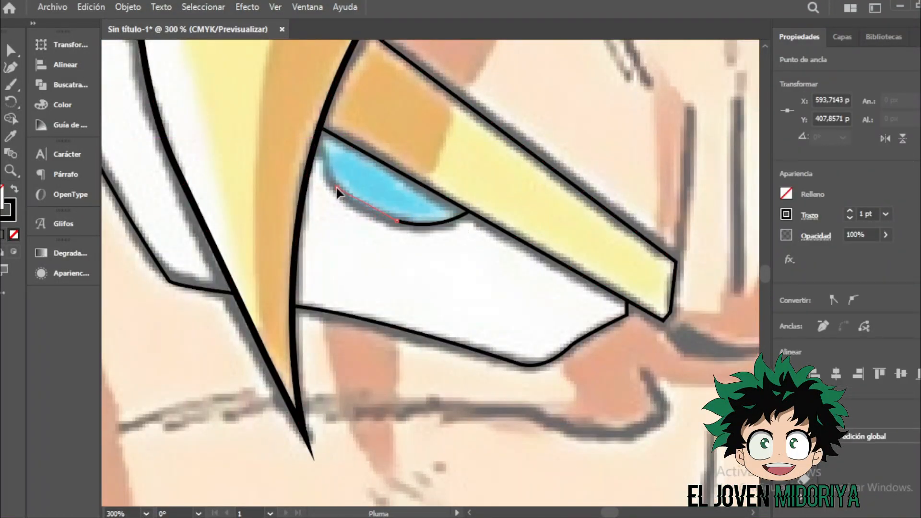
key(v)
click(258, 144)
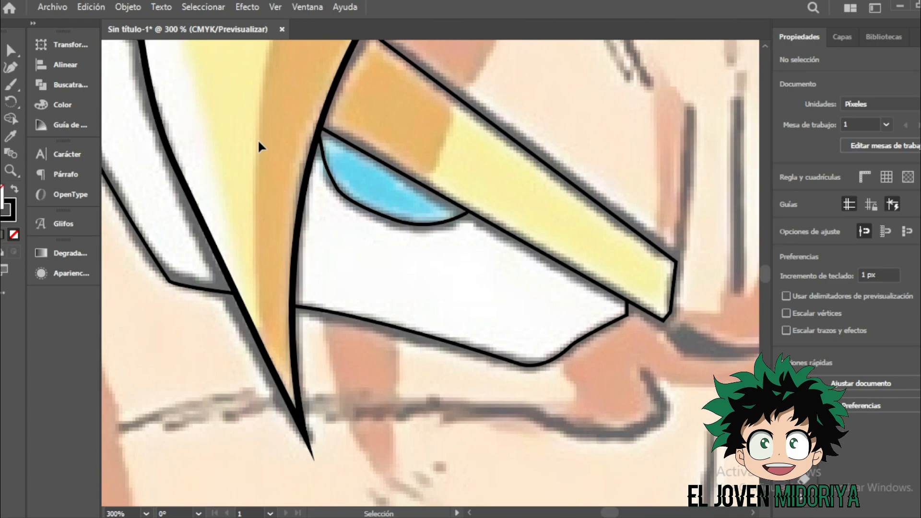
Trace the first two vertical frown lines between the eyebrows as separate strokes.
drag(610, 513, 612, 513)
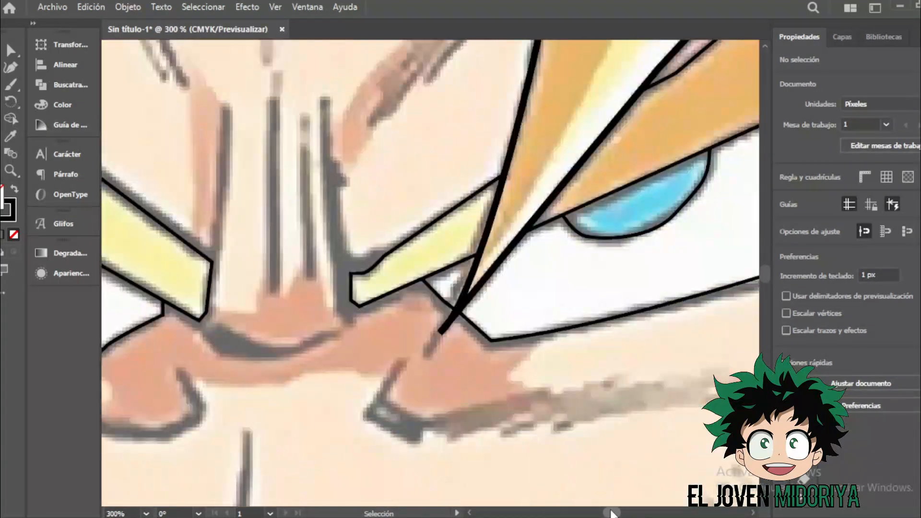
key(p)
click(380, 106)
click(370, 286)
click(10, 68)
click(428, 100)
click(428, 291)
Trace the short dash, the third frown line below it and the fourth frown line beside the right eyebrow.
click(11, 67)
click(462, 123)
click(461, 134)
click(11, 68)
click(461, 148)
click(466, 275)
click(480, 100)
click(487, 251)
click(492, 269)
Select the vertical frown lines between the eyebrows and give them a tapered stroke profile.
click(11, 50)
scroll(518, 110, up, 2)
drag(508, 235, 357, 283)
click(809, 216)
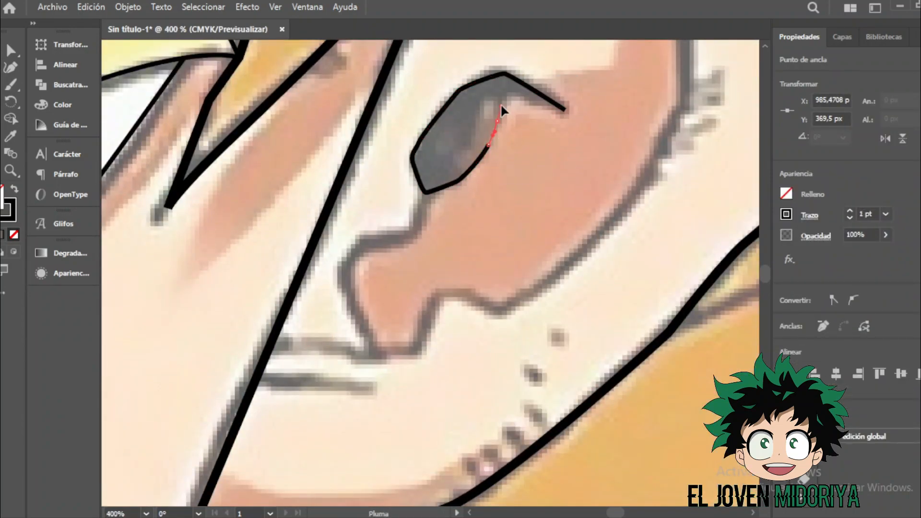
Outline the dark hollow in the right ear and trace the contour from its lower tip down to the face outline.
key(Escape)
click(426, 192)
drag(413, 237, 422, 231)
click(365, 245)
click(358, 249)
click(346, 261)
click(346, 275)
drag(351, 299, 352, 302)
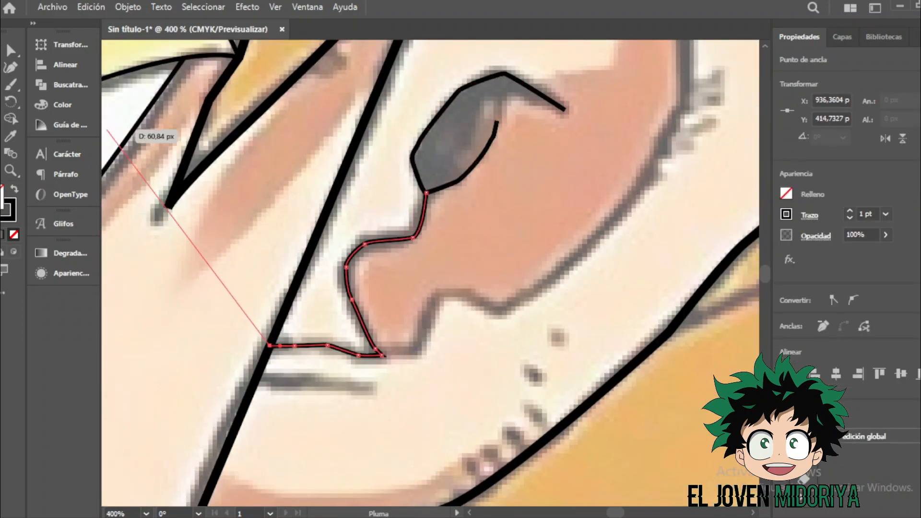
Trace the outer contour of the right ear's large lower hollow from its base up to the hooked fold.
key(p)
click(381, 356)
click(405, 359)
drag(420, 350, 425, 344)
scroll(487, 310, up, 5)
drag(542, 422, 623, 319)
drag(678, 272, 689, 215)
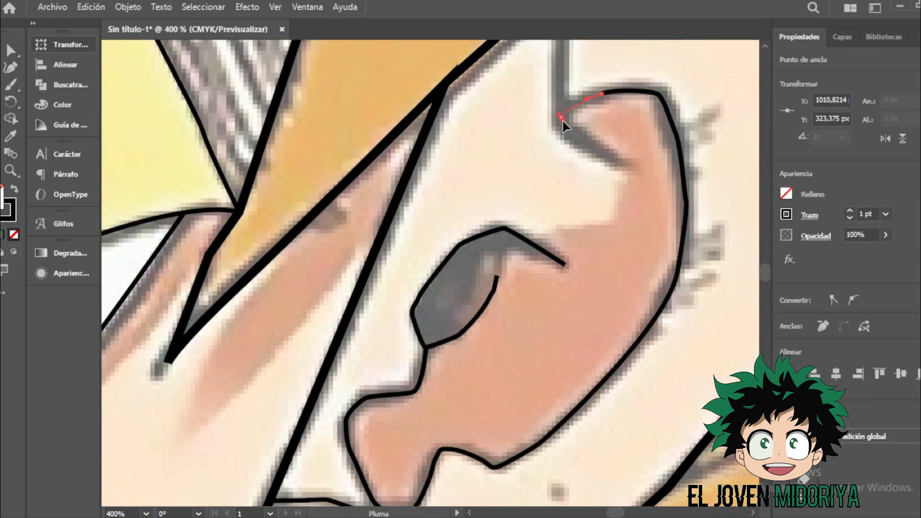
drag(652, 174, 650, 168)
Trace the right ear's upper hollow: its lower edge beside the hair lock, top fold and outer side.
scroll(509, 48, up, 5)
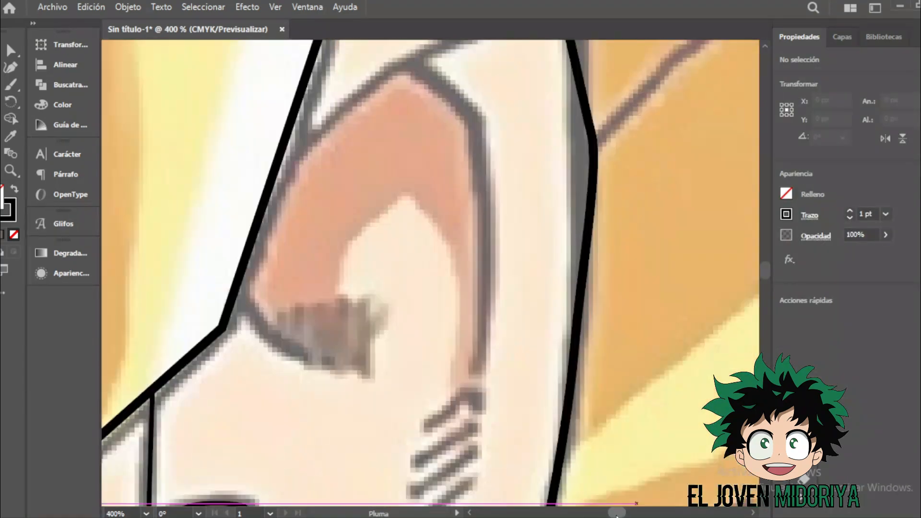
click(310, 362)
drag(245, 298, 251, 282)
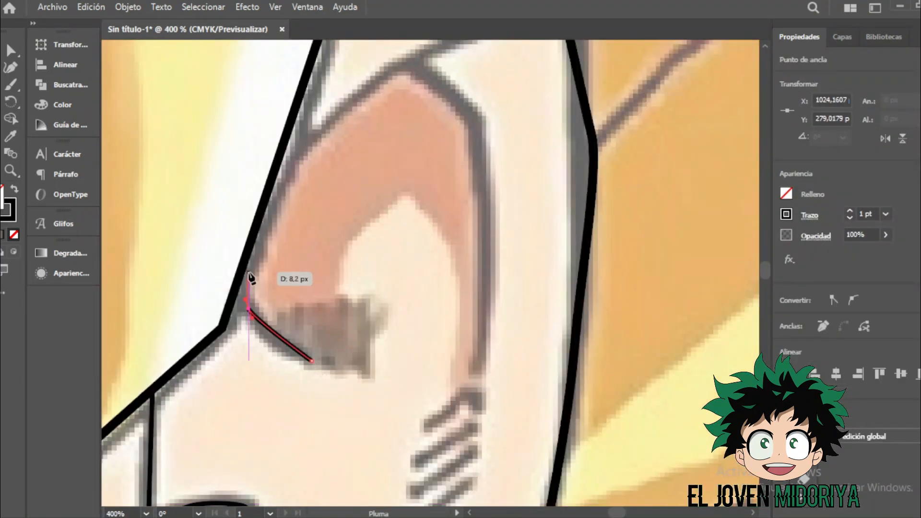
scroll(431, 272, up, 2)
drag(489, 81, 523, 73)
key(Escape)
click(403, 109)
drag(478, 187, 479, 211)
drag(479, 416, 495, 423)
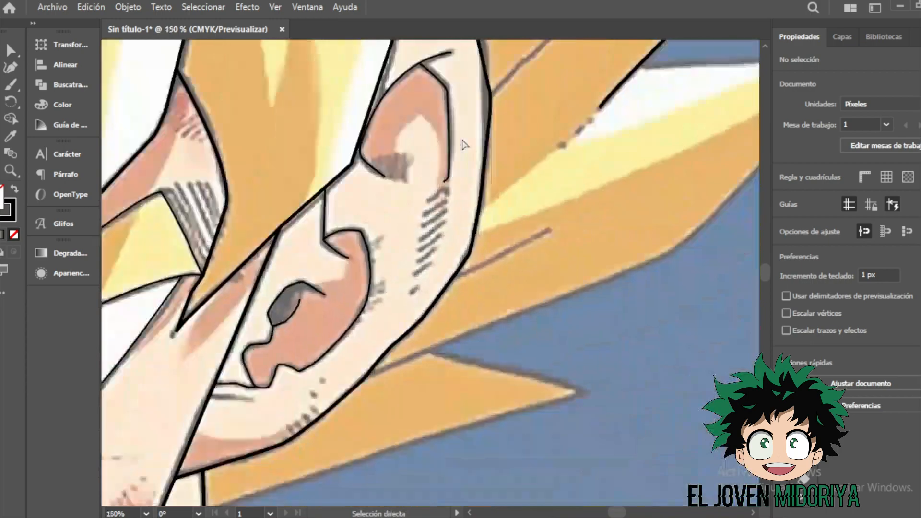
Trace the crease under the left eye, with a separate short section on the far side of the hair lock.
scroll(527, 439, down, 4)
scroll(527, 439, up, 6)
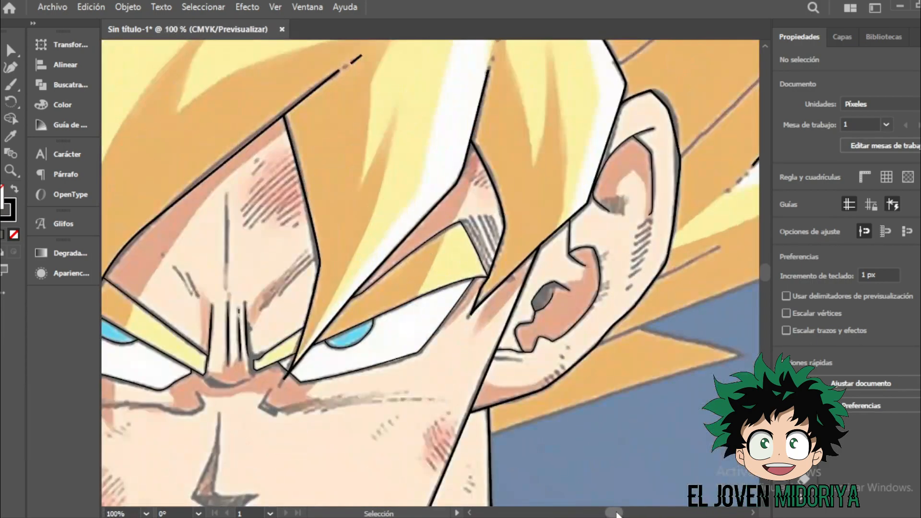
key(p)
scroll(526, 439, left, 4)
drag(575, 311, 532, 316)
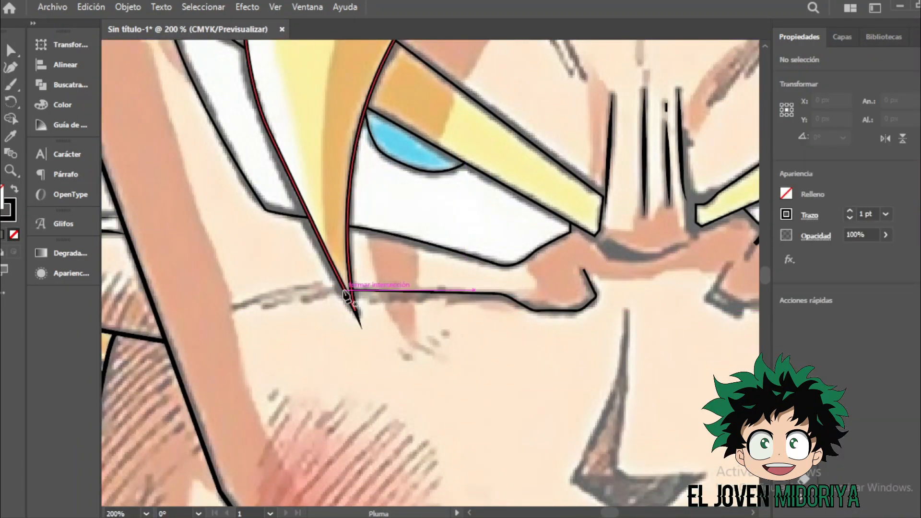
click(221, 308)
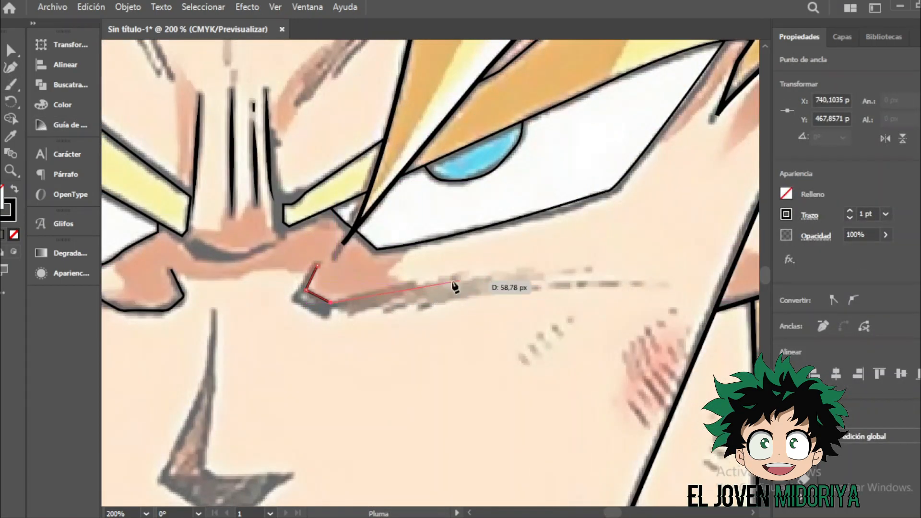
Trace the crease under the right eye from beside the nose bridge out across the cheek.
click(641, 283)
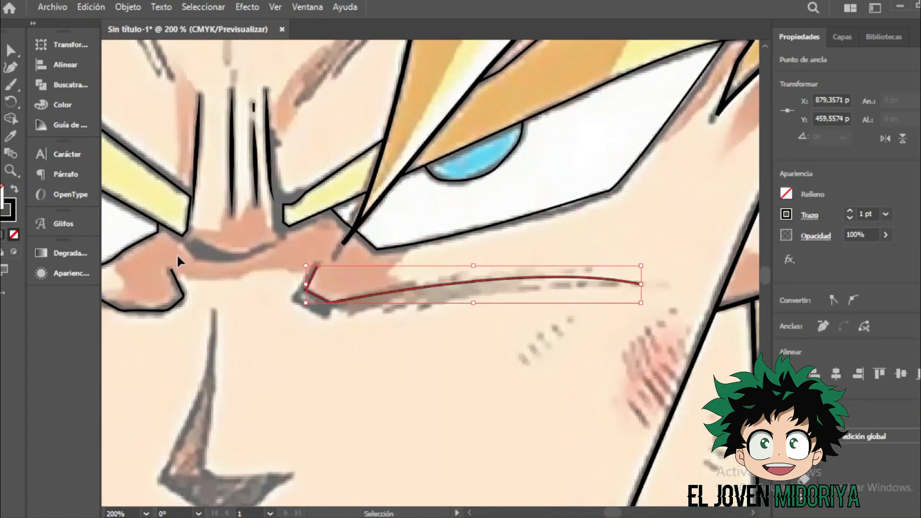
click(296, 304)
Give the crease lines under the left eye a 2 pt stroke with a tapered profile.
key(v)
click(437, 319)
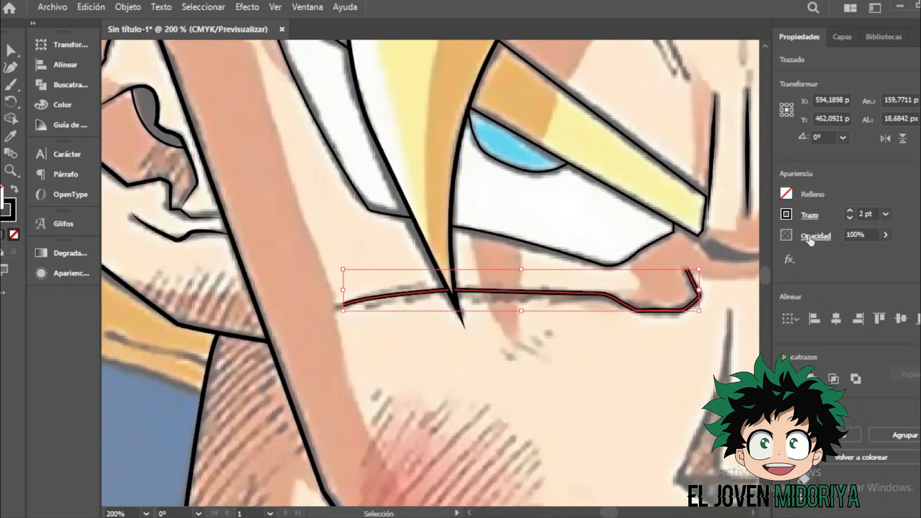
click(810, 216)
click(604, 301)
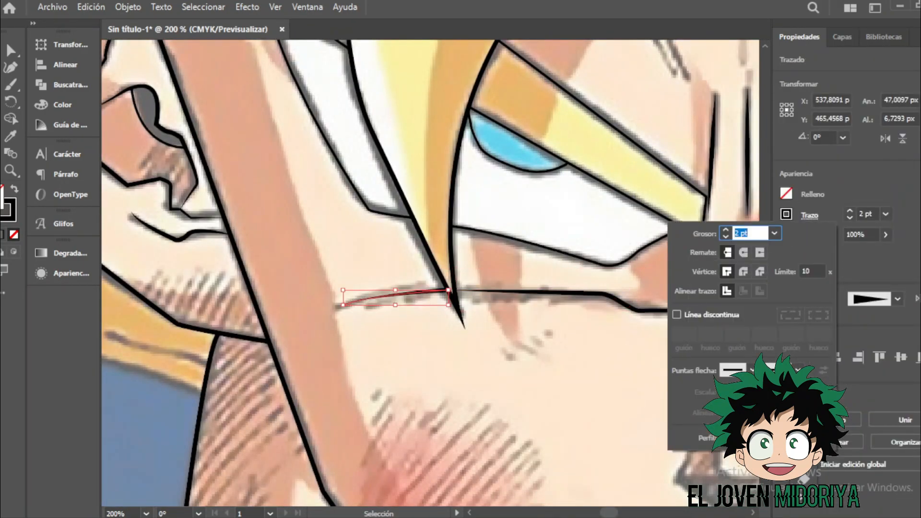
Trace the hair spike beside the left ear, from the neck out to its pointed tip and back to the hair outline.
click(530, 330)
key(ctrl+0)
click(421, 312)
click(675, 313)
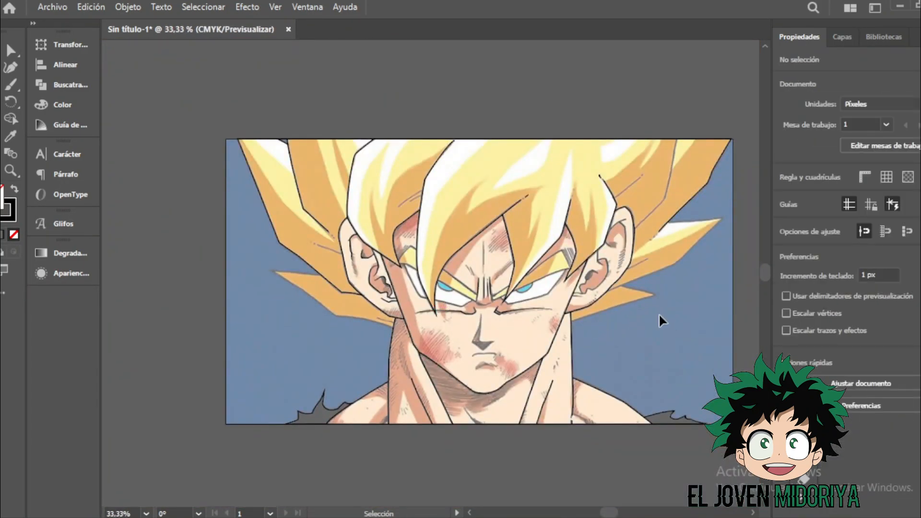
key(ctrl+plus)
key(ctrl+plus)
key(ctrl+plus)
drag(301, 331, 553, 278)
key(p)
click(575, 375)
drag(404, 340, 334, 349)
click(404, 340)
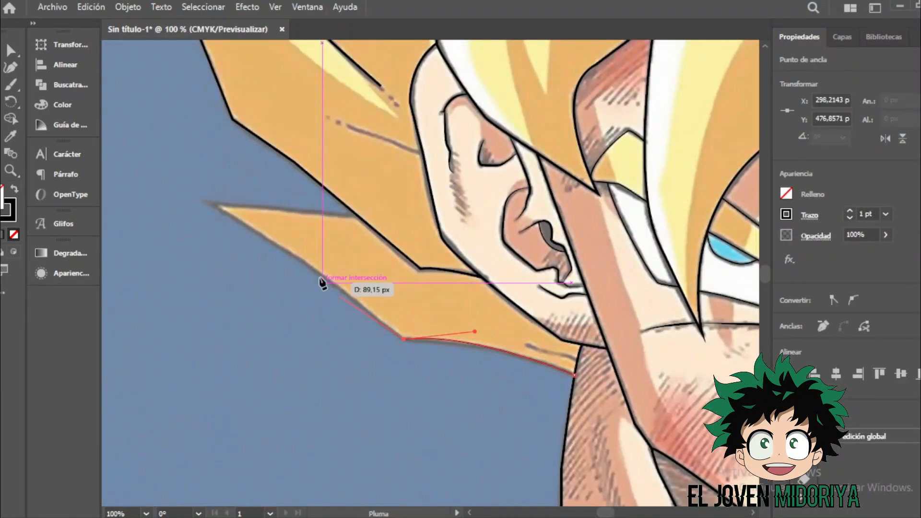
key(ctrl+z)
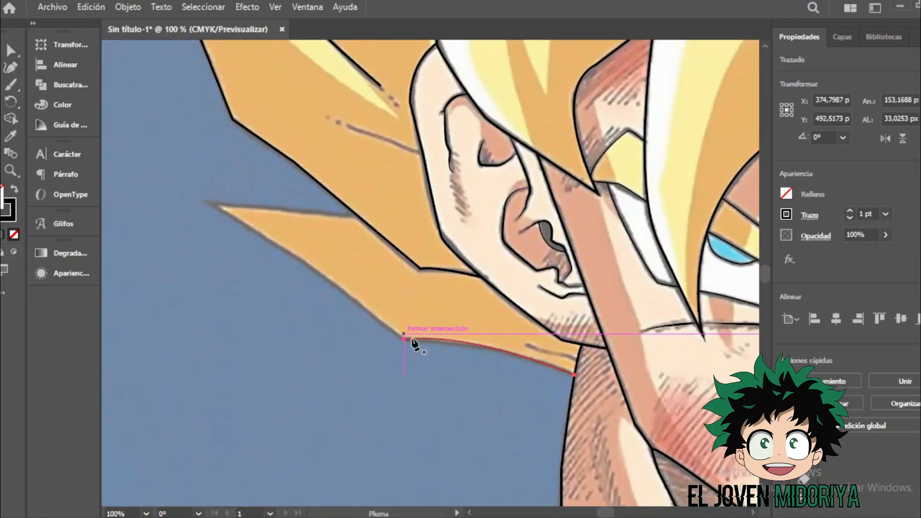
click(358, 217)
click(212, 203)
ctrl+click(379, 307)
Trace the large hair spike beside the right ear, from the upper hair edge to its tip and back to the ear.
scroll(379, 307, right, 10)
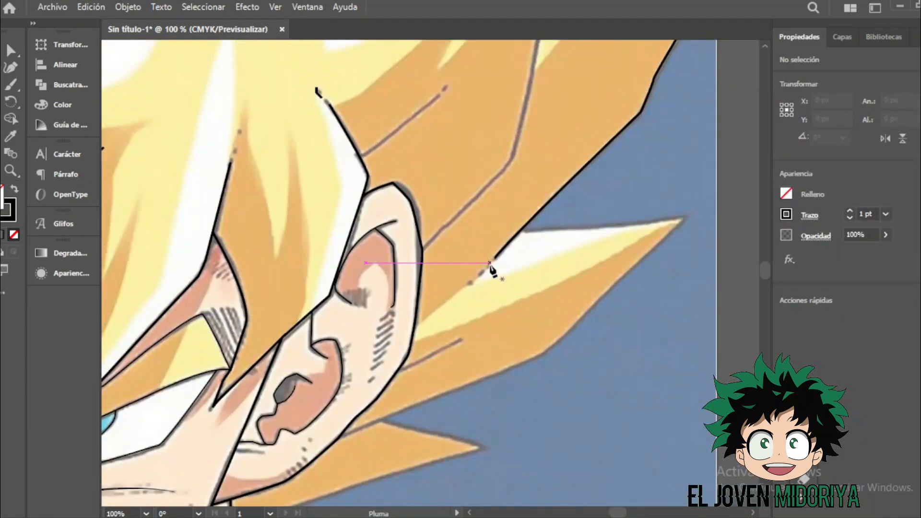
click(521, 231)
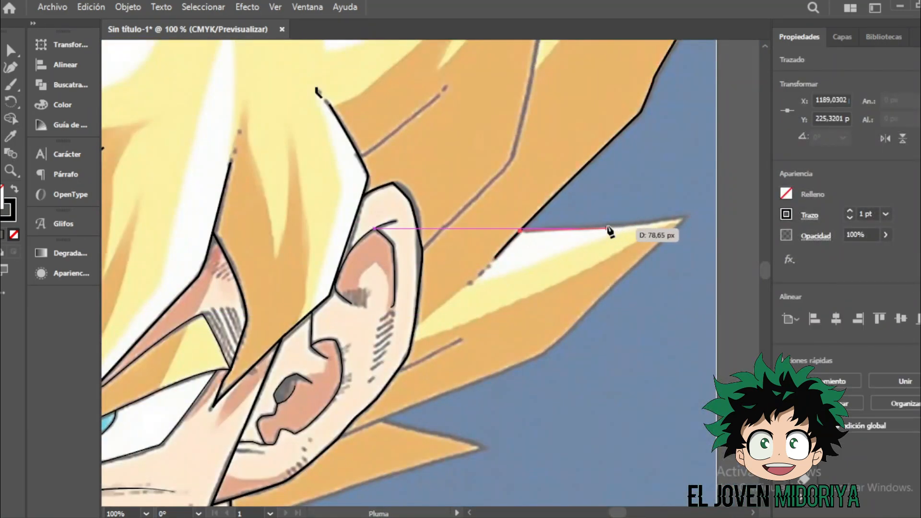
ctrl+click(684, 230)
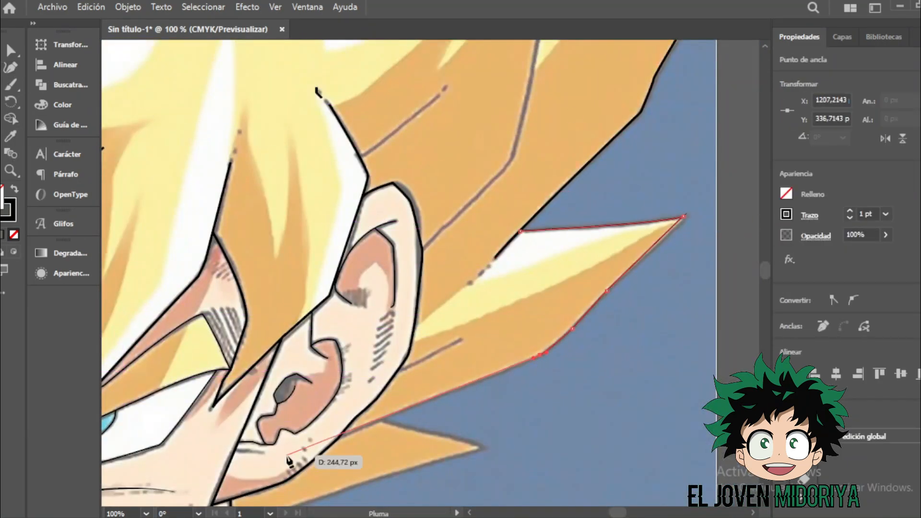
ctrl+click(326, 454)
Trace the small hair spike below the right ear, out to its tip and back to the neck.
scroll(327, 453, down, 5)
click(380, 300)
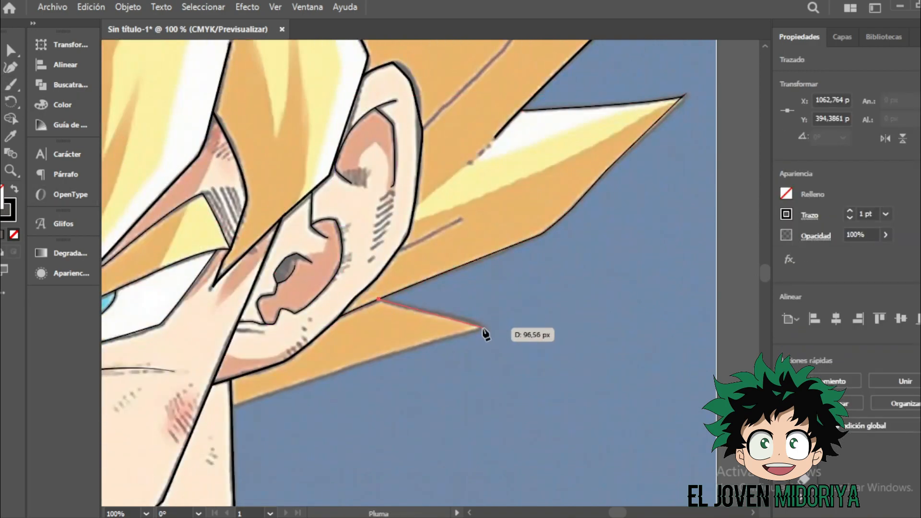
click(480, 325)
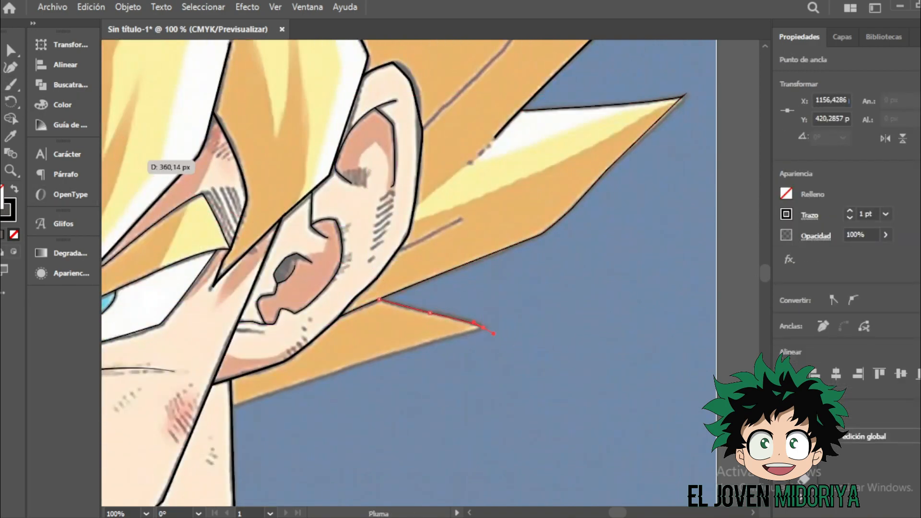
ctrl+click(258, 402)
Trace the inner hair line from the image's upper edge down to the right ear and thicken the strokes of the new hair lines.
scroll(520, 335, up, 10)
click(549, 117)
drag(541, 153, 541, 168)
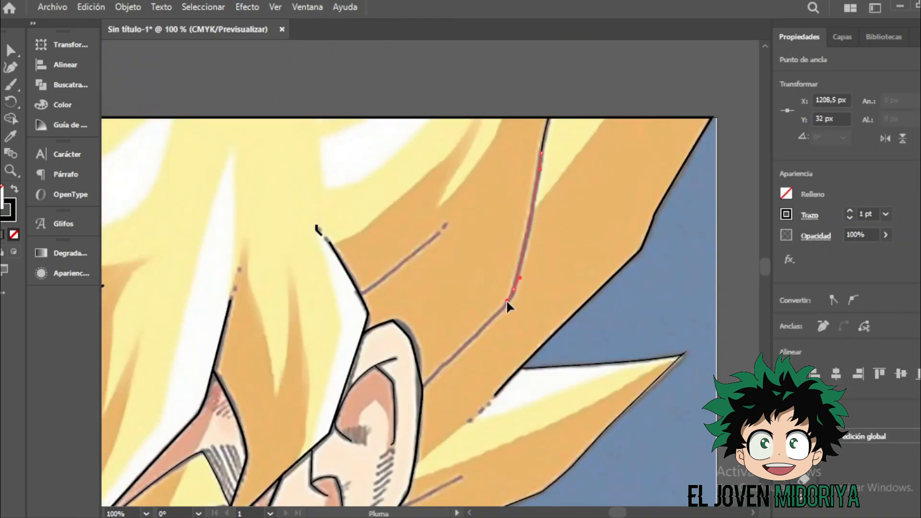
ctrl+click(623, 491)
scroll(623, 490, down, 3)
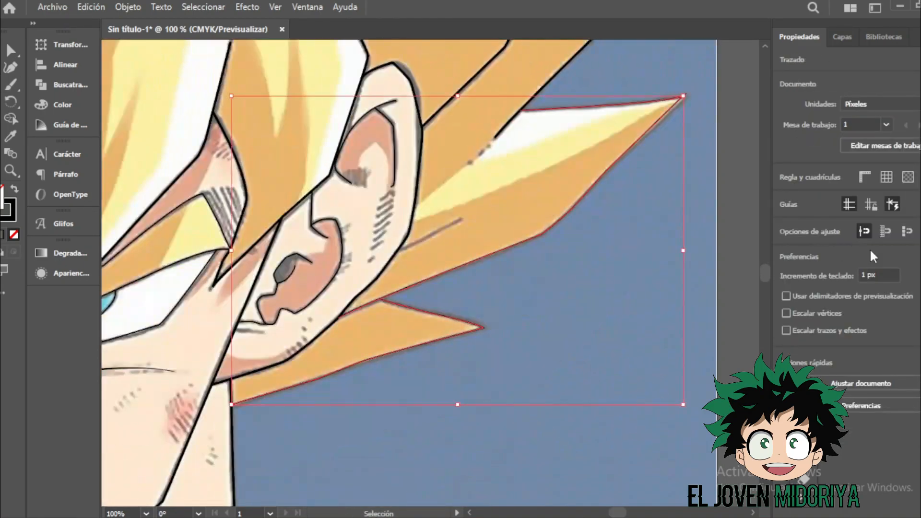
Try to trace the nose as one continuous outline from the bridge around the triangular tip, and undo the attempt.
scroll(623, 490, left, 3)
scroll(619, 504, up, 3)
scroll(611, 428, down, 10)
scroll(609, 488, up, 1)
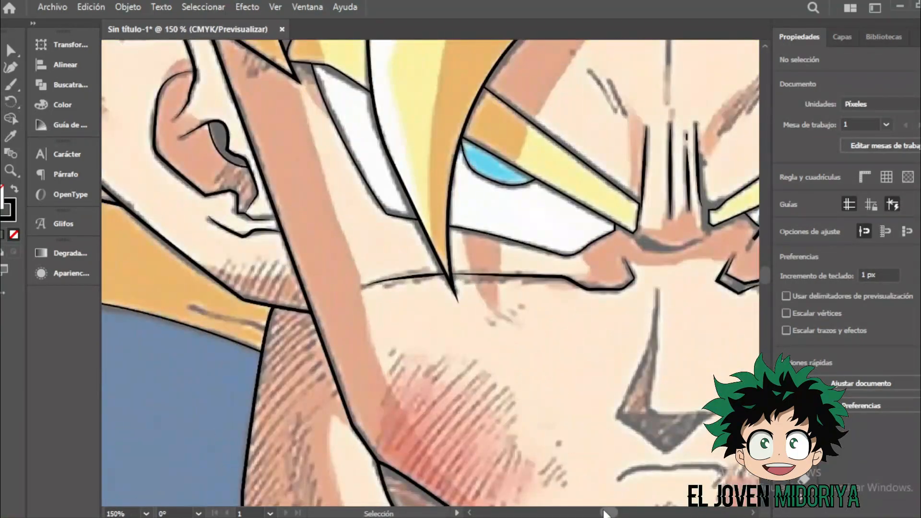
click(423, 289)
drag(428, 406, 418, 411)
click(484, 413)
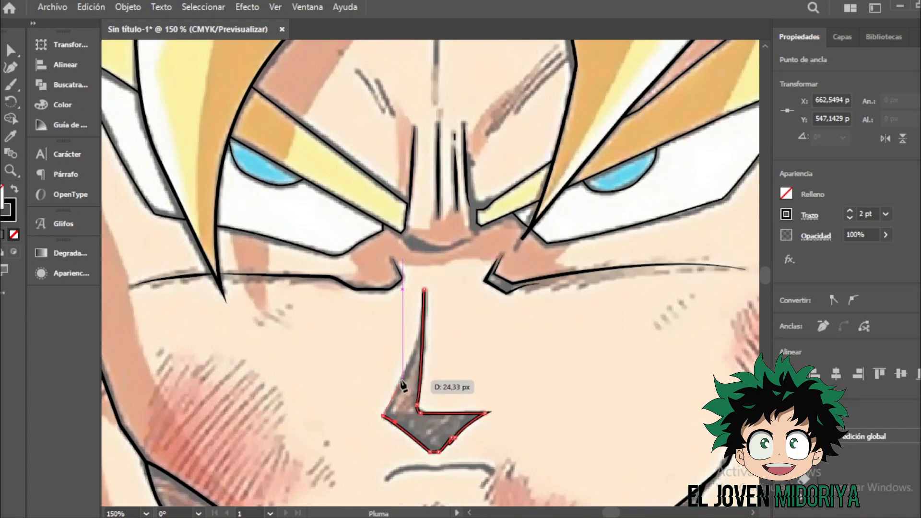
key(ctrl+z)
key(ctrl+z)
key(ctrl+z)
key(ctrl+z)
key(ctrl+z)
key(ctrl+z)
key(ctrl+z)
key(ctrl+z)
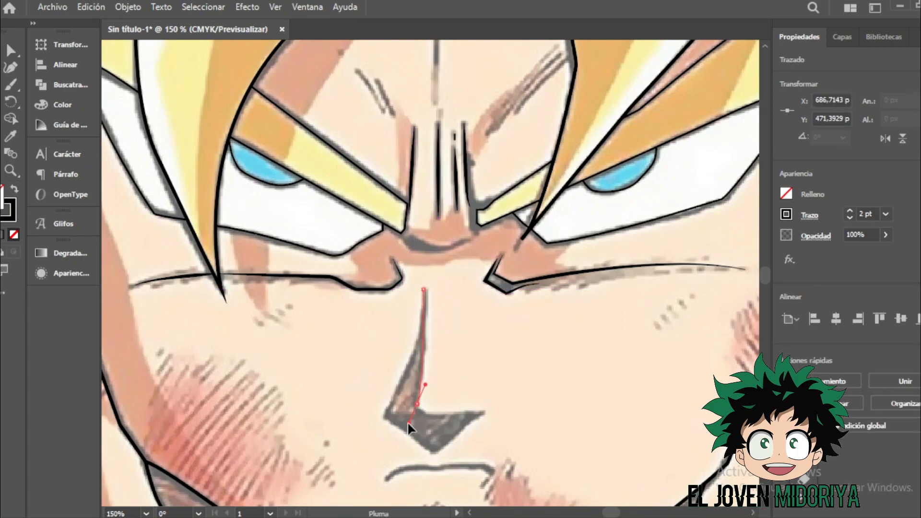
Try to trace the nose bridge and underside edge with a separate path for the shaded side.
drag(417, 404, 428, 421)
ctrl+click(442, 384)
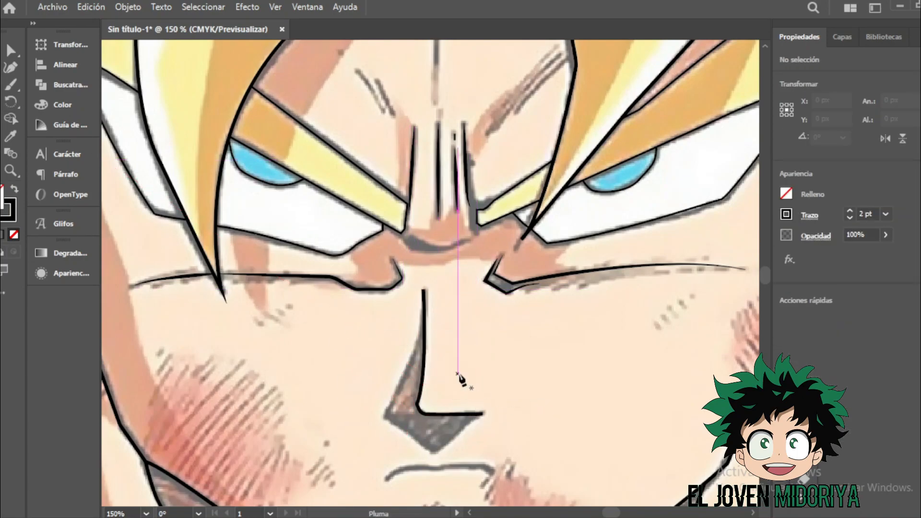
click(425, 313)
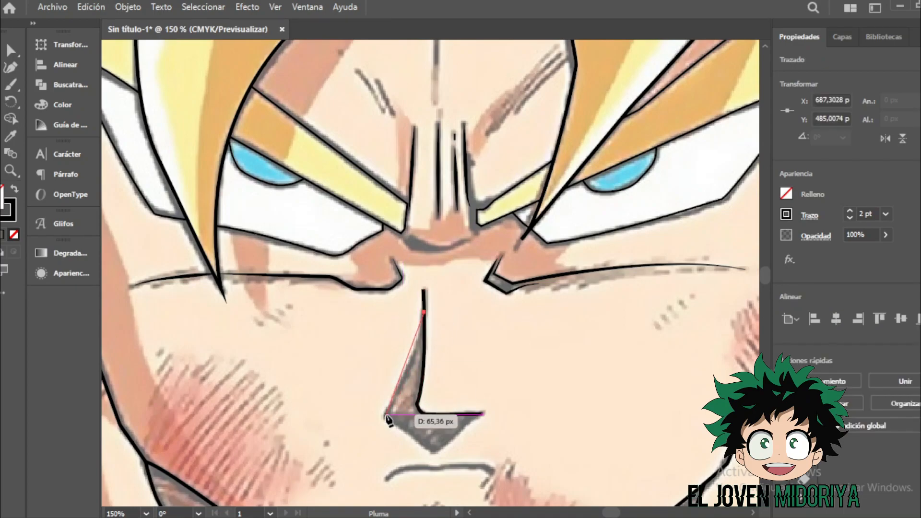
drag(387, 415, 365, 437)
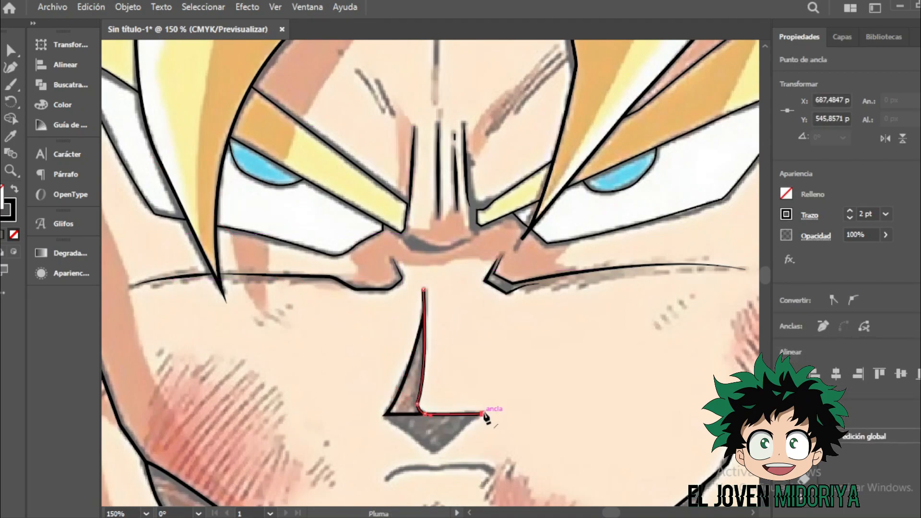
ctrl+click(408, 372)
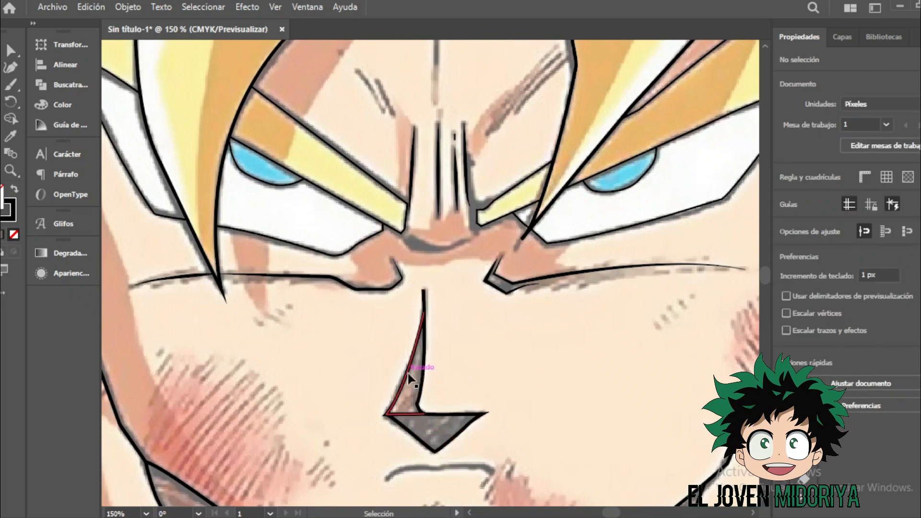
click(387, 412)
ctrl+click(426, 422)
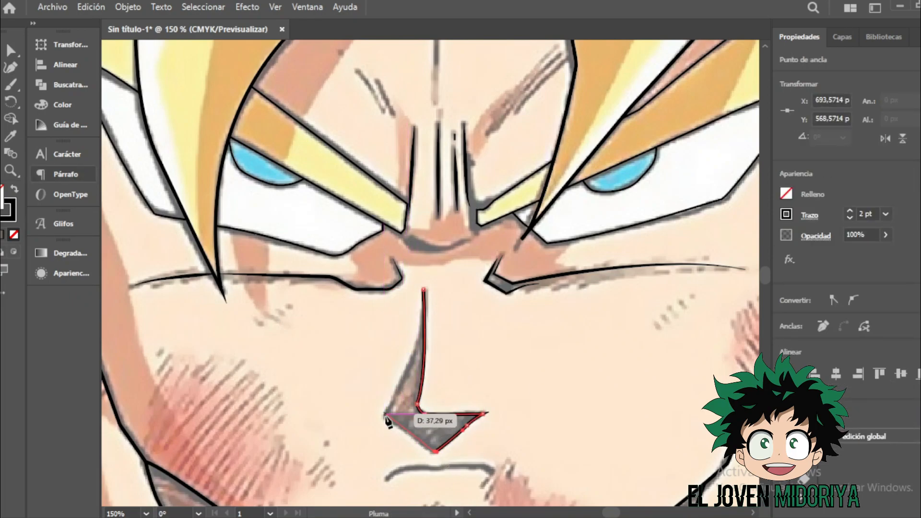
Try to retrace the nose with 2 pt paths along the bridge, the shaded side and the triangular tip.
click(424, 290)
click(417, 402)
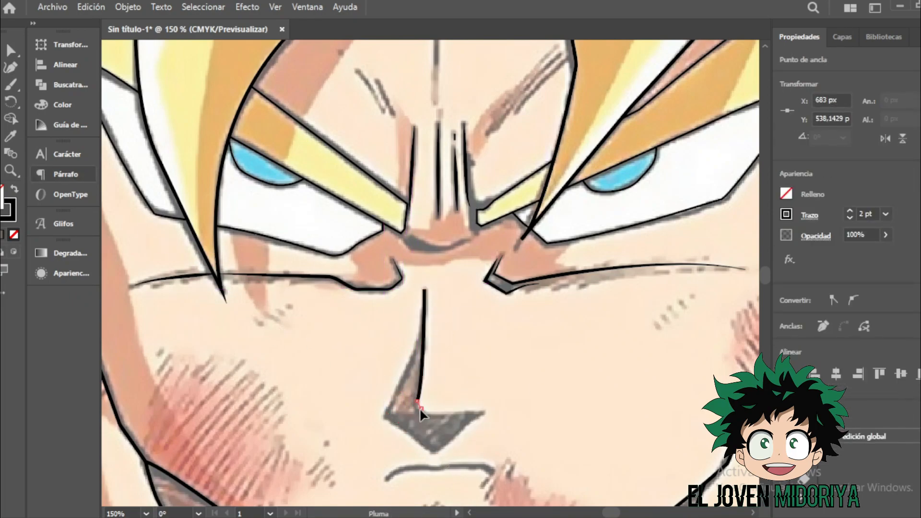
click(386, 414)
click(387, 414)
click(434, 451)
click(470, 419)
key(v)
click(264, 385)
Delete the traced nose paths.
scroll(264, 385, down, 1)
key(ctrl+z)
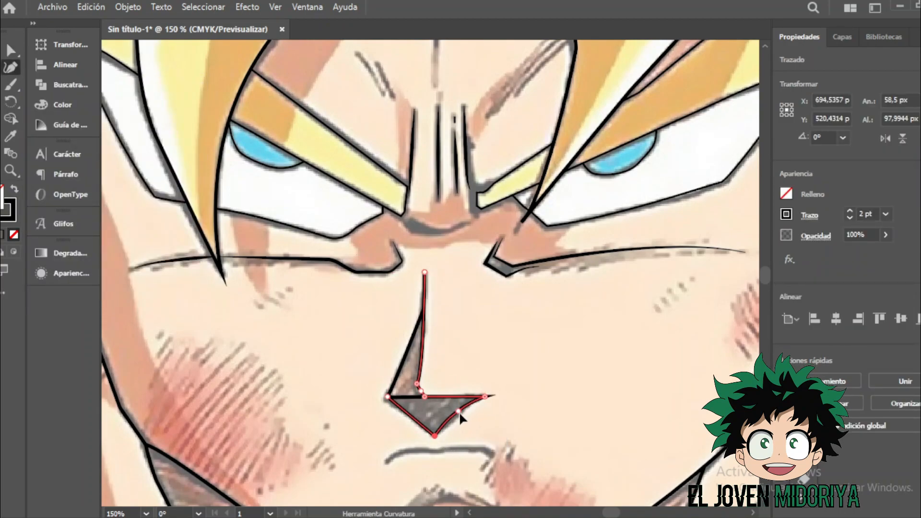
key(v)
key(Delete)
Trace the nose with 1 pt paths along the bridge, shaded side and triangular tip, plus a short line across the base.
key(p)
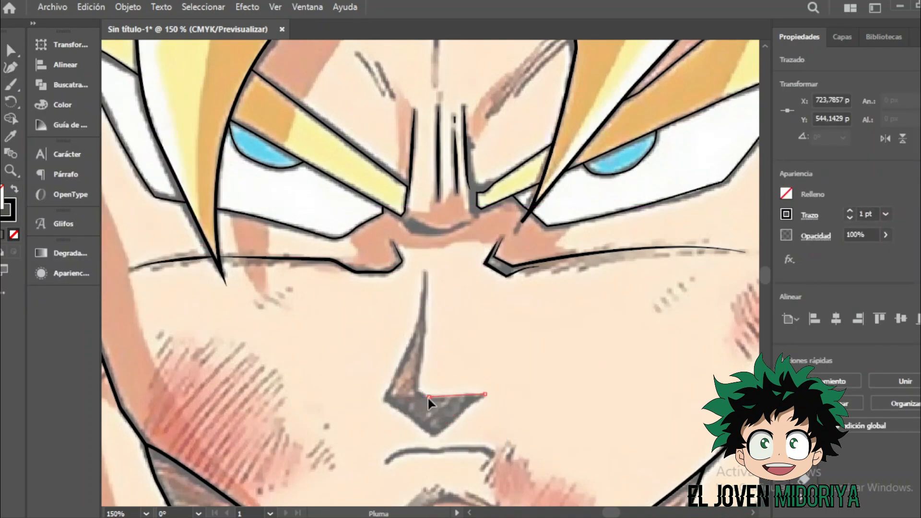
click(426, 397)
key(Escape)
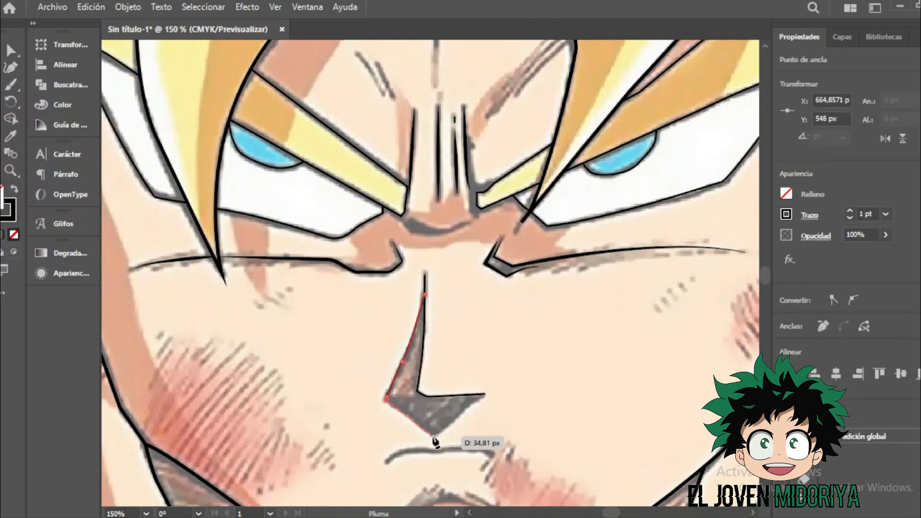
drag(458, 419, 459, 418)
click(465, 422)
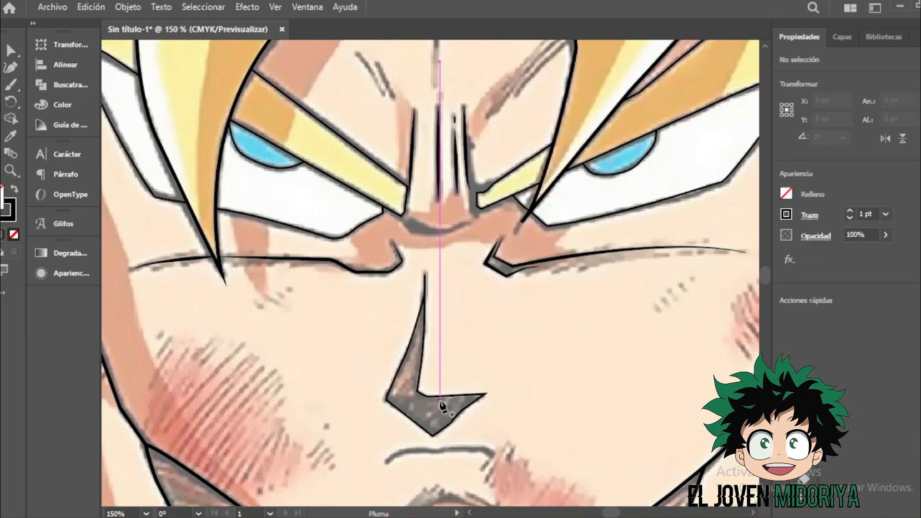
scroll(412, 273, down, 3)
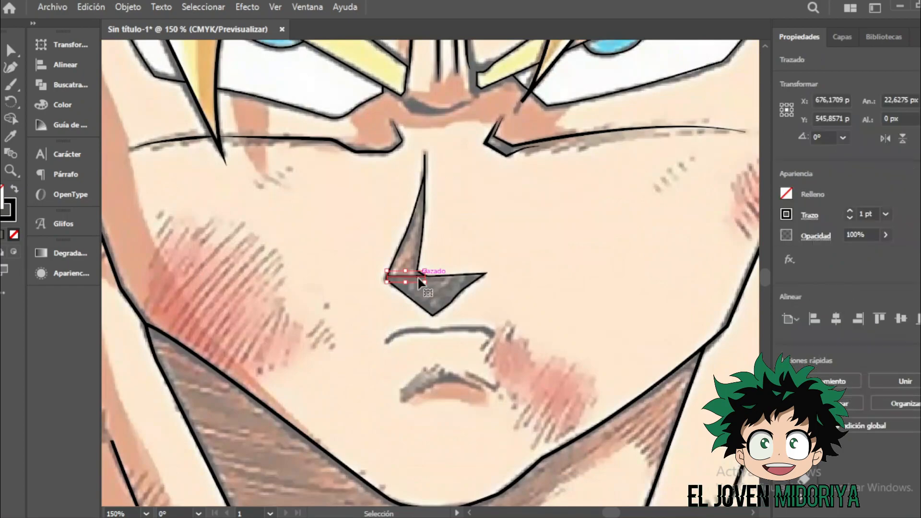
Trace the mouth as a curved line from one corner to the other.
click(387, 341)
drag(435, 330, 466, 339)
click(591, 295)
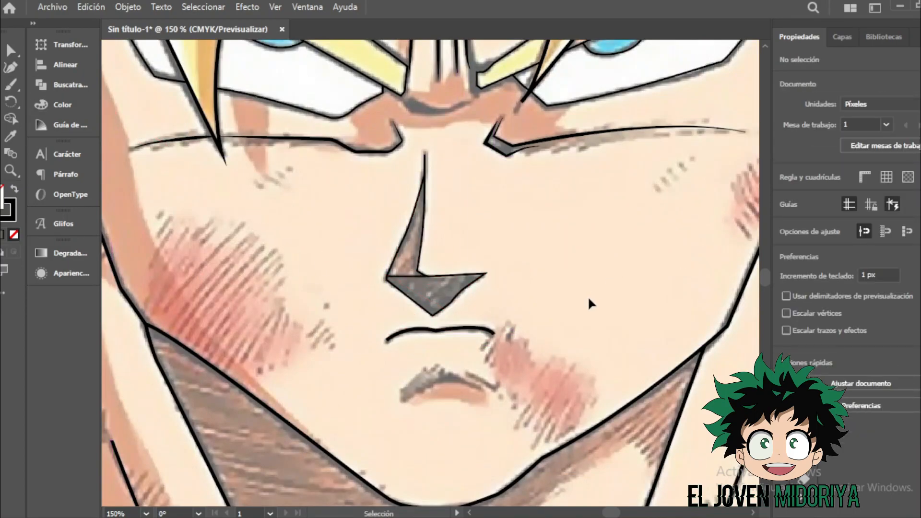
Trace the small crease across the nose bridge between the eyes with a 2 pt stroke.
key(p)
scroll(463, 303, up, 4)
drag(459, 259, 445, 261)
key(v)
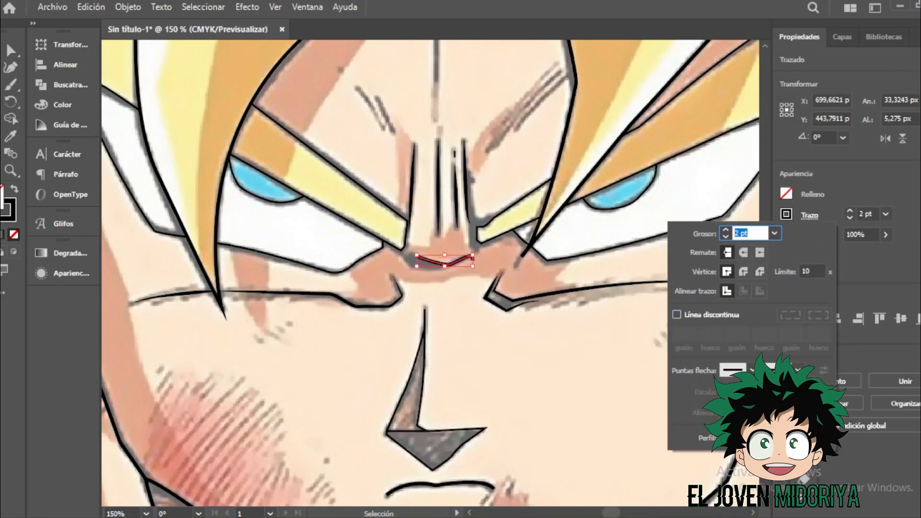
Give the nose outline paths a 2 pt stroke with a variable width profile.
scroll(432, 274, down, 1)
click(408, 379)
click(495, 353)
click(482, 379)
click(618, 301)
Hide the Capa 1 reference image layer so that only the line art shows.
key(a)
scroll(576, 336, up, 1)
key(ctrl+minus)
key(ctrl+minus)
key(ctrl+minus)
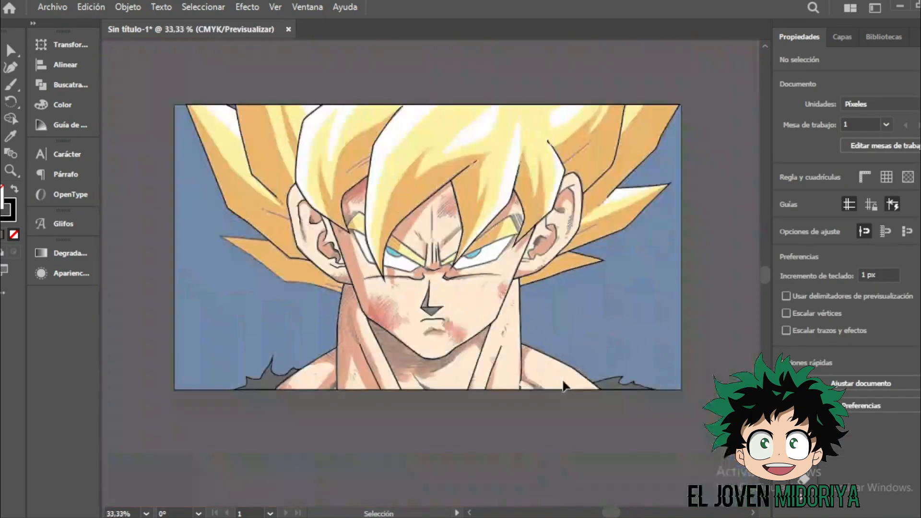
key(F7)
key(v)
Thicken the remaining thin outlines of the left hair spike and both eyes to match the rest of the line art.
click(274, 259)
click(406, 250)
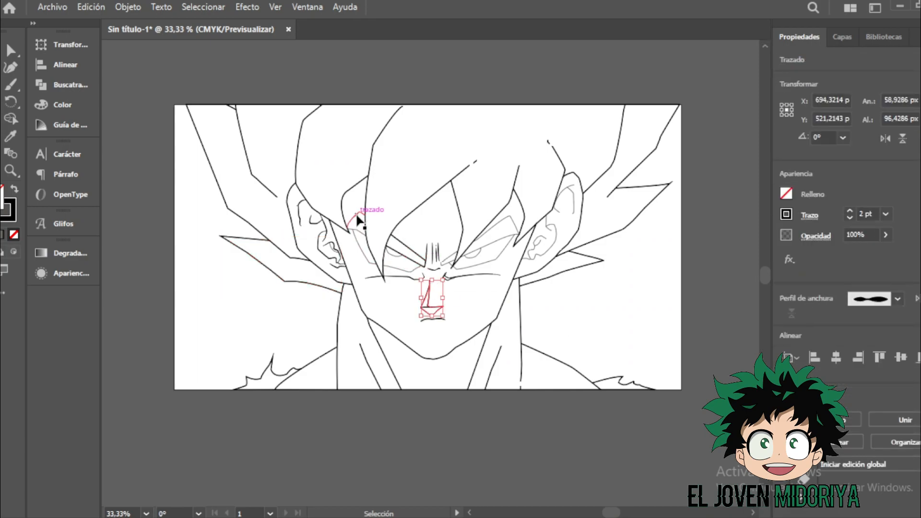
click(360, 230)
drag(411, 261, 366, 262)
click(539, 241)
drag(482, 254, 449, 264)
click(524, 261)
click(394, 254)
click(545, 246)
Give the lines of the right ear's upper hollow a 2 pt stroke with a tapered width profile.
scroll(544, 246, up, 3)
click(392, 306)
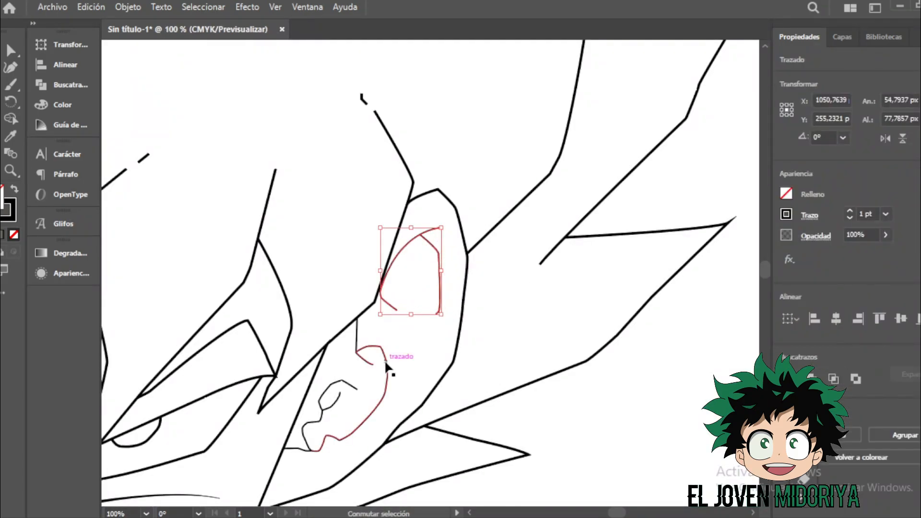
click(809, 215)
click(810, 216)
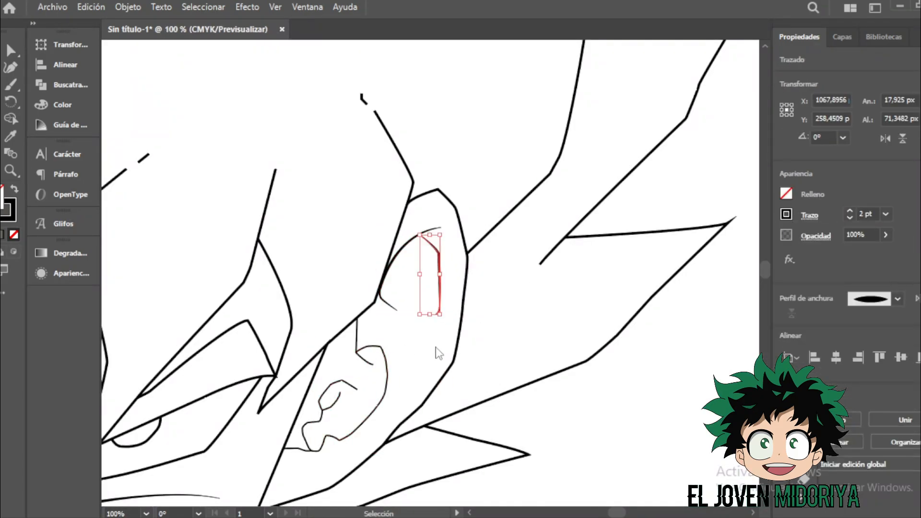
Thicken the lines of the right ear's lower hollow with a tapered stroke.
scroll(432, 288, down, 2)
click(335, 397)
click(386, 336)
click(810, 216)
click(413, 298)
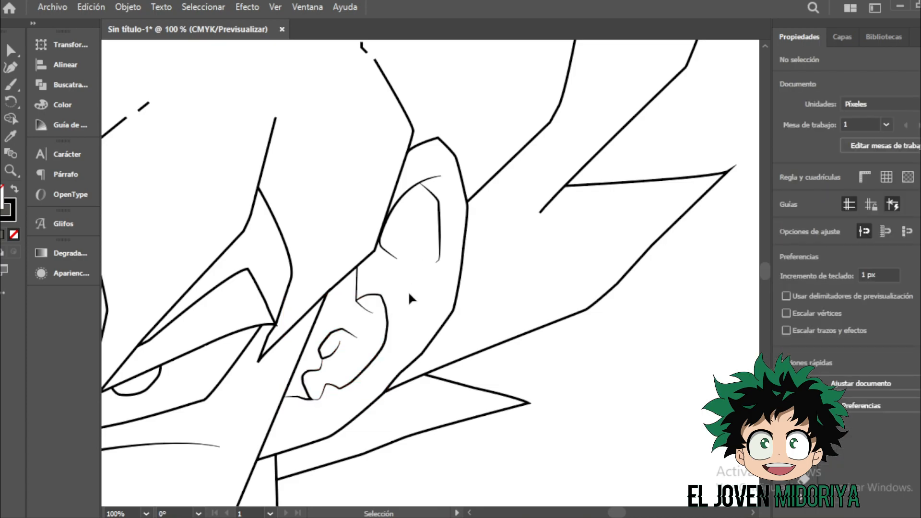
Show the Capa 1 reference image layer again.
scroll(412, 297, down, 3)
click(843, 37)
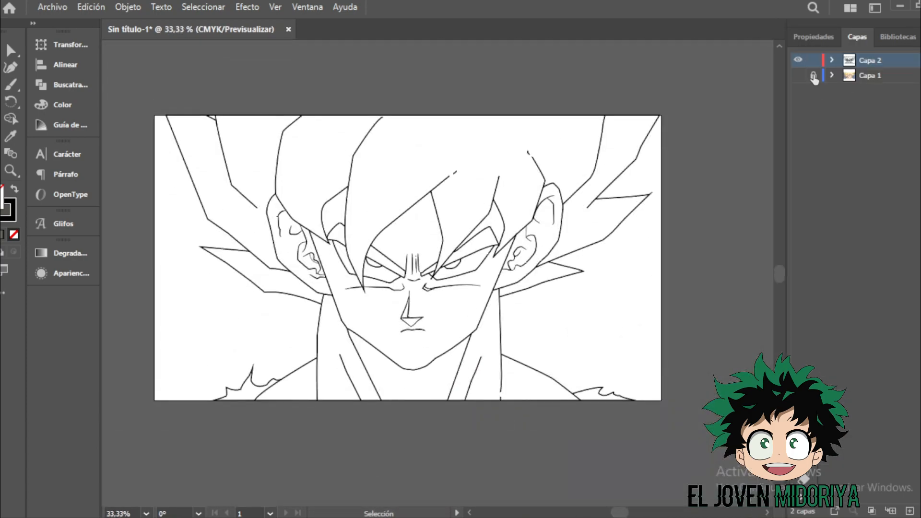
click(799, 76)
Trace the lower lip's shadow line as a peaked path and give it a 3 pt stroke with a tapered profile.
scroll(398, 334, up, 5)
key(p)
click(436, 381)
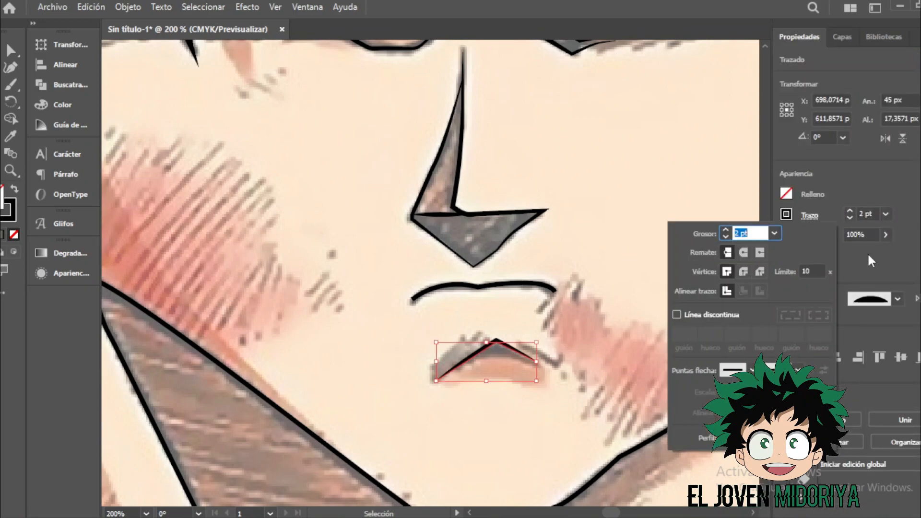
key(Escape)
key(v)
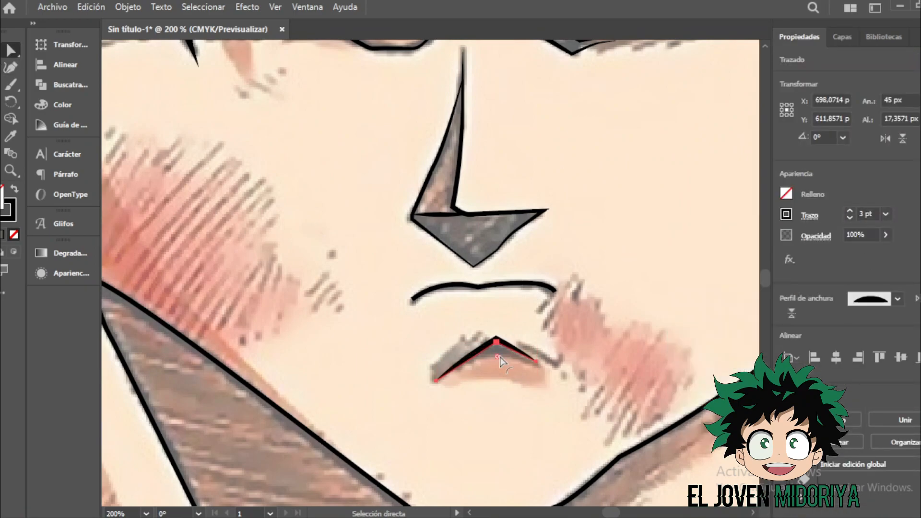
click(598, 282)
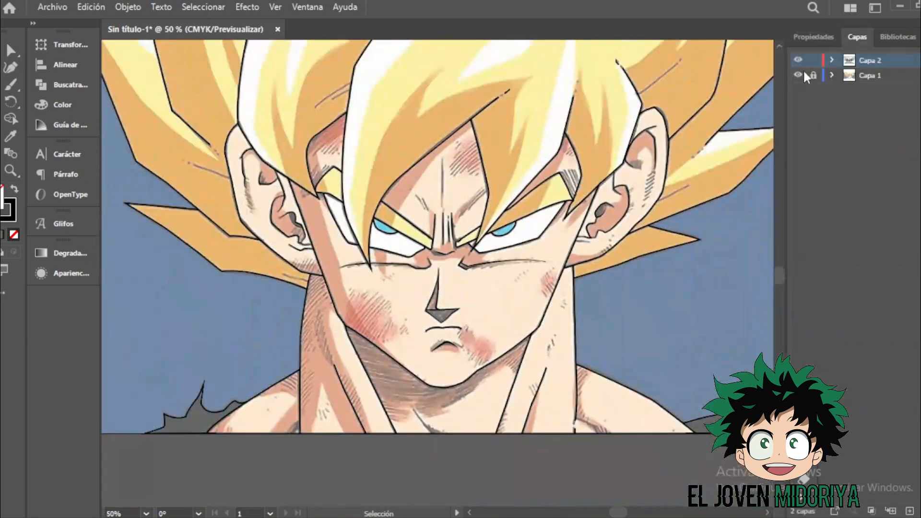
Apply a tapered width profile to the strokes of the neck tendon and collarbone lines.
click(799, 75)
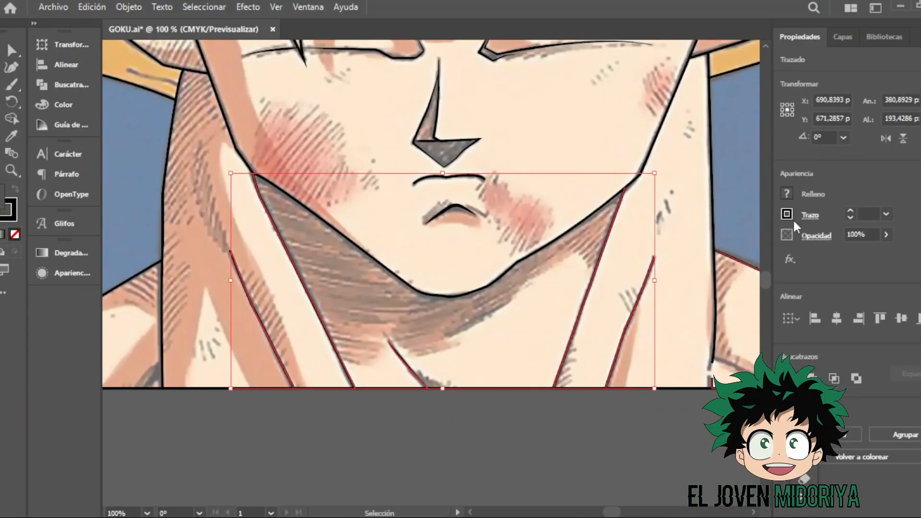
click(810, 215)
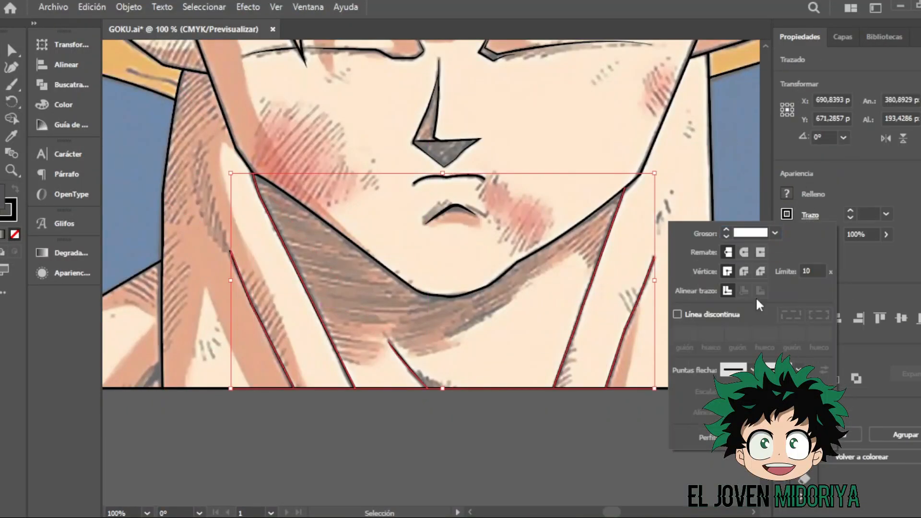
click(821, 216)
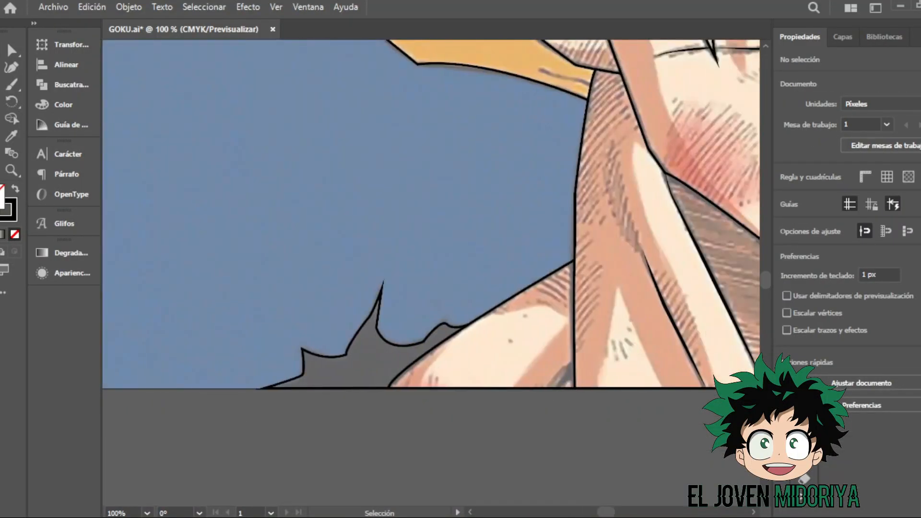
Trace the short collarbone lines at the base of the neck on both sides with a 3 pt stroke.
click(567, 378)
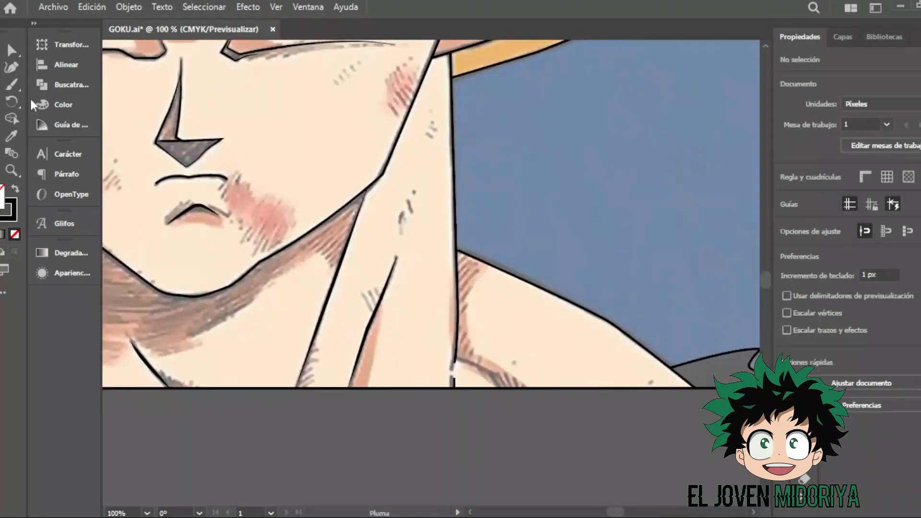
click(475, 362)
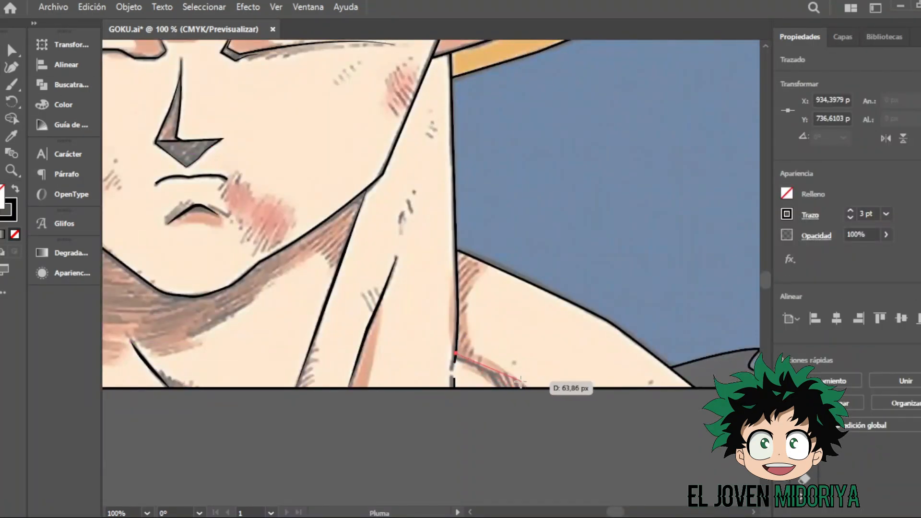
click(810, 215)
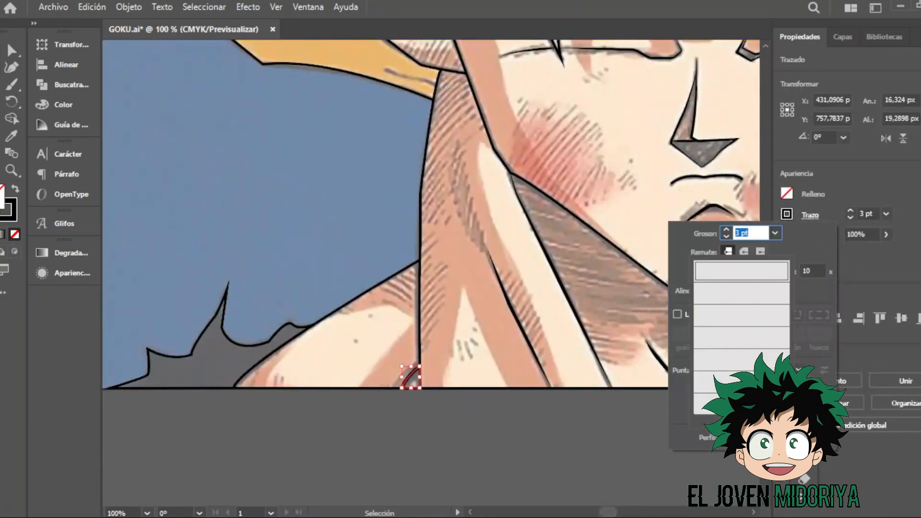
Trace the loose hair strand lines around the ears and above the forehead with 1 pt paths.
scroll(509, 260, up, 5)
key(p)
click(421, 371)
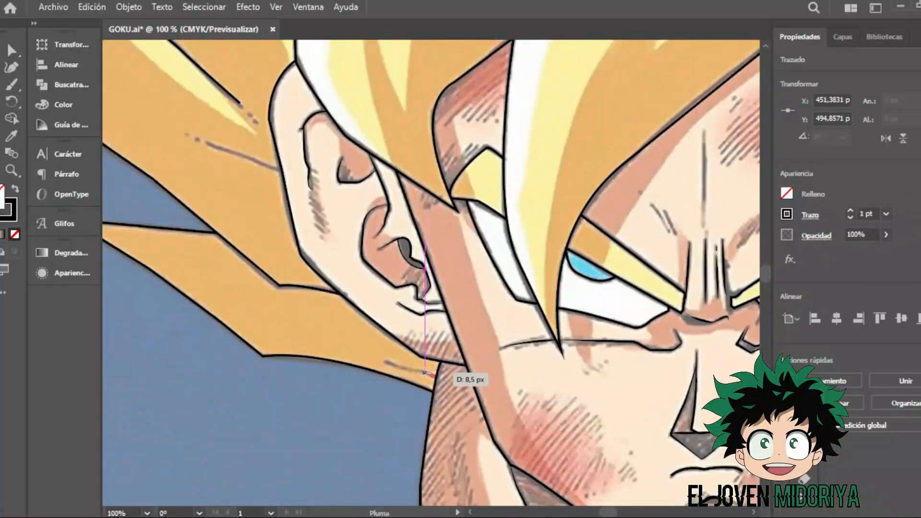
click(236, 154)
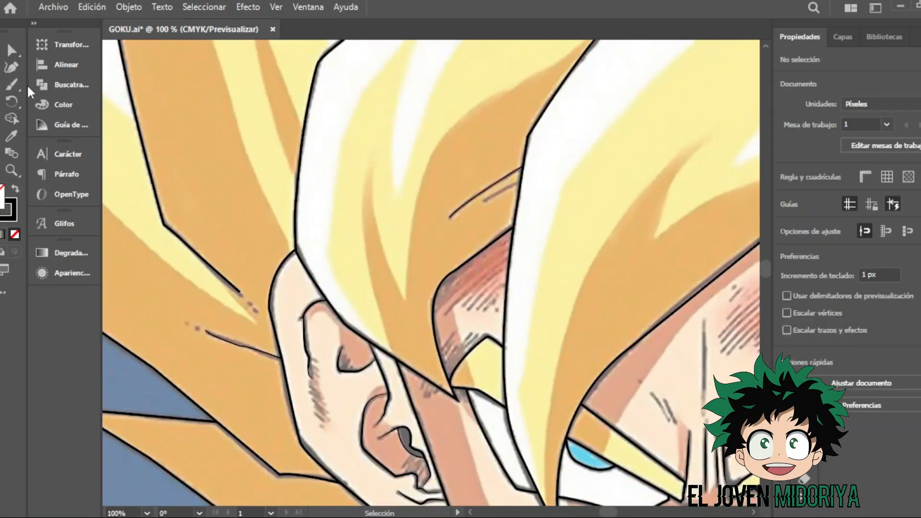
click(483, 206)
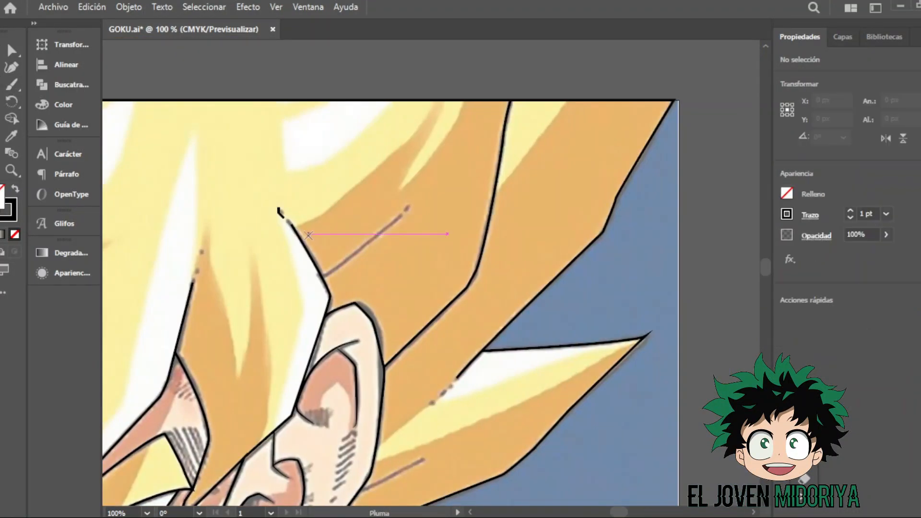
drag(398, 218, 402, 207)
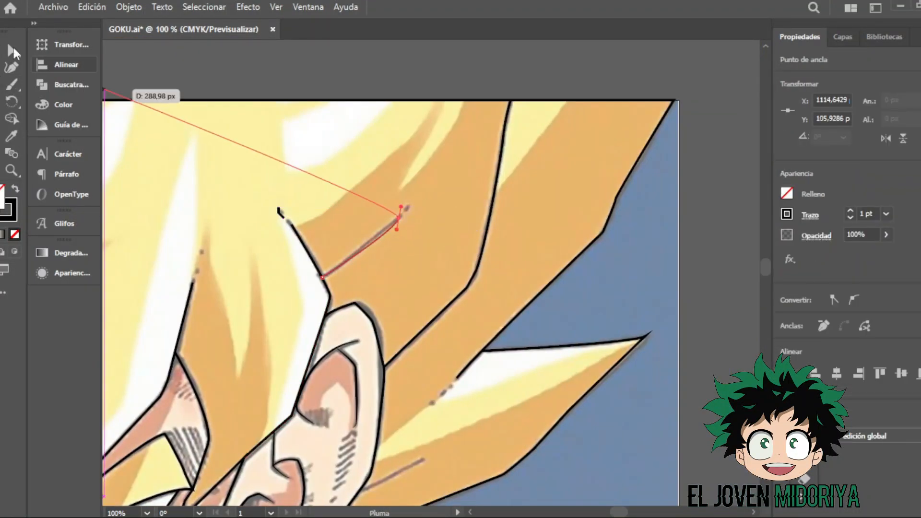
key(ctrl)
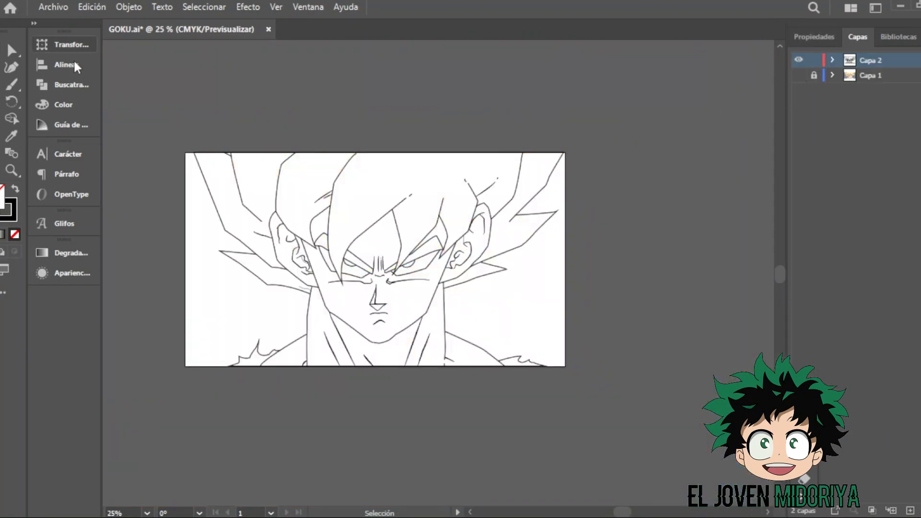
Select all the line art and expand its strokes into filled shapes.
key(ctrl+a)
click(128, 6)
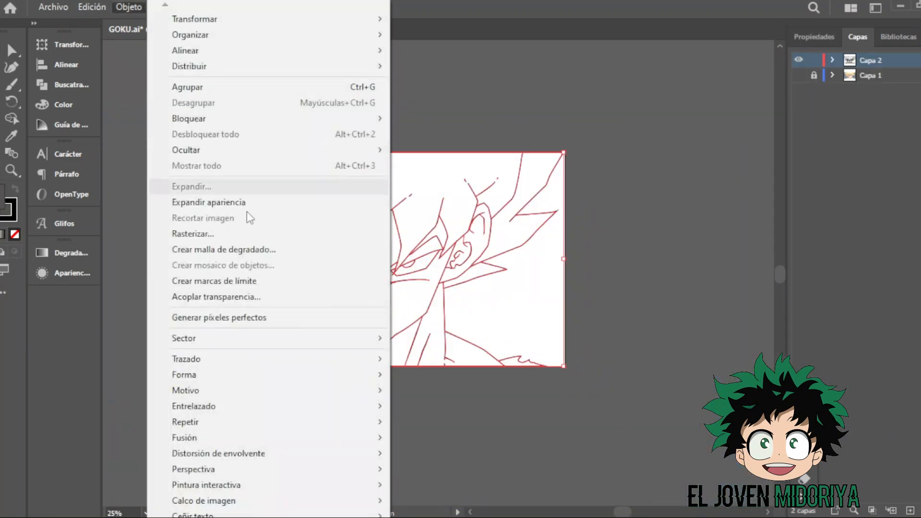
click(192, 184)
key(Return)
click(734, 102)
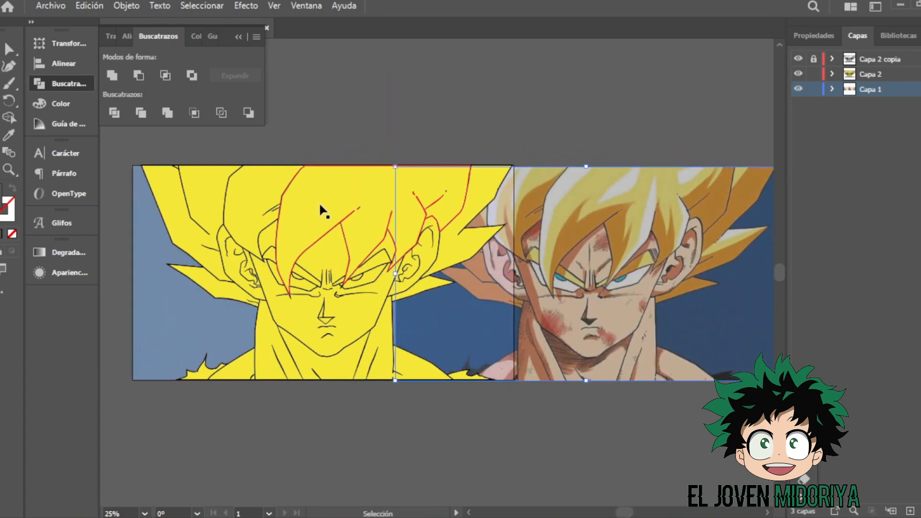
Fill the main hair locks with pale yellow and the outer right and lower side spikes with orange, sampled from the reference image.
click(321, 211)
click(833, 89)
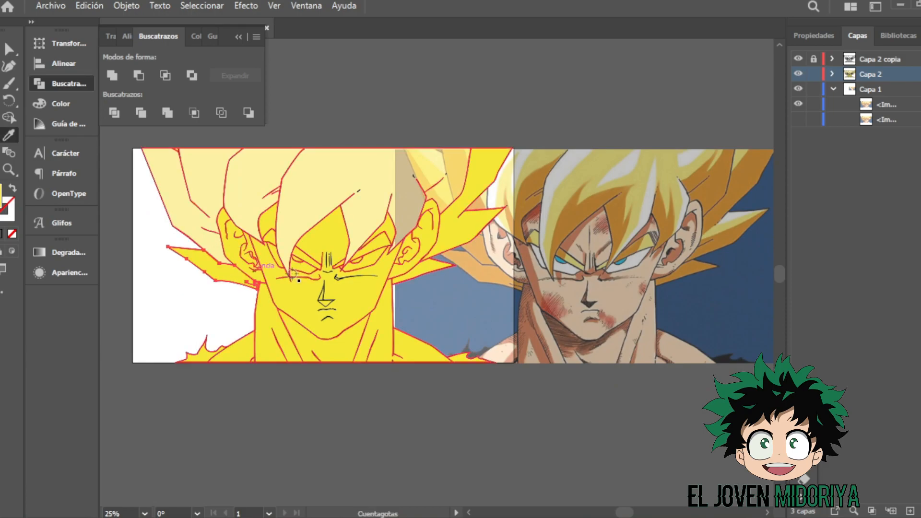
click(474, 190)
click(424, 278)
key(i)
Fill the face shape with the light skin tone sampled from the reference image.
click(383, 227)
key(i)
click(608, 297)
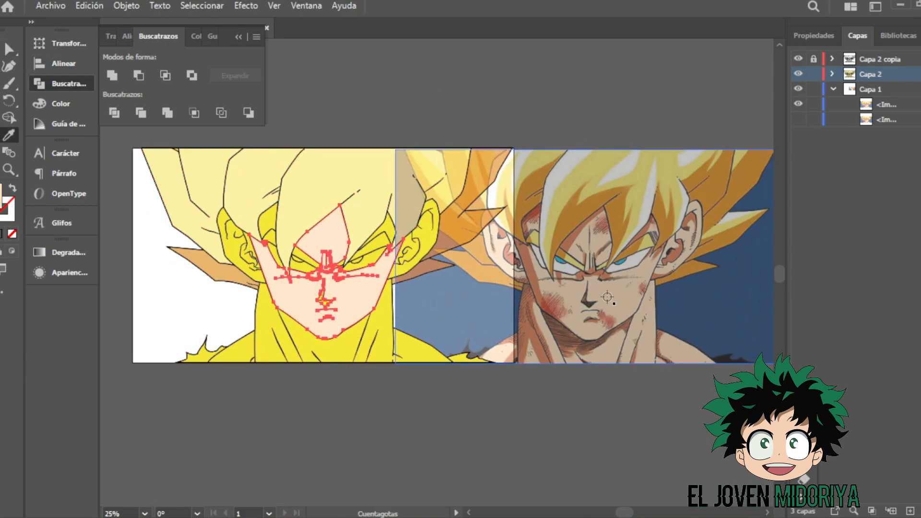
Move the reference image farther right of the artwork and recolour the front hair locks with its solid yellow.
click(467, 249)
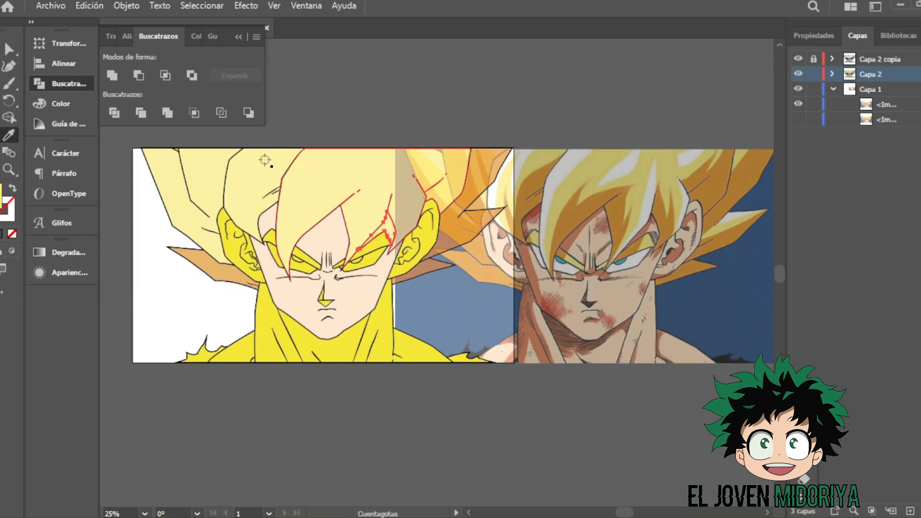
drag(543, 257, 632, 243)
click(354, 154)
click(220, 136)
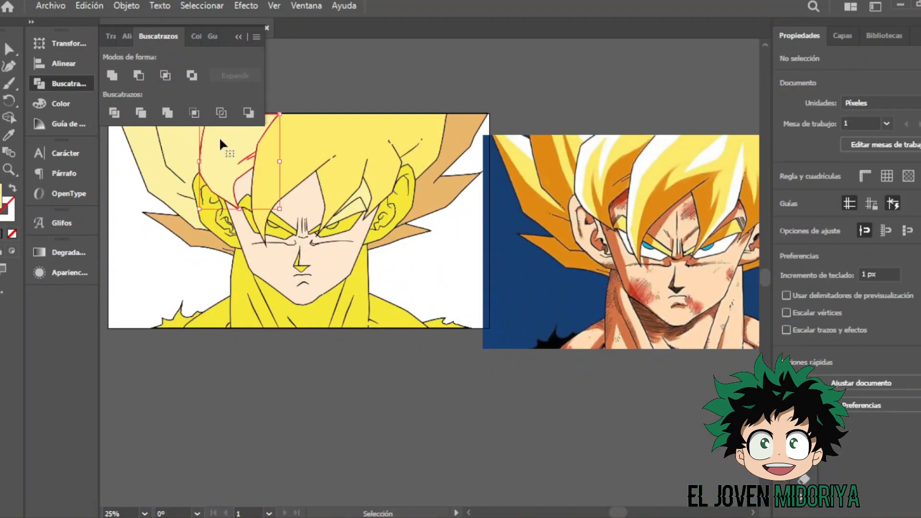
key(i)
Recolour the lower side hair spikes with the reference's deep orange and the outer right lock with yellow.
click(205, 243)
click(464, 133)
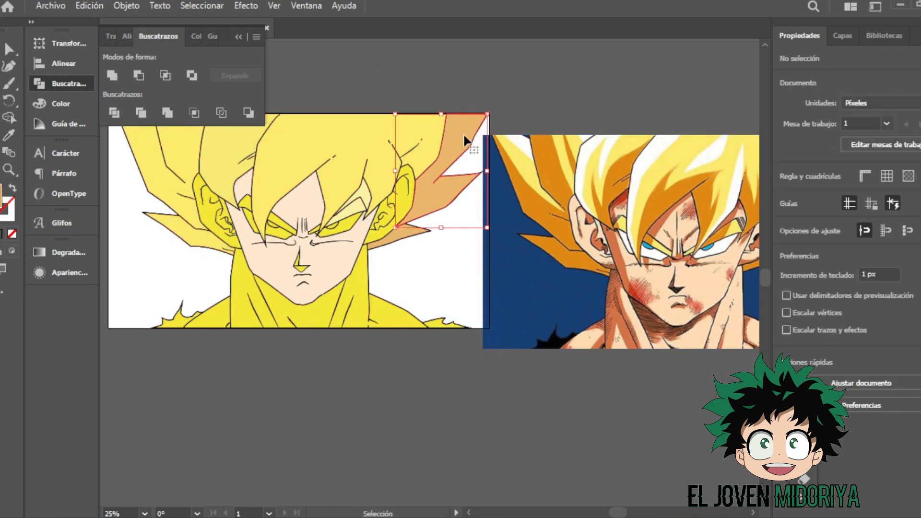
click(403, 232)
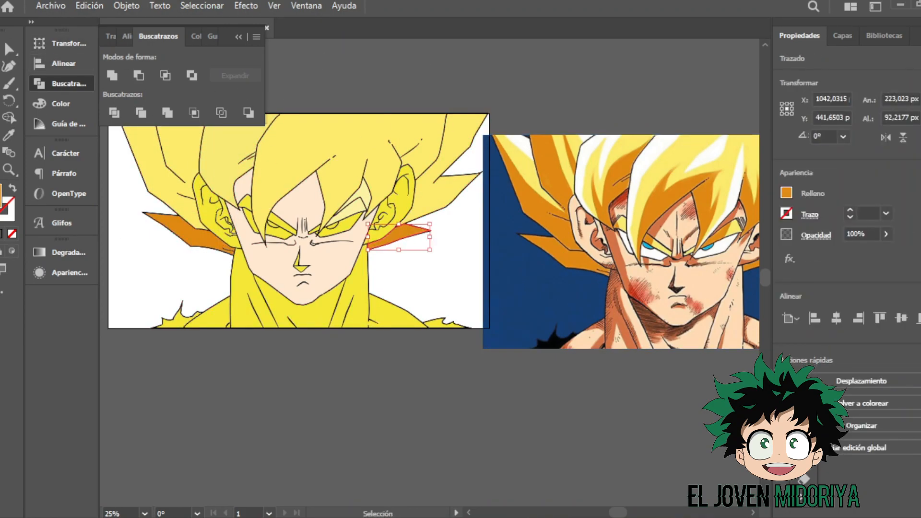
Recolour the face and forehead with the stronger skin tone from the reference image.
click(301, 221)
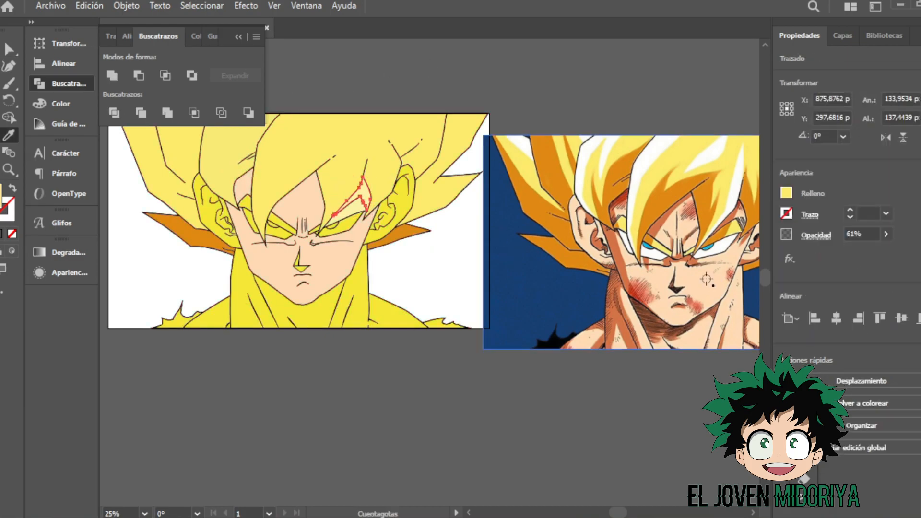
key(ctrl+shift+a)
scroll(301, 221, up, 5)
Fill the left eyebrow and the inner end of the right eyebrow with the hair's yellow from the reference.
click(285, 226)
key(i)
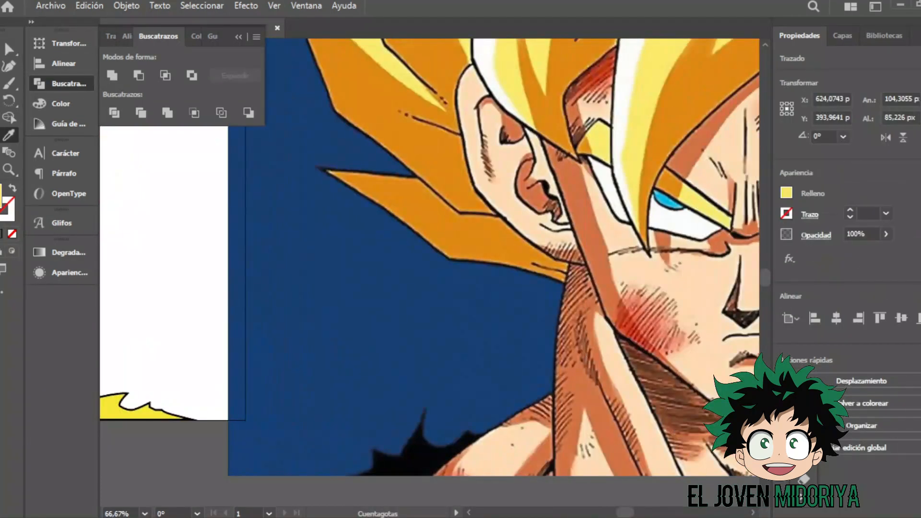
key(v)
click(503, 283)
key(i)
click(422, 269)
drag(608, 513, 611, 513)
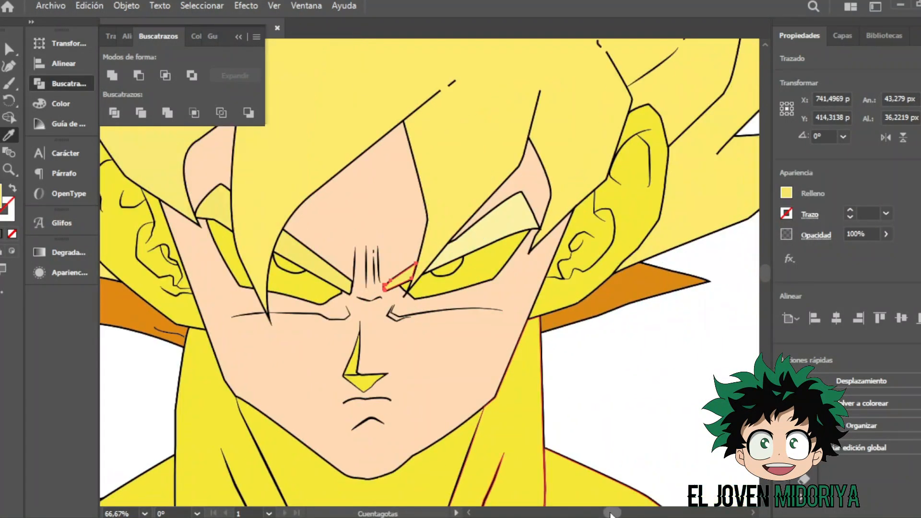
Fill the whites of both eyes with white.
key(i)
click(576, 345)
click(312, 282)
key(i)
click(239, 266)
key(i)
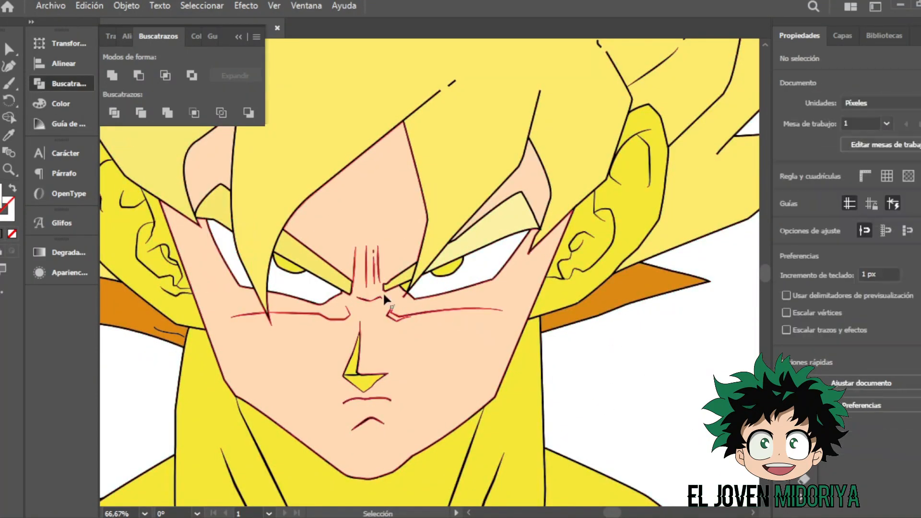
Fill both irises with the blue sampled from the reference image.
key(ctrl+shift+a)
key(ctrl+plus)
key(ctrl+plus)
key(ctrl+plus)
click(359, 322)
key(i)
click(440, 306)
scroll(440, 306, down, 5)
key(v)
click(226, 298)
key(i)
click(727, 327)
click(367, 111)
Fill the nose shadow with brown and the right ear with the skin tone of the reference image.
drag(621, 513, 607, 515)
key(ctrl+plus)
key(ctrl+plus)
key(ctrl+plus)
click(230, 314)
key(i)
click(567, 394)
click(359, 315)
click(596, 315)
scroll(528, 319, down, 3)
click(452, 338)
click(434, 308)
click(298, 332)
scroll(298, 332, up, 3)
click(580, 321)
key(i)
click(710, 212)
Fill the left ear, neck and shoulder shapes with the skin tone.
key(ctrl+minus)
key(ctrl+minus)
key(ctrl+minus)
key(ctrl+minus)
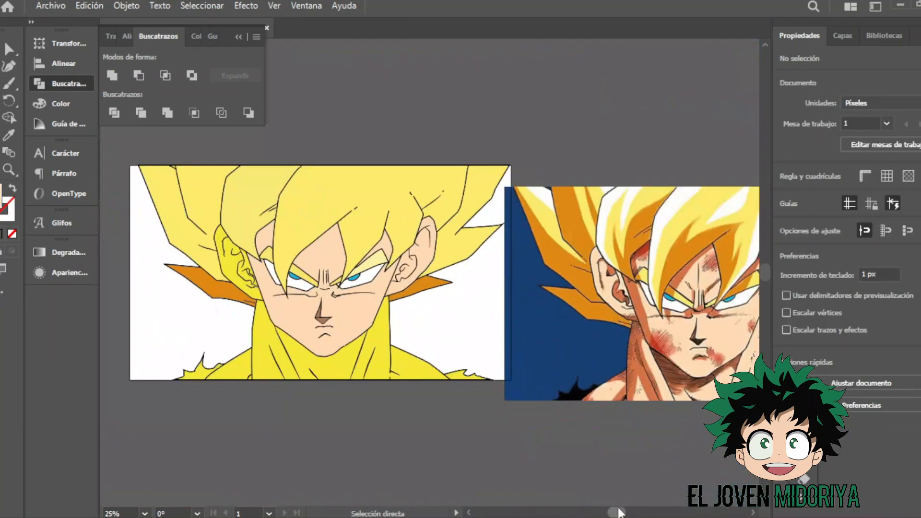
key(ctrl+plus)
drag(619, 512, 608, 513)
click(370, 269)
key(i)
click(422, 303)
click(394, 266)
scroll(204, 197, down, 1)
click(410, 331)
key(i)
key(v)
click(370, 365)
Fill the remaining yellow shapes of the inner ear and around the shoulders with colours sampled from the reference image.
key(ctrl+plus)
key(ctrl+plus)
key(ctrl+plus)
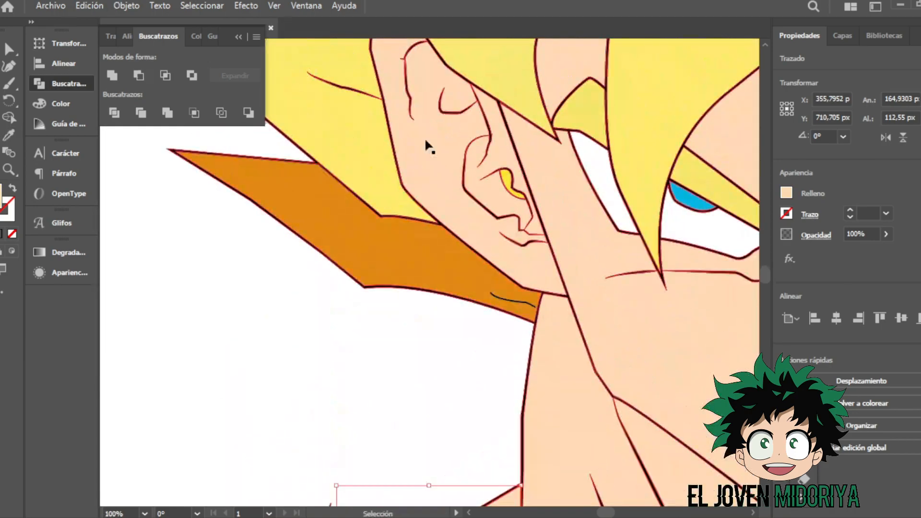
key(i)
drag(606, 514, 629, 514)
click(307, 264)
key(v)
click(667, 379)
key(i)
click(624, 432)
key(i)
click(469, 443)
key(ctrl+shift+a)
key(ctrl+0)
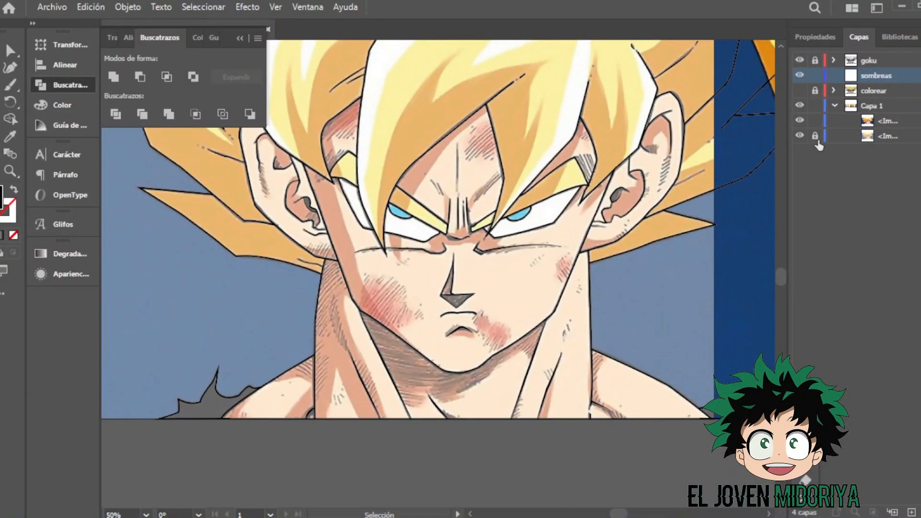
Lock the Capa 1 layer and start the central front lock's shadow outline from its lower tip on the sombreas layer.
click(815, 105)
scroll(432, 216, up, 4)
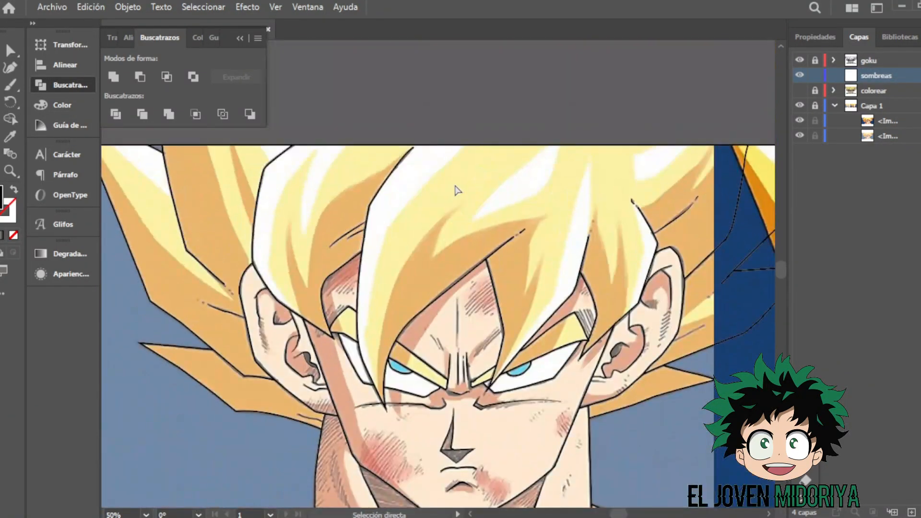
key(p)
click(433, 313)
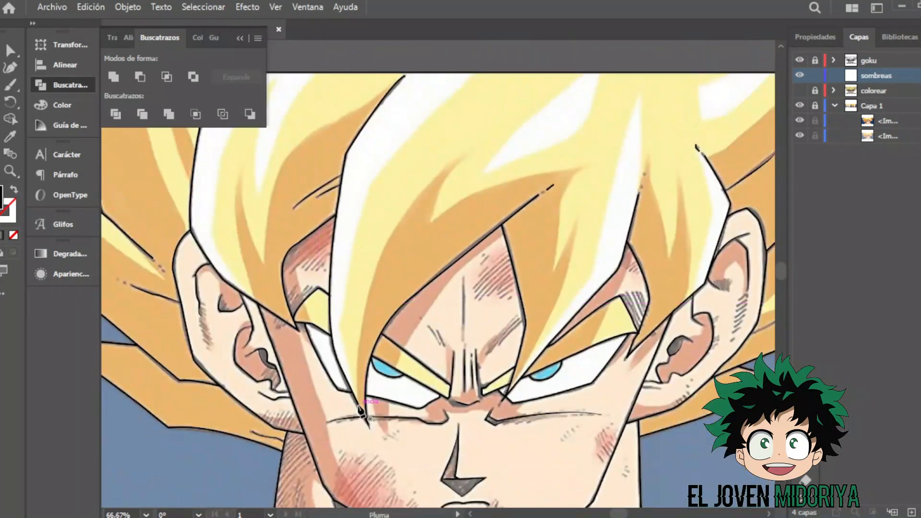
scroll(431, 268, up, 5)
click(257, 379)
mouse_move(282, 219)
mouse_down()
mouse_move(308, 171)
mouse_move(304, 158)
mouse_up()
Continue the shadow outline in curves up the central lock's left edge, over its pointed top and down to the notch.
scroll(370, 137, up, 5)
scroll(372, 187, down, 5)
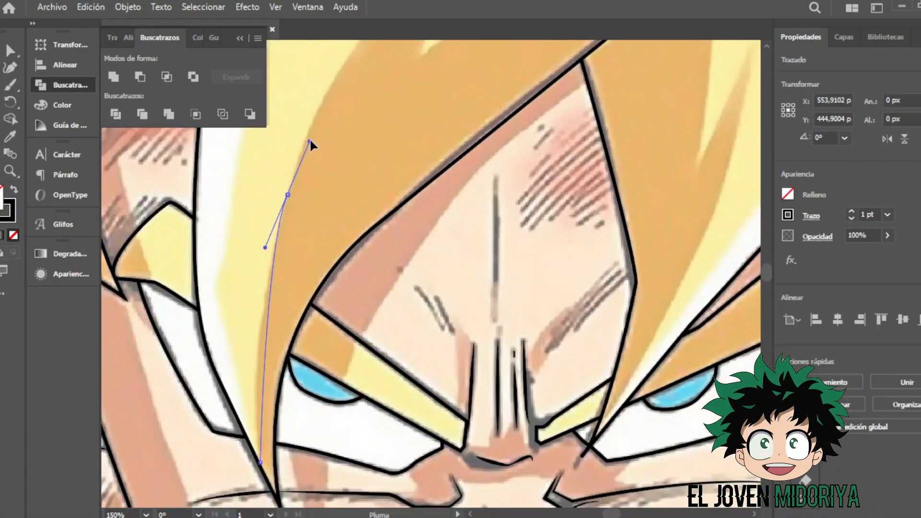
drag(321, 98, 319, 104)
scroll(351, 151, up, 6)
drag(355, 219, 400, 162)
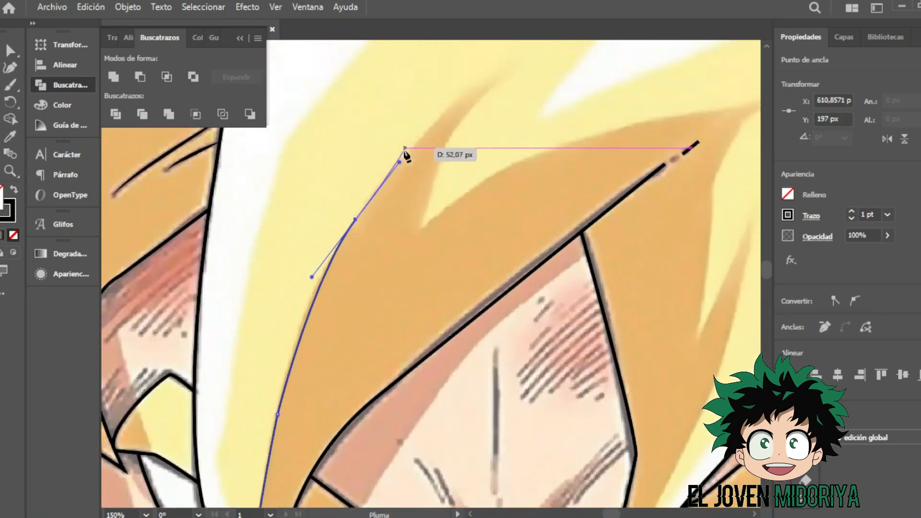
click(421, 225)
Carry the shadow outline right to the lock's far end and close it along the black lower edge back to the tip.
scroll(480, 192, up, 1)
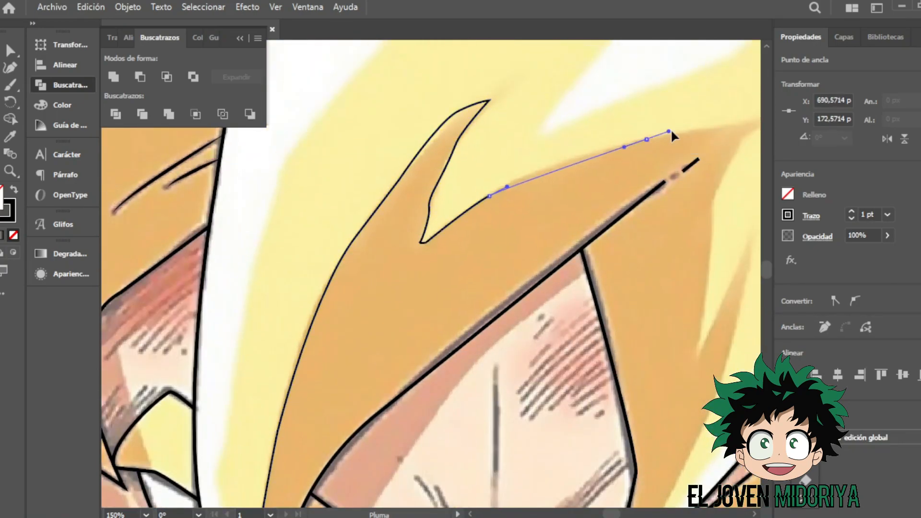
scroll(651, 141, right, 8)
click(534, 132)
scroll(528, 124, down, 2)
click(345, 204)
scroll(345, 204, left, 4)
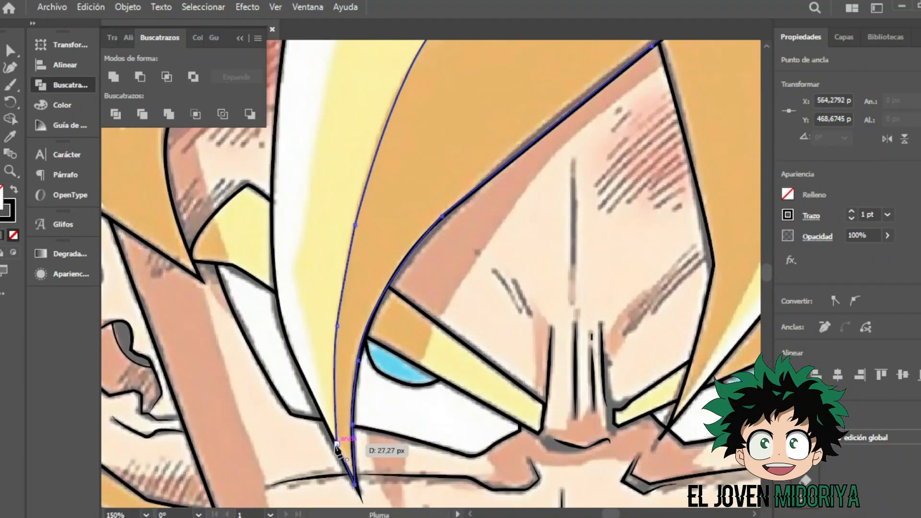
Trace the neighbouring lock's shadow right of the forehead as a closed path with a pointed notch near its top.
scroll(432, 288, right, 8)
scroll(432, 288, up, 3)
drag(545, 315, 577, 228)
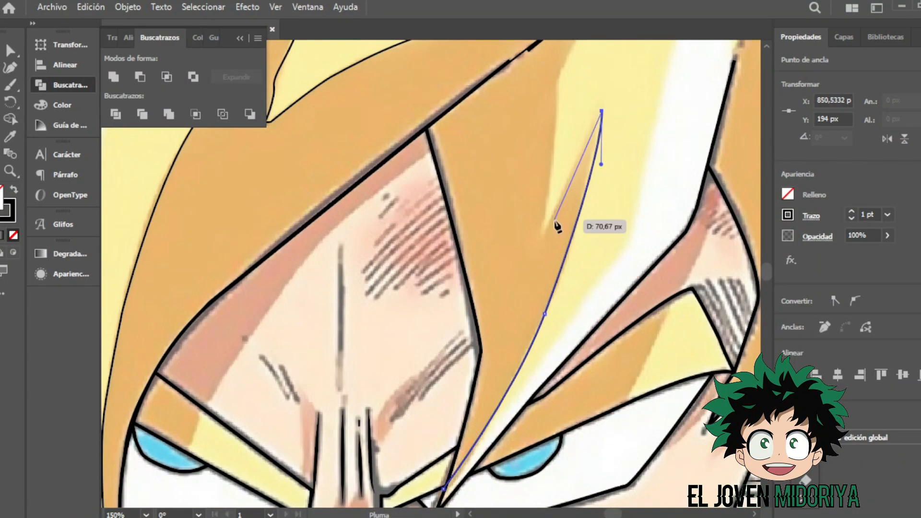
click(613, 86)
click(506, 151)
click(428, 215)
scroll(447, 268, down, 3)
drag(482, 348, 482, 359)
scroll(475, 404, down, 3)
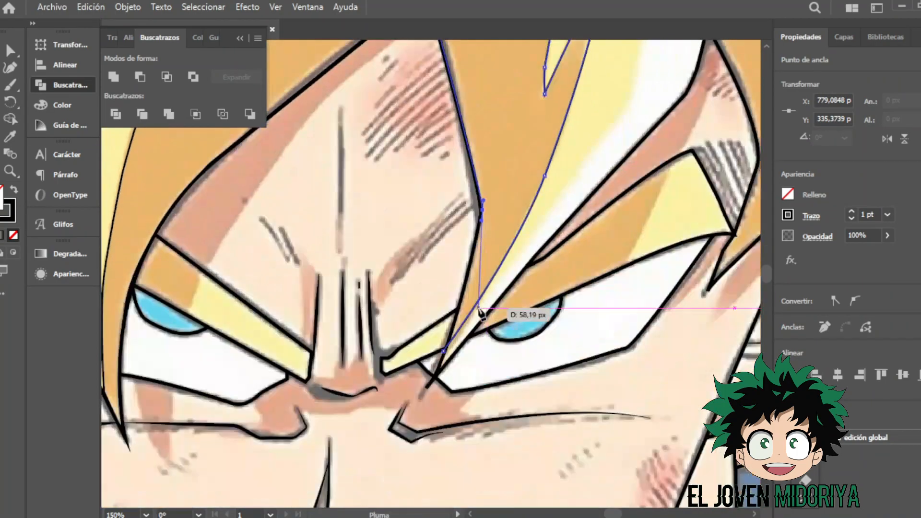
scroll(418, 200, down, 3)
Fill the traced hair shadows with the deep orange sampled from the reference image and select the second lock's shadow.
key(i)
scroll(417, 200, right, 5)
click(679, 185)
scroll(586, 488, left, 5)
key(ctrl+shift+a)
ctrl+click(539, 132)
click(597, 200)
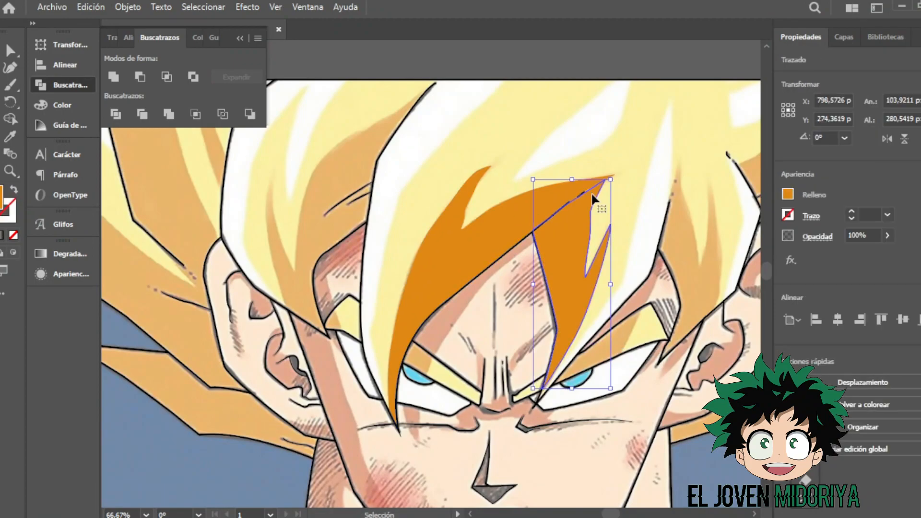
Restore the reference image to full opacity and lock its layer Capa 1, leaving the sombreas layer active.
key(a)
scroll(596, 199, up, 3)
key(ctrl+shift+a)
key(v)
scroll(479, 56, down, 3)
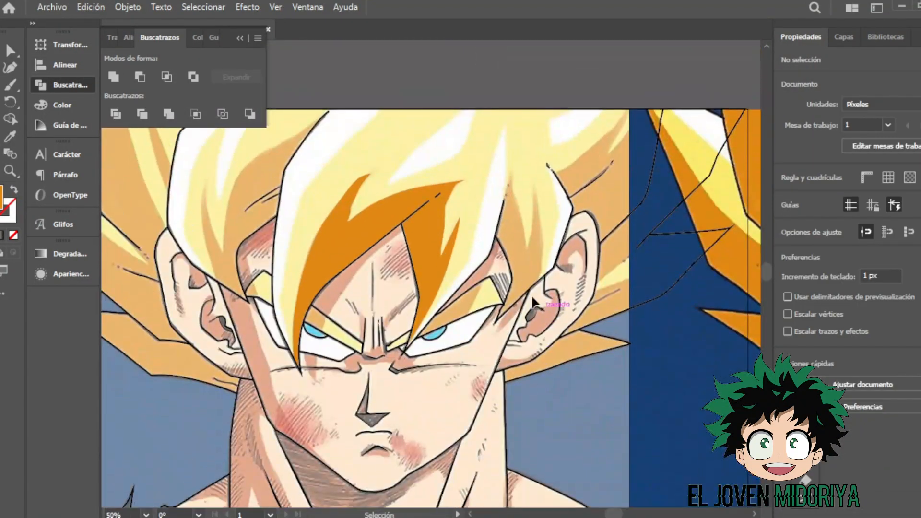
click(545, 494)
scroll(384, 288, up, 2)
click(844, 37)
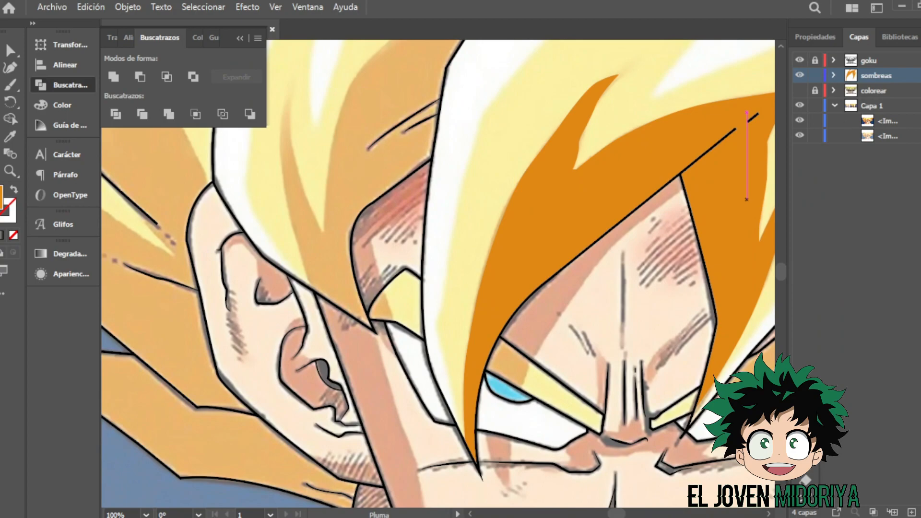
click(801, 37)
key(p)
click(888, 235)
key(F7)
key(ctrl+shift+a)
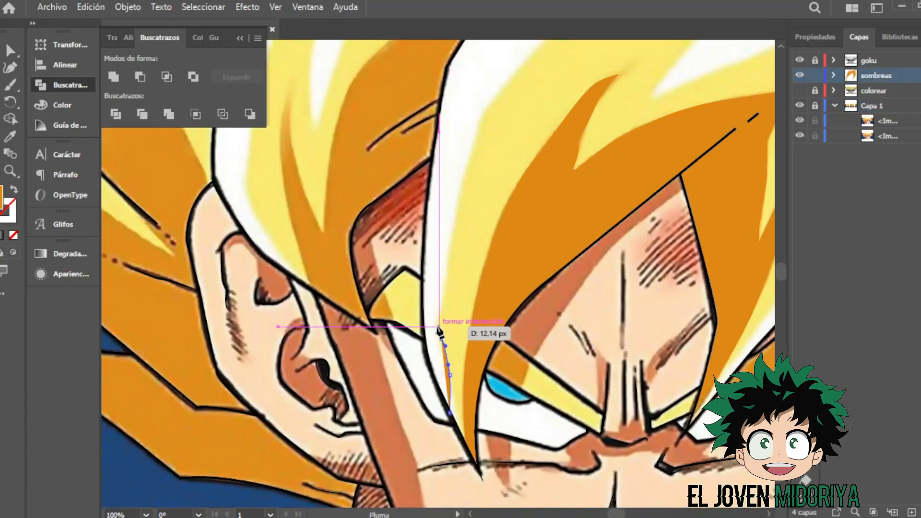
Trace the highlight along the central lock's left edge as a closed path and give it a white fill.
key(F7)
click(787, 201)
click(636, 242)
key(Escape)
scroll(479, 240, up, 3)
click(484, 255)
drag(501, 233, 514, 217)
click(545, 93)
scroll(480, 240, down, 2)
click(436, 237)
scroll(432, 249, down, 2)
click(423, 254)
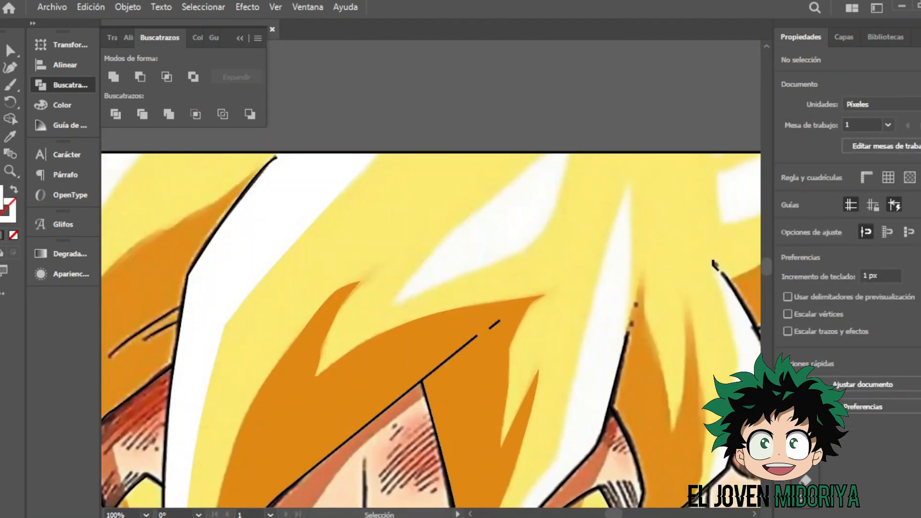
Trace the pointed highlight near the top of the central lock as a closed white shape.
click(391, 302)
click(454, 225)
click(512, 182)
click(545, 153)
drag(568, 152, 568, 189)
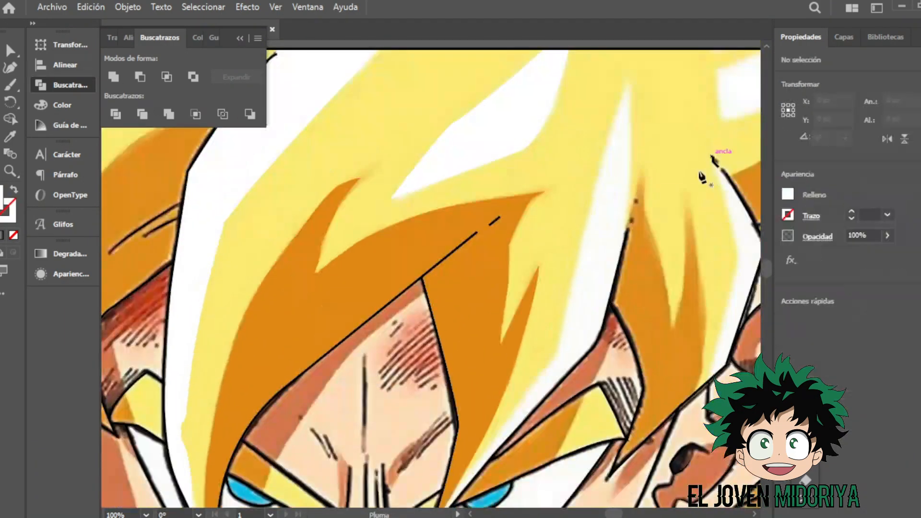
Trace the remaining white highlights along the two locks right of the forehead and at the hair's top edge.
scroll(684, 97, down, 2)
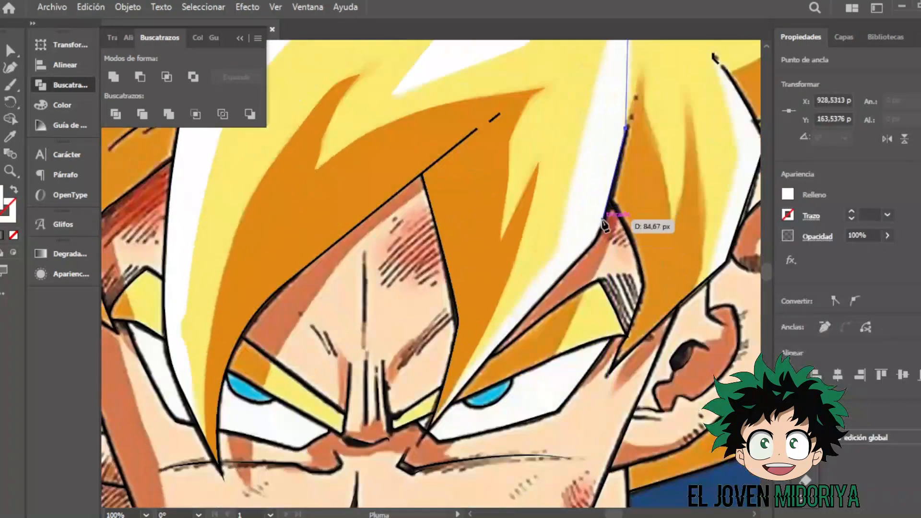
drag(481, 338, 475, 365)
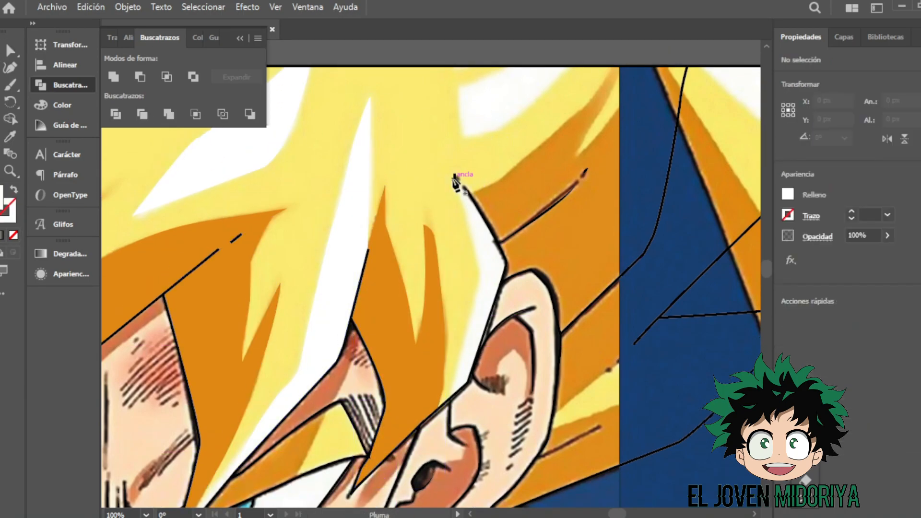
click(454, 178)
click(475, 261)
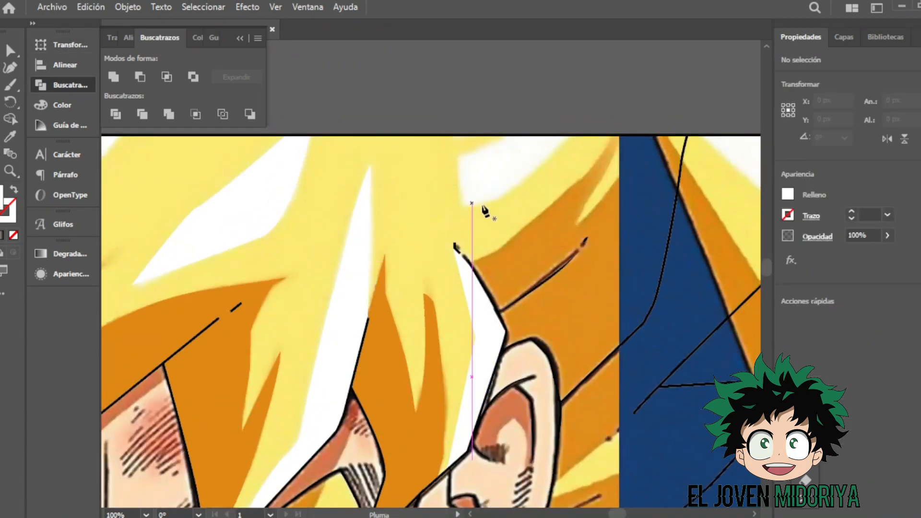
drag(464, 206, 402, 214)
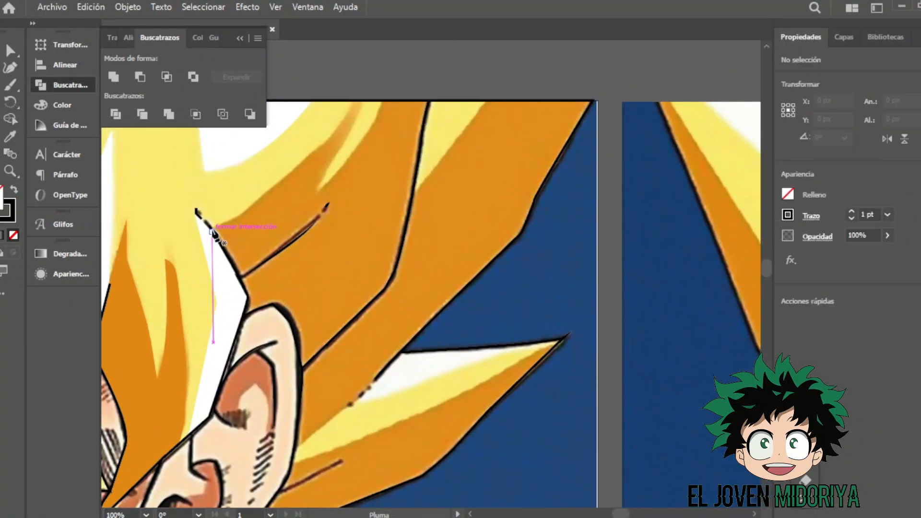
Outline the upper edge of the shadow behind the right ear without fill, up to the top and around the narrow yellow notch.
drag(197, 213, 307, 156)
key(ctrl+plus)
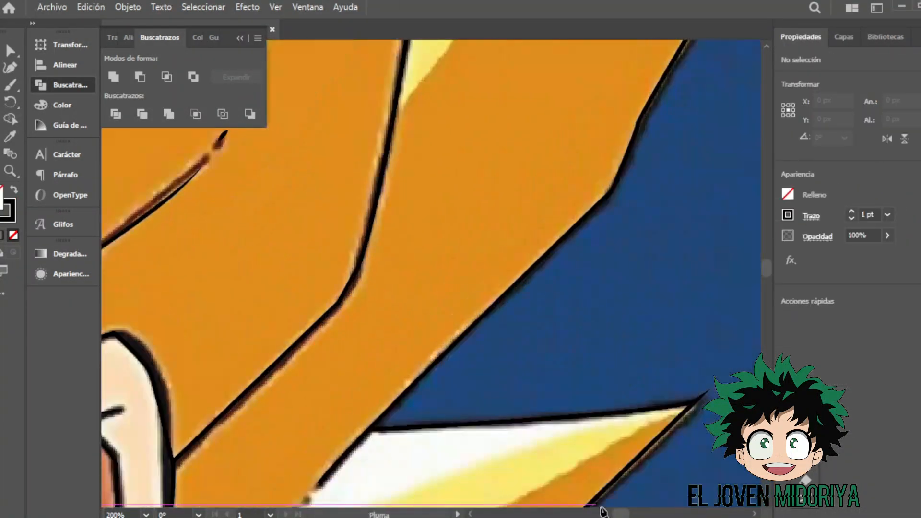
click(392, 301)
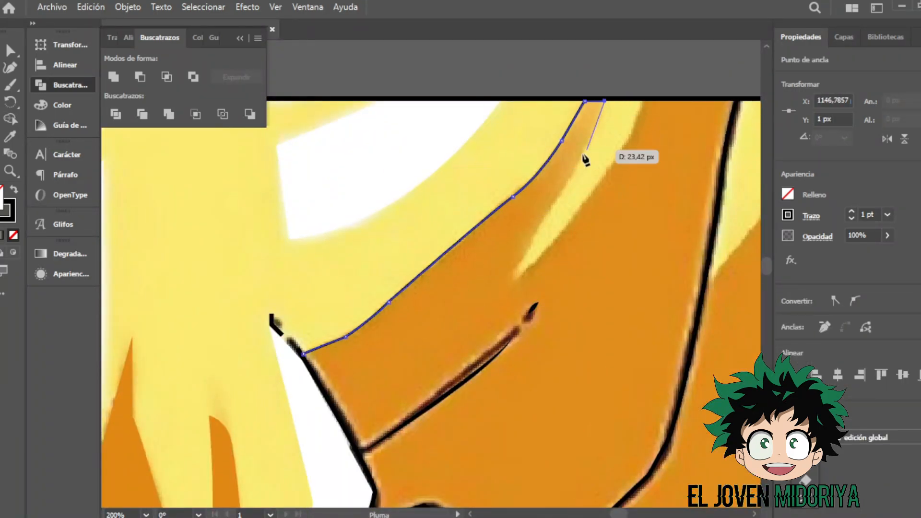
scroll(591, 204, up, 3)
click(658, 103)
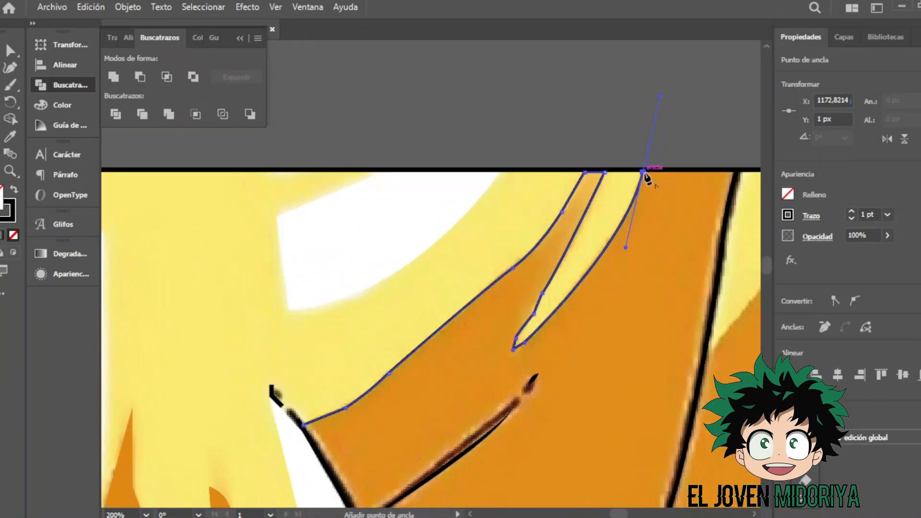
Carry the shadow outline down the black line and around the ear, close it, and fill it with deep orange.
scroll(643, 185, down, 5)
click(720, 185)
click(694, 204)
click(671, 313)
scroll(667, 331, down, 2)
click(647, 286)
click(634, 300)
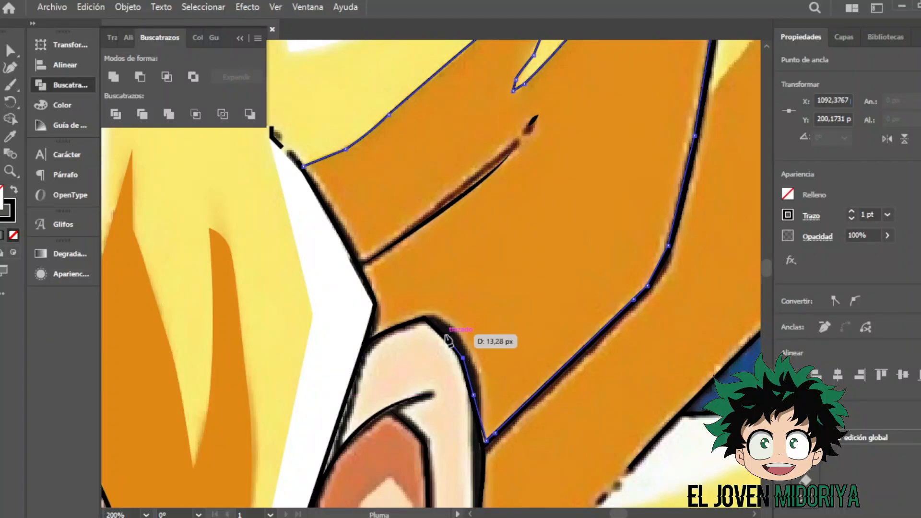
click(377, 338)
scroll(345, 241, up, 6)
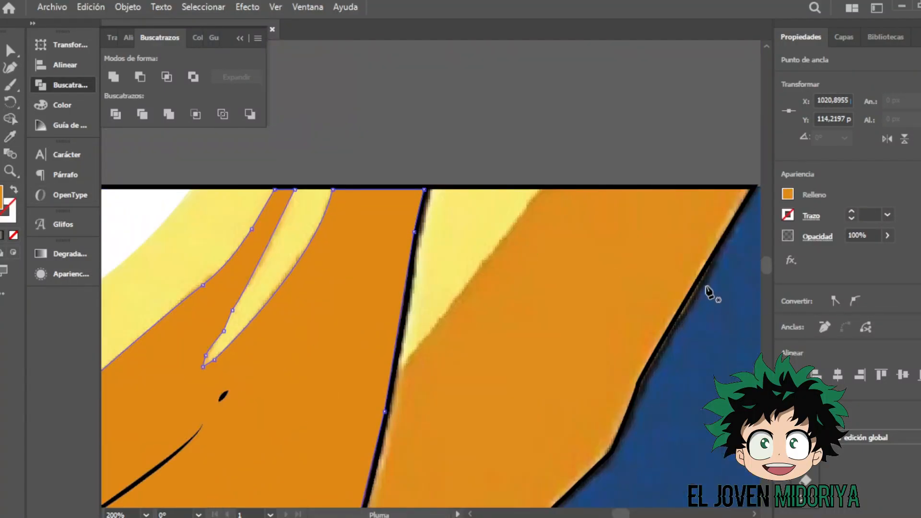
Outline the outer right lock's shadow from the top edge down its yellow boundary and inner black line to the ear.
click(542, 138)
click(395, 323)
scroll(384, 327, down, 5)
click(365, 240)
click(341, 280)
click(228, 389)
scroll(202, 380, down, 3)
click(171, 374)
click(164, 437)
click(159, 468)
Continue the orange shadow outline up the lock's outer black edge and close it at the top.
click(266, 383)
click(316, 329)
scroll(566, 187, up, 3)
click(536, 197)
click(589, 146)
click(611, 125)
scroll(605, 144, up, 5)
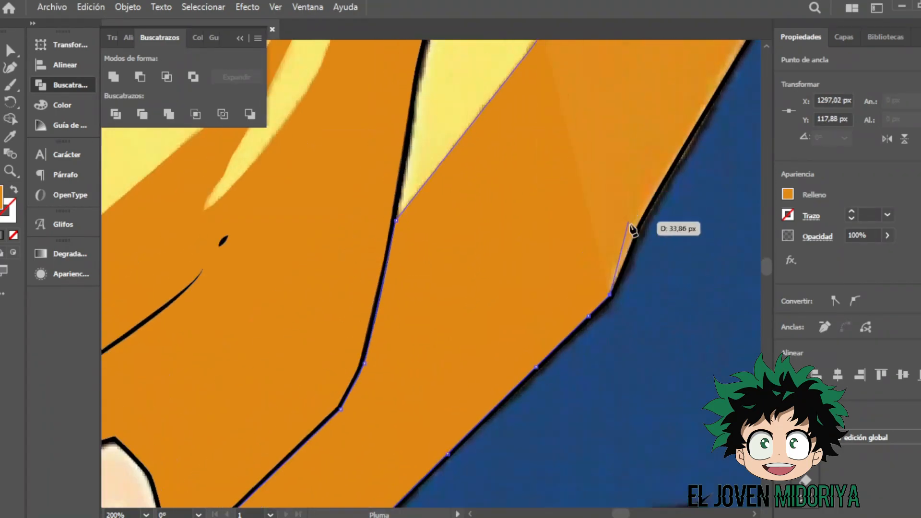
click(634, 205)
click(638, 195)
scroll(672, 207, up, 5)
Trace the highlight in the right side spike below the outer lock and fill it with white.
scroll(305, 349, down, 10)
drag(264, 279, 333, 276)
key(v)
key(ctrl+0)
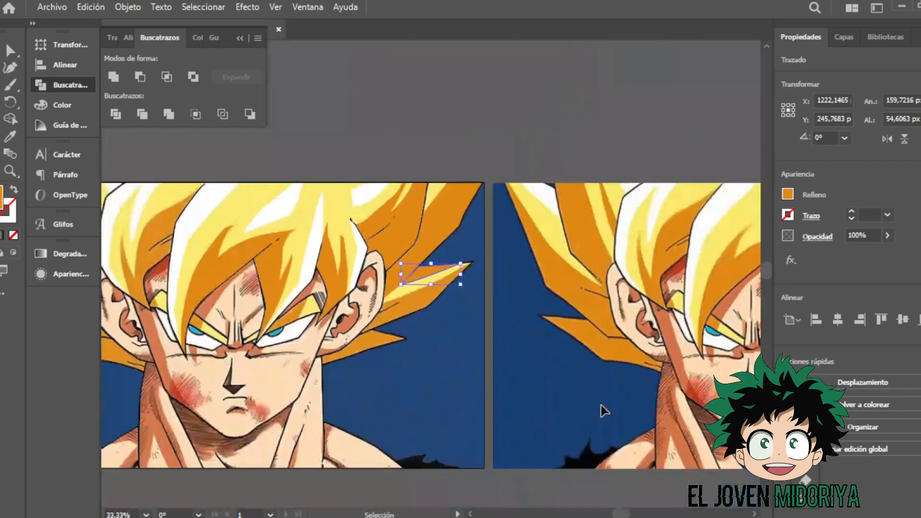
click(644, 142)
key(ctrl+plus)
key(ctrl+plus)
key(ctrl+plus)
key(ctrl+plus)
key(ctrl+plus)
Outline the right spike's lower shadow from its tip along the yellow boundary to the ear and down the ear's edge.
key(p)
click(679, 86)
scroll(360, 339, left, 5)
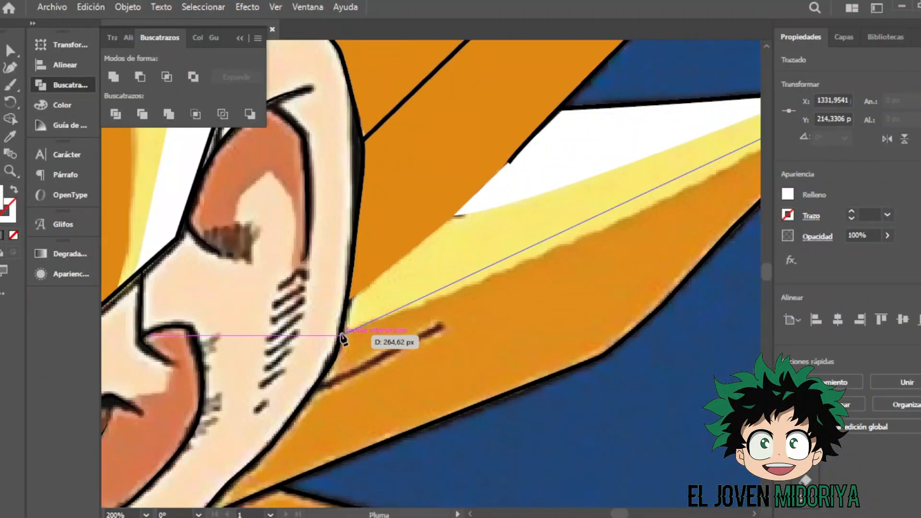
scroll(349, 243, down, 3)
click(343, 233)
click(338, 254)
click(292, 317)
click(259, 365)
Carry the spike's shadow outline back along the black lower edge and close it at the tip.
click(428, 319)
click(557, 270)
click(600, 252)
scroll(599, 252, up, 2)
scroll(599, 252, right, 5)
click(411, 307)
click(450, 273)
click(591, 133)
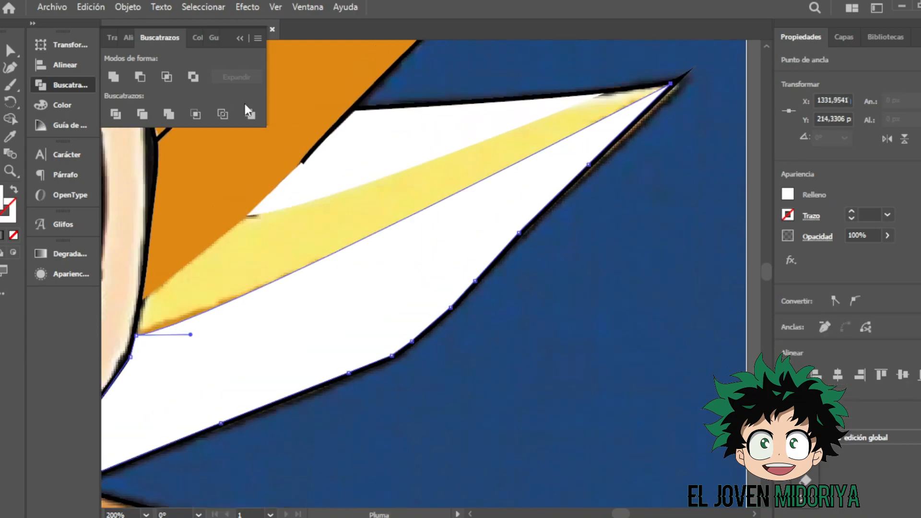
Fill the right spike's shadow with the deep orange sampled from the reference image.
key(ctrl+0)
key(F7)
key(i)
key(ctrl+plus)
key(ctrl+plus)
scroll(550, 116, right, 5)
key(v)
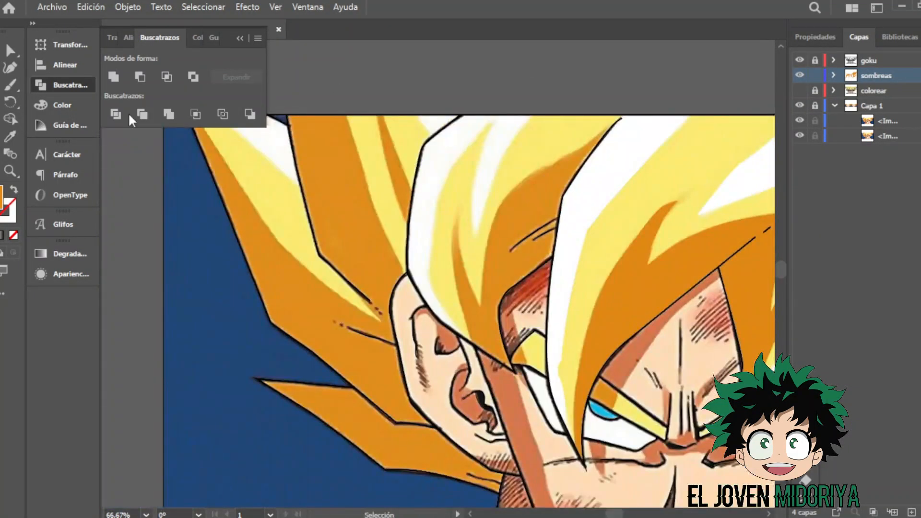
Start the shadow outline on the lock left of the forehead, around its pointed streak and down to the lock's tip.
click(458, 226)
click(472, 342)
click(512, 369)
key(ctrl+plus)
key(ctrl+plus)
Carry the left lock's shadow outline up the inner black line beside the central lock and close it near the top.
click(413, 319)
click(400, 231)
click(409, 205)
click(421, 191)
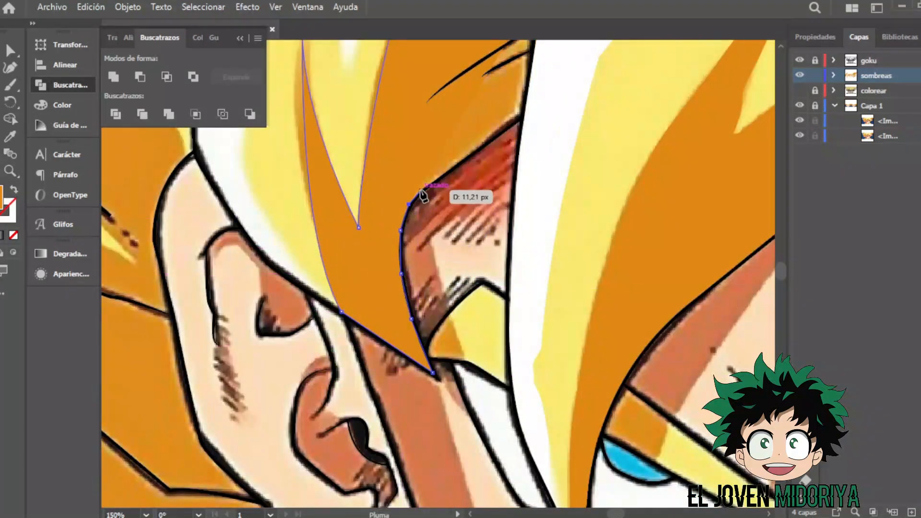
click(447, 172)
click(521, 117)
scroll(531, 117, up, 6)
click(542, 240)
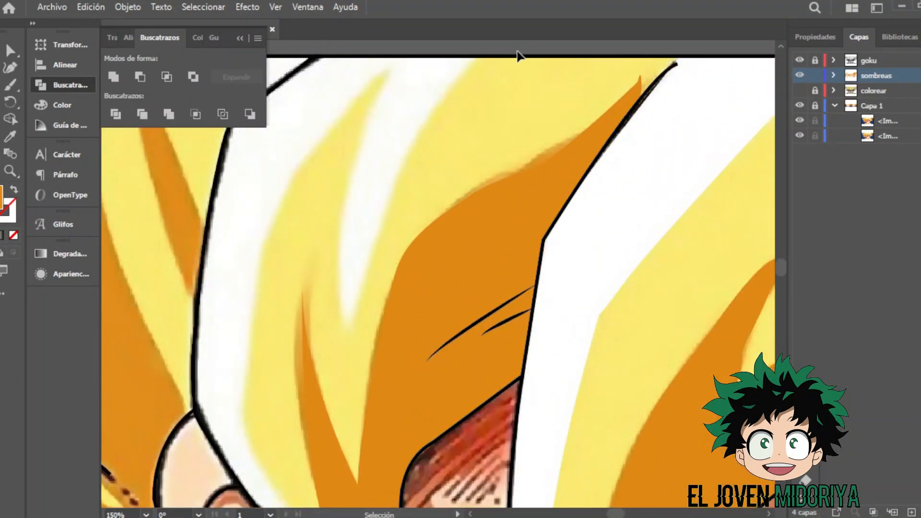
Start the left lock's highlight outline with no fill and a 1 pt black stroke, from the lower black edge upward.
scroll(531, 48, down, 2)
scroll(530, 48, left, 2)
click(815, 37)
click(788, 215)
scroll(432, 240, up, 2)
click(320, 416)
click(330, 295)
click(353, 170)
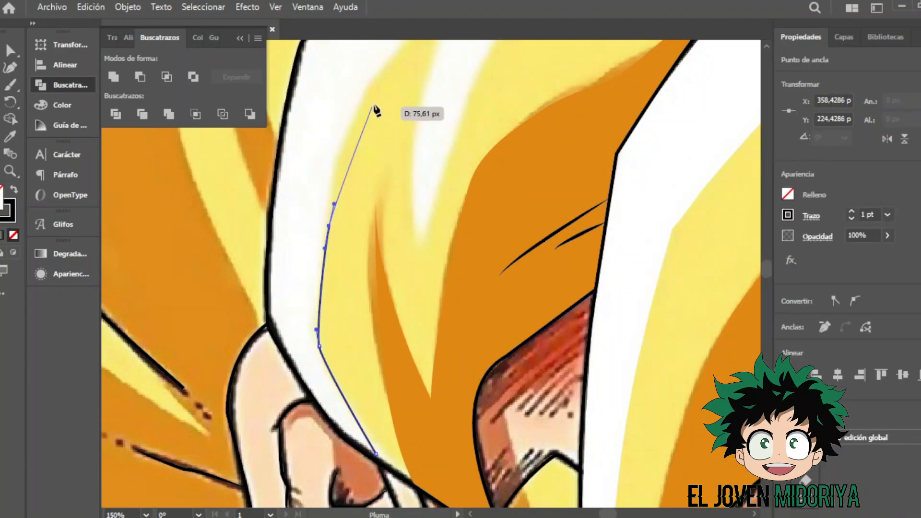
Continue the highlight outline over its upper point, around the long narrow notch and up to the artboard's top edge.
click(369, 152)
click(388, 132)
scroll(468, 212, up, 2)
click(470, 230)
drag(554, 110, 596, 94)
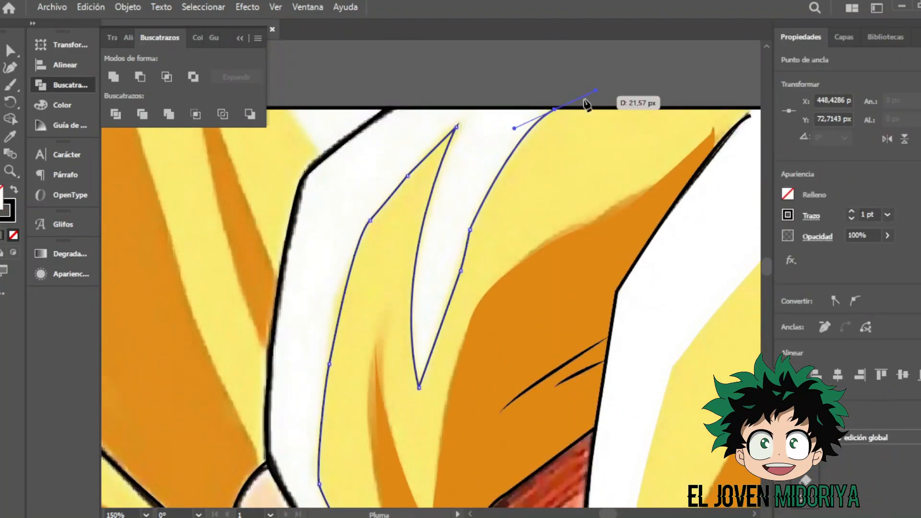
Carry the highlight outline around the lock's upper corner and down its outer black line to the ear.
click(307, 178)
scroll(432, 288, down, 3)
click(320, 485)
scroll(432, 288, up, 3)
key(v)
scroll(494, 91, up, 1)
key(p)
scroll(391, 132, down, 3)
click(300, 58)
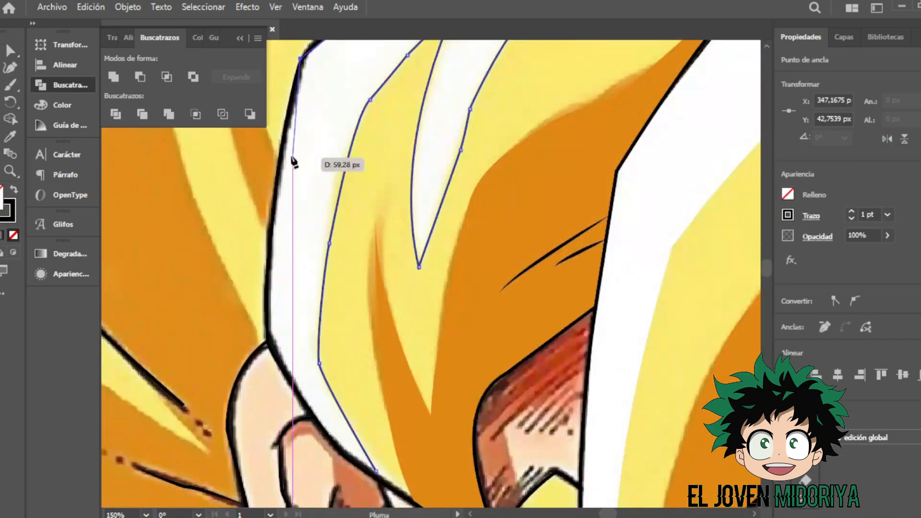
click(270, 331)
Close the left lock's highlight outline along the lower black edge and fill it with sampled white.
scroll(278, 332, down, 3)
click(391, 370)
scroll(391, 240, up, 4)
key(i)
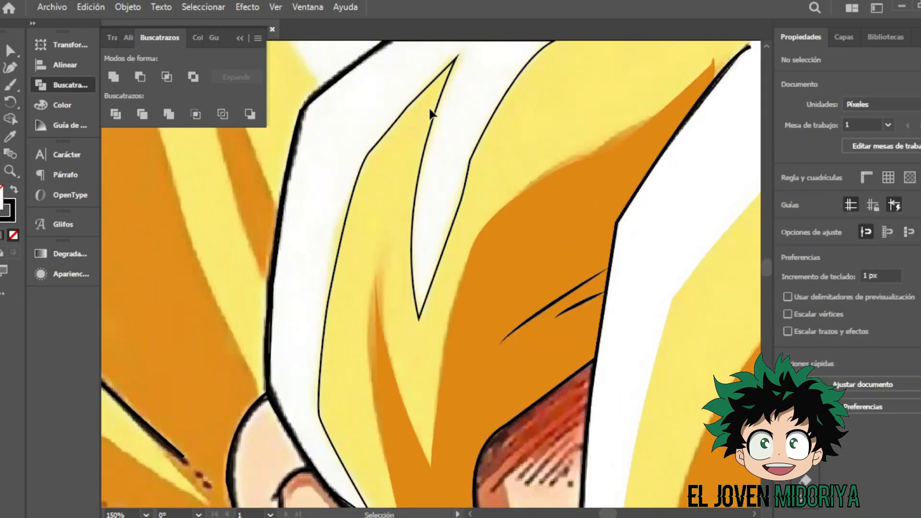
click(413, 123)
Outline the shadow behind the left ear without fill, from the ear up the yellow boundary and across the top edge.
key(p)
scroll(594, 354, left, 5)
click(571, 394)
click(520, 282)
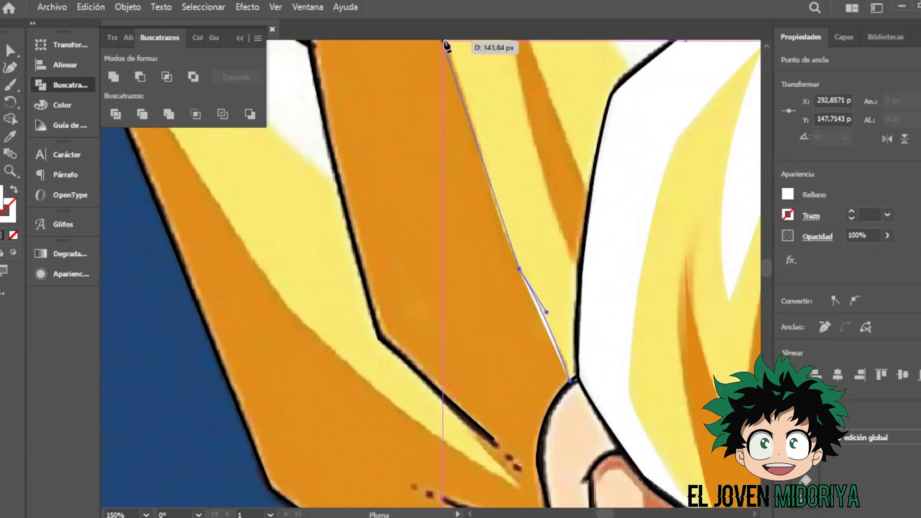
click(447, 53)
click(788, 195)
click(633, 249)
click(309, 107)
Carry the shadow outline behind the left ear down the inner black line and around the yellow lock's lower tip.
scroll(381, 206, down, 4)
click(380, 206)
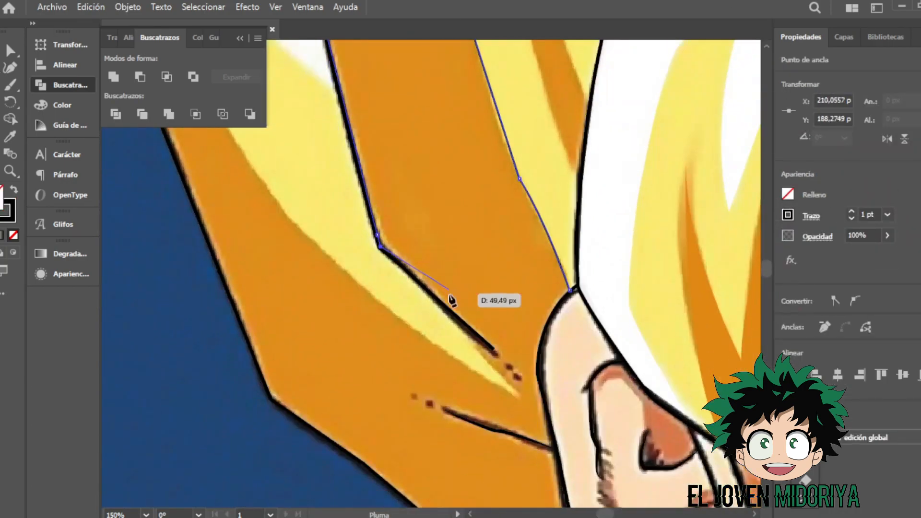
click(494, 262)
scroll(515, 317, left, 5)
click(506, 274)
scroll(506, 274, up, 3)
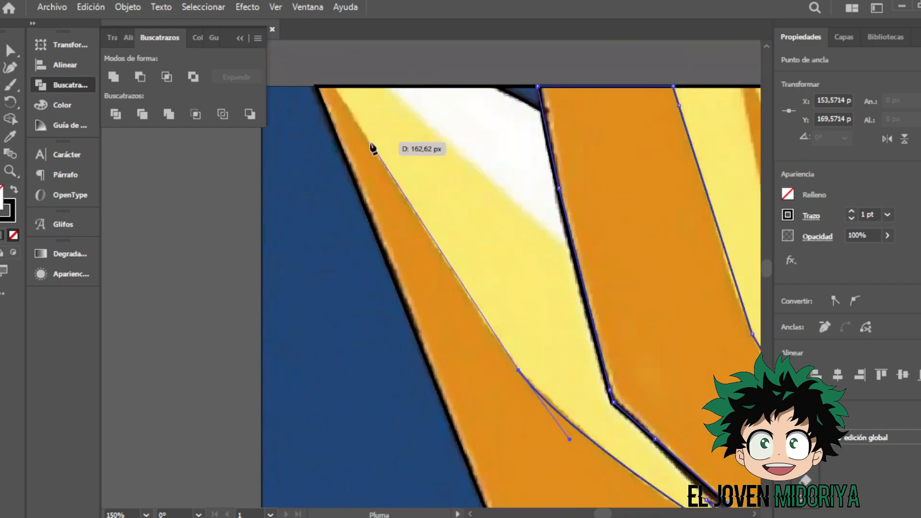
Continue the shadow outline up the yellow lock's outer boundary to the artboard's top edge and down the outer black line.
click(381, 107)
scroll(333, 87, down, 4)
click(458, 229)
click(504, 345)
scroll(585, 463, right, 5)
scroll(586, 463, down, 3)
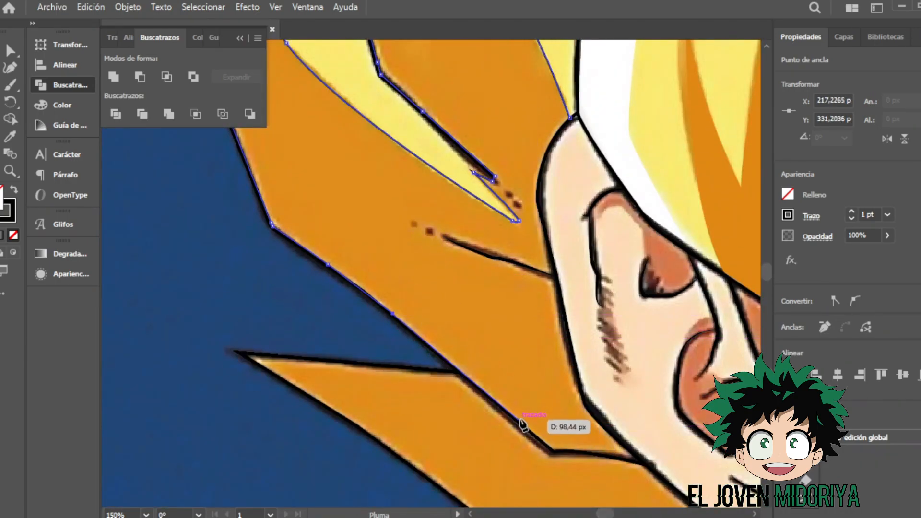
Close the shadow behind the left ear and fill it with orange sampled from the reference.
scroll(576, 168, up, 3)
key(i)
click(315, 195)
Outline the highlights at the top edge of the two left hair locks and fill them with sampled white.
scroll(315, 195, up, 3)
scroll(432, 346, left, 2)
key(p)
click(227, 192)
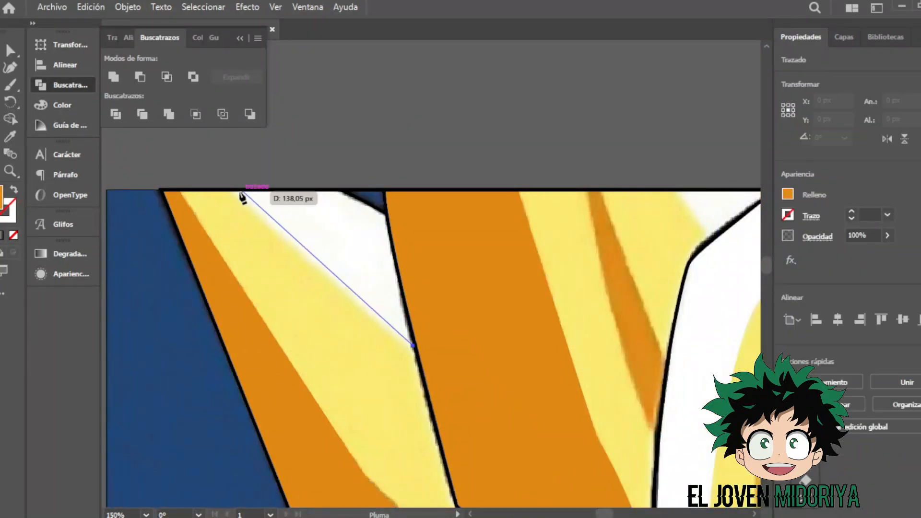
click(339, 192)
click(386, 215)
click(413, 346)
click(242, 208)
key(i)
scroll(722, 315, right, 7)
key(p)
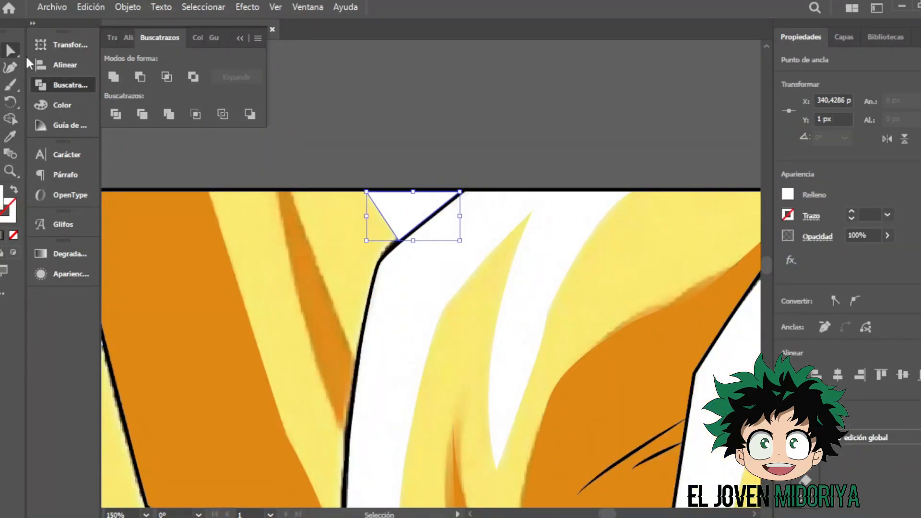
Fit the artboard in view and toggle the sombreas and colorear layers to check the hair shading.
key(ctrl+0)
key(v)
key(F7)
scroll(523, 309, right, 2)
click(800, 75)
click(800, 76)
click(800, 90)
Outline the blush patch on the forehead beside the hairline and fill it with red at 46% opacity.
scroll(595, 370, up, 5)
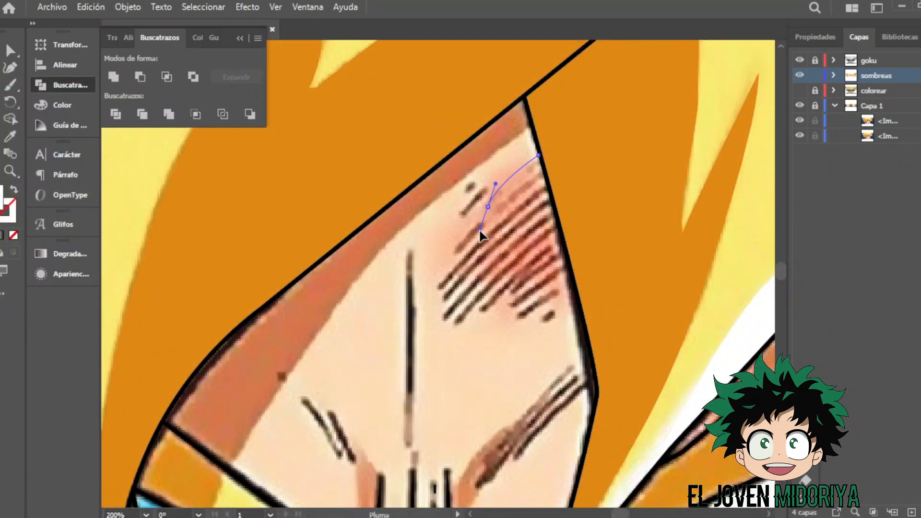
click(583, 298)
click(538, 155)
scroll(432, 273, left, 5)
key(i)
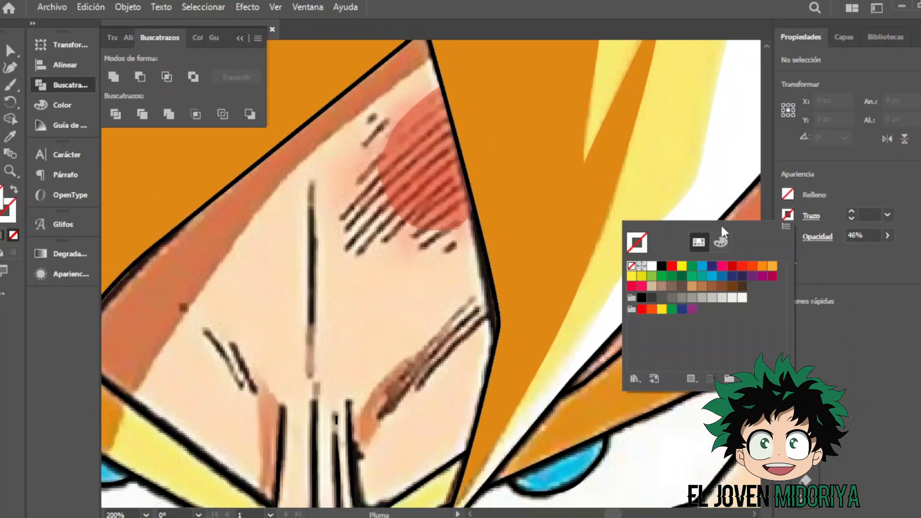
Trace the hatching lines over the forehead blush with black 1 pt strokes and open their stroke options.
click(348, 229)
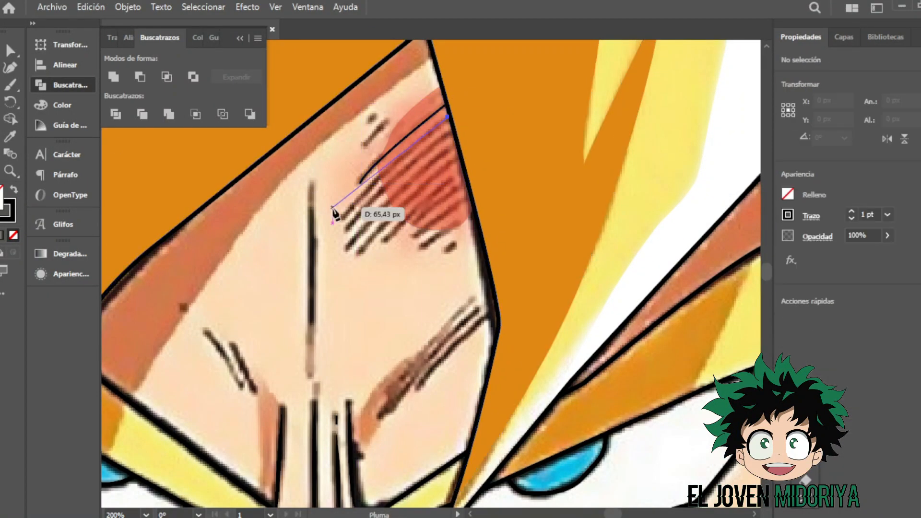
click(455, 130)
key(v)
key(p)
click(461, 159)
drag(360, 252, 346, 283)
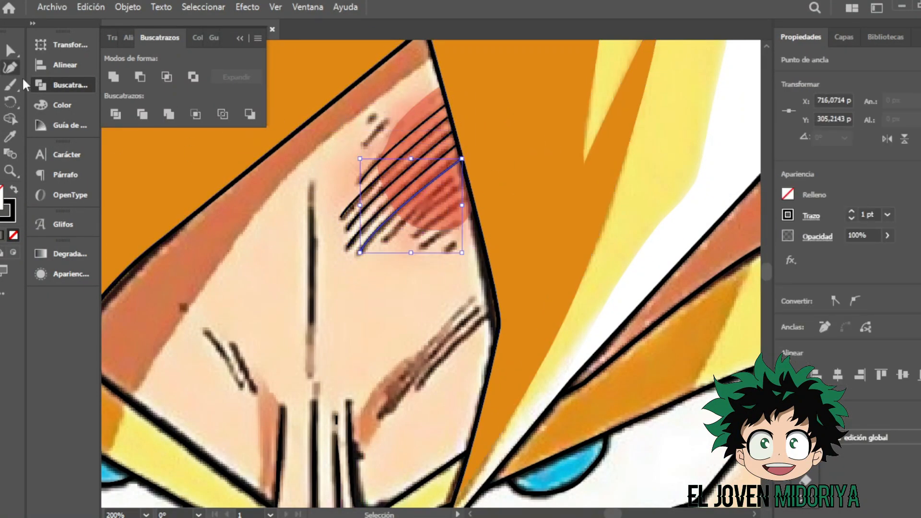
drag(459, 197, 470, 199)
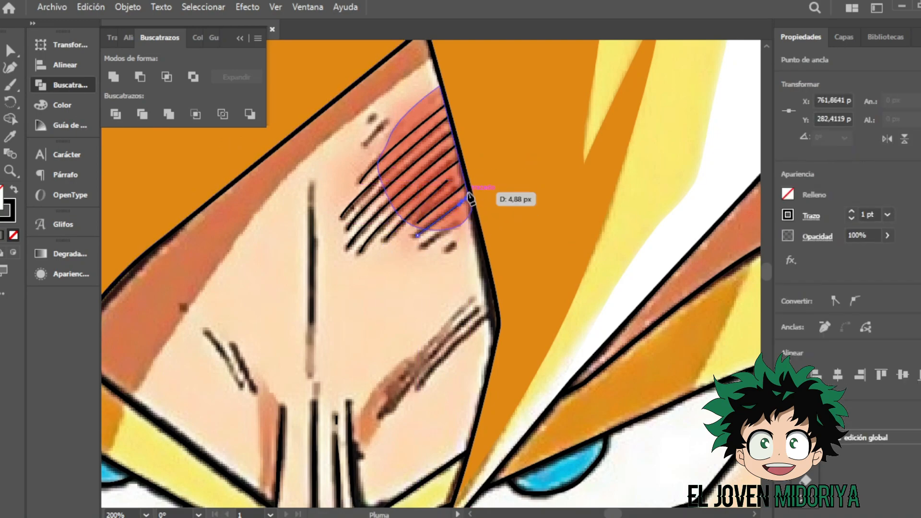
click(364, 143)
click(386, 123)
click(811, 216)
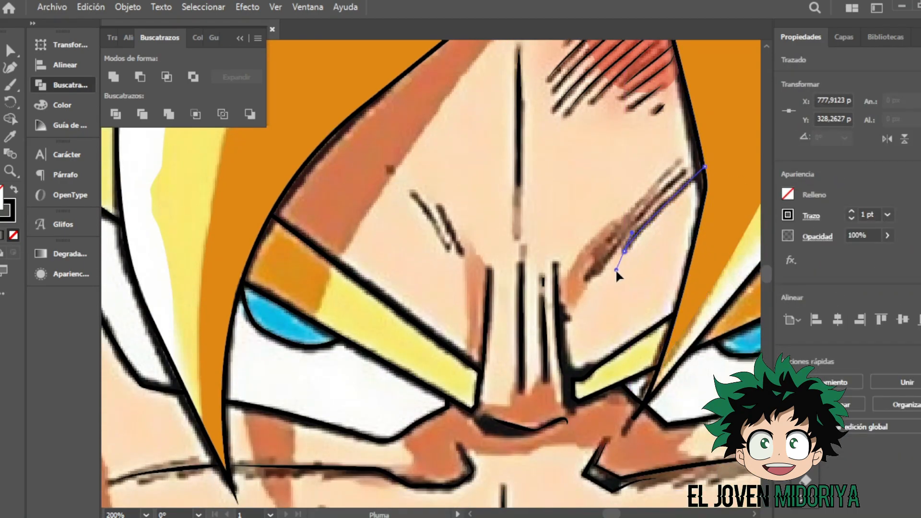
Trace the frown lines above both inner brows with black 1 pt strokes, opening their stroke options.
ctrl+click(616, 272)
click(608, 238)
click(676, 169)
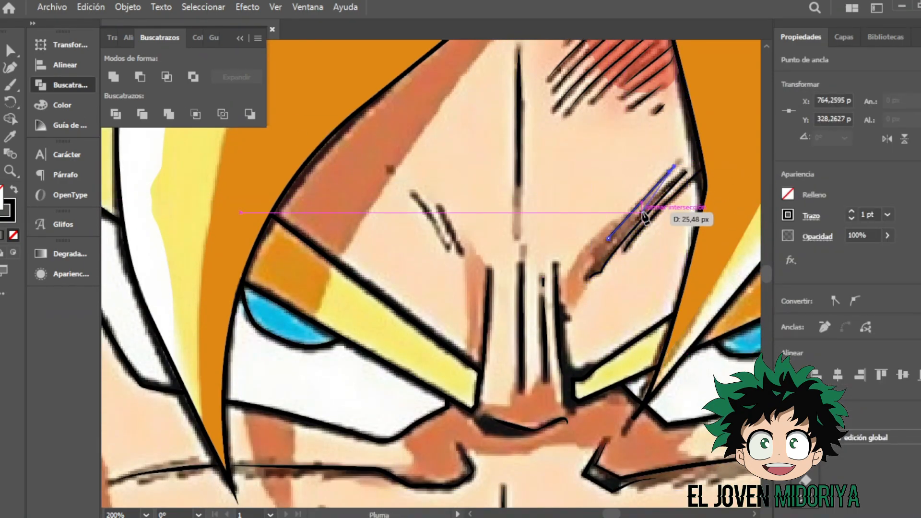
key(v)
click(572, 153)
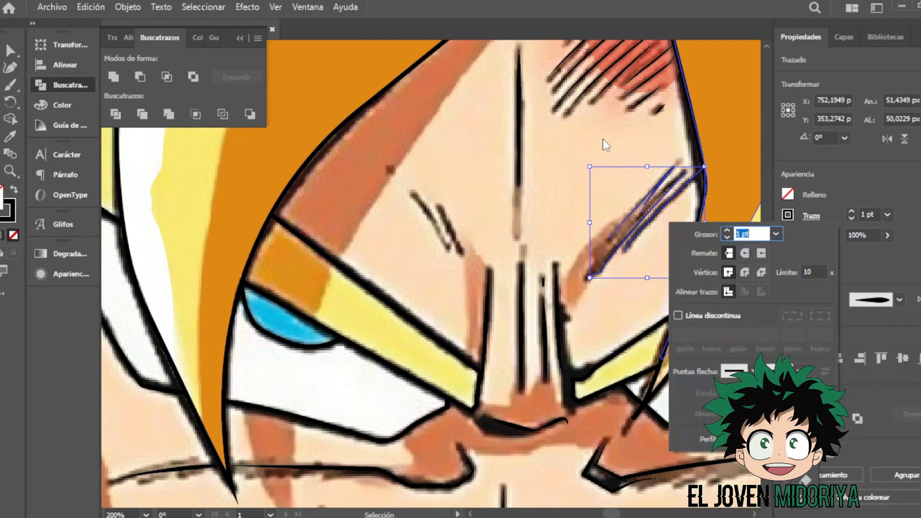
click(609, 152)
key(p)
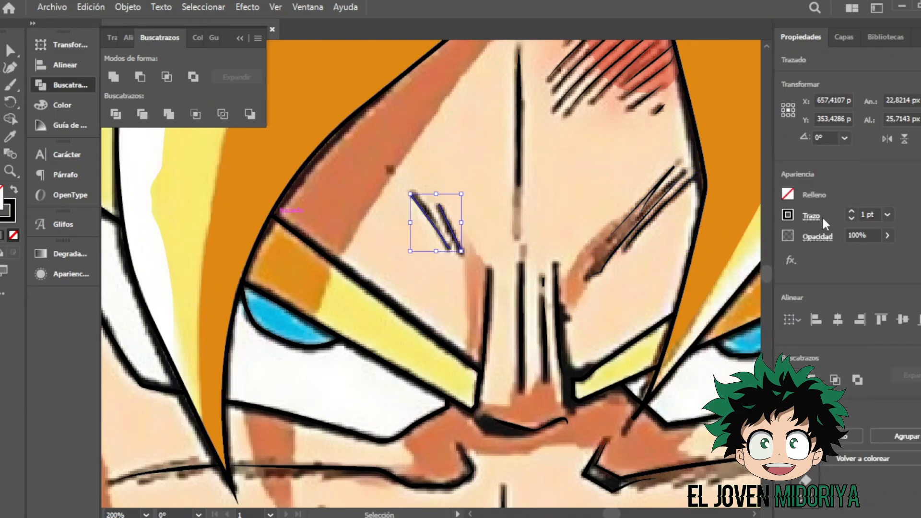
ctrl+click(460, 164)
Outline the long forehead shadow under the fringe down to the left eyebrow and fill it with sampled terracotta.
scroll(460, 163, up, 2)
click(573, 42)
drag(335, 330, 333, 439)
scroll(334, 438, up, 3)
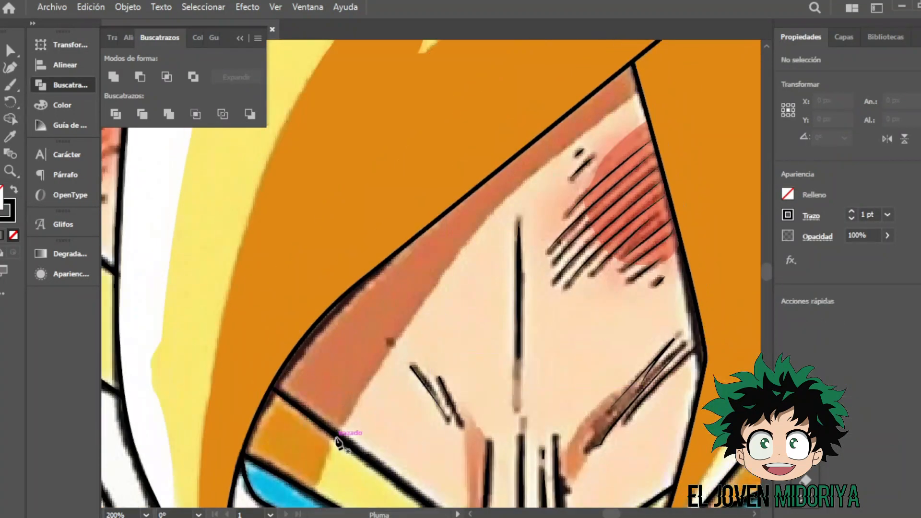
click(457, 251)
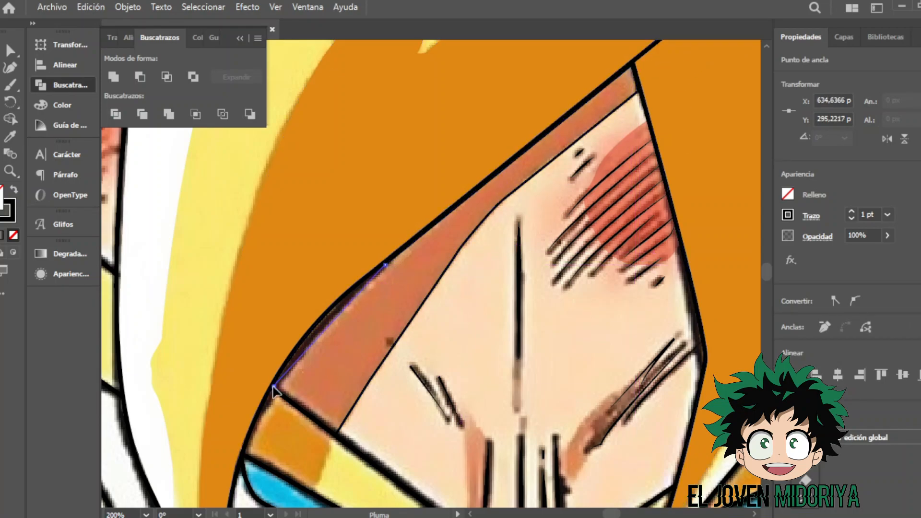
click(275, 388)
Outline the narrow shadow beside the left eyebrow's inner end with a terracotta fill and deselect it.
scroll(458, 186, down, 5)
ctrl+click(459, 186)
click(466, 180)
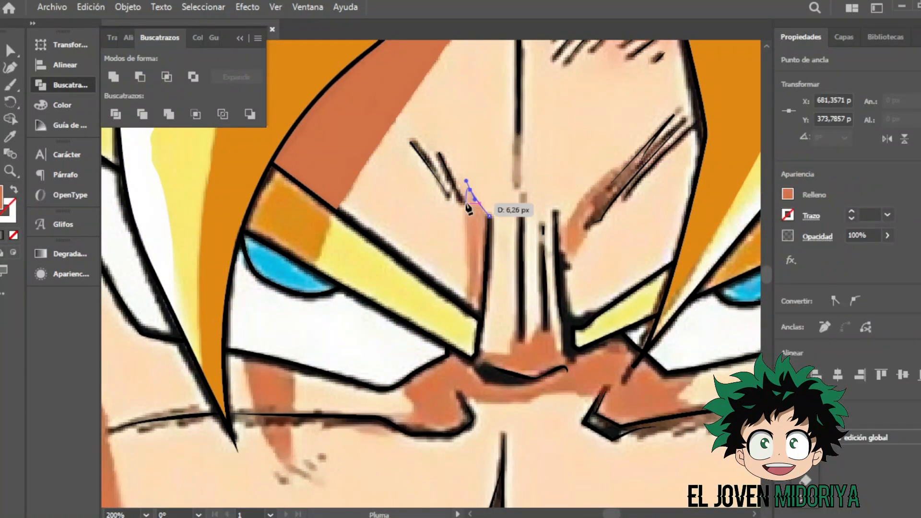
scroll(490, 216, down, 2)
click(482, 264)
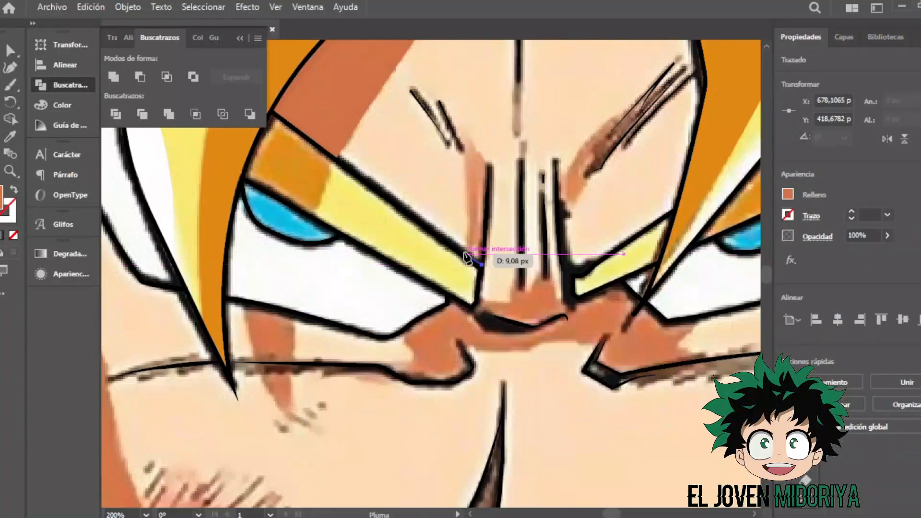
click(486, 163)
key(ctrl+shift+a)
Outline the terracotta shadow above the right eyebrow's inner end and arrange it behind the frown lines.
scroll(569, 218, up, 1)
click(590, 171)
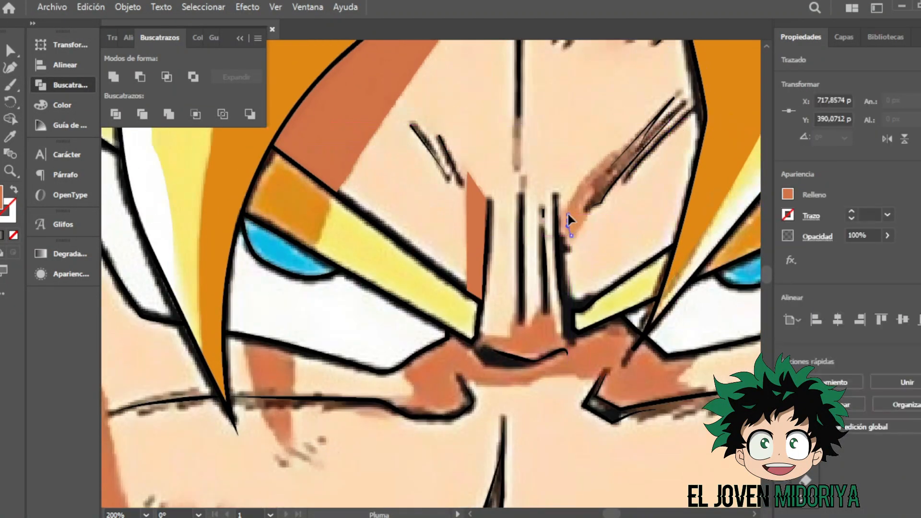
click(597, 158)
click(606, 152)
click(615, 147)
click(670, 130)
drag(602, 203, 603, 215)
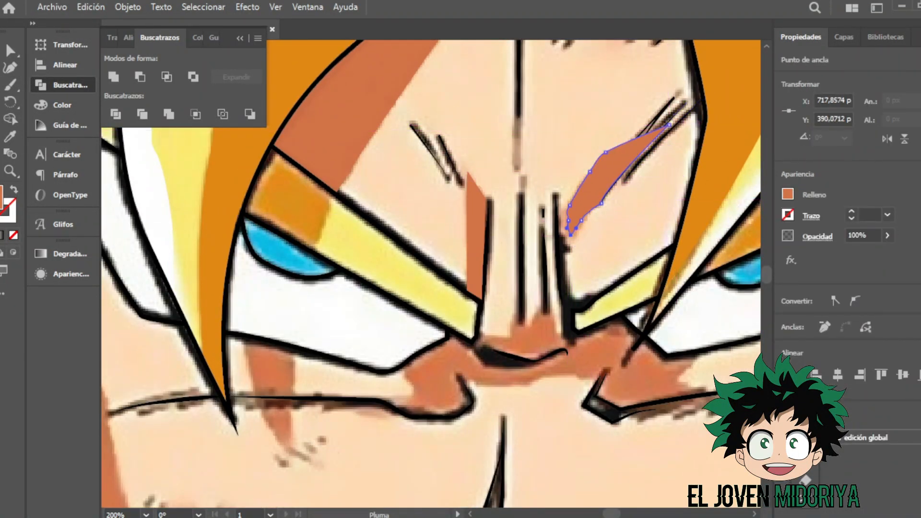
right_click(571, 120)
click(437, 493)
key(ctrl+shift+a)
Outline the curved crease on the nose bridge between the eyes and fill it with black.
scroll(355, 294, down, 2)
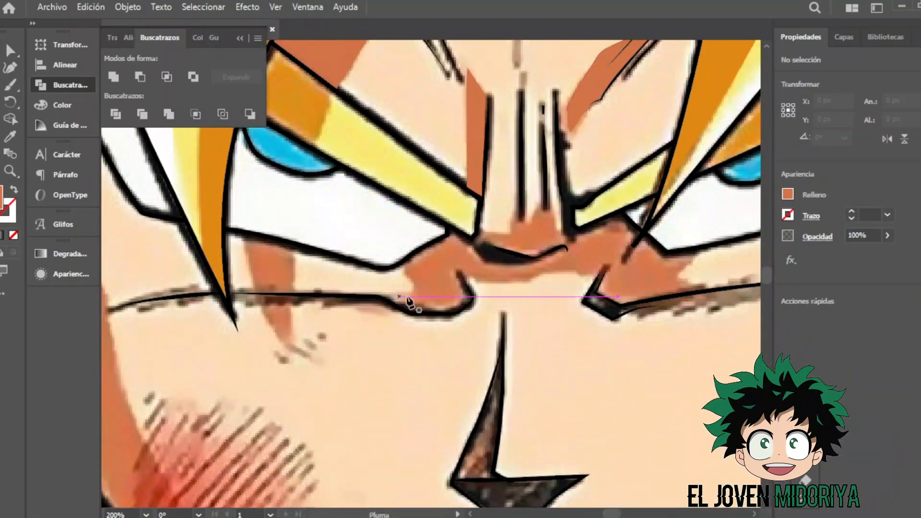
click(561, 250)
click(499, 249)
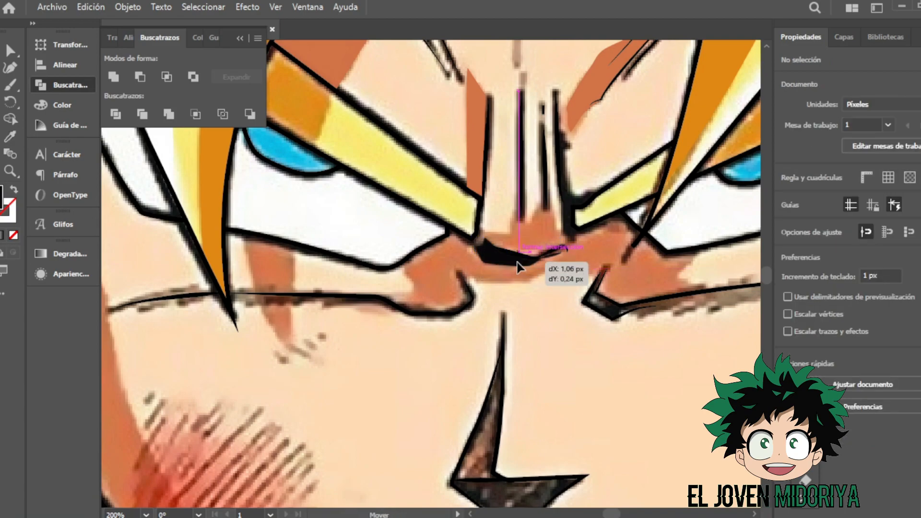
Outline the nose bridge shadow without fill, from below the left eye across to its tip under the right eye.
scroll(555, 306, down, 2)
key(p)
click(405, 194)
click(415, 217)
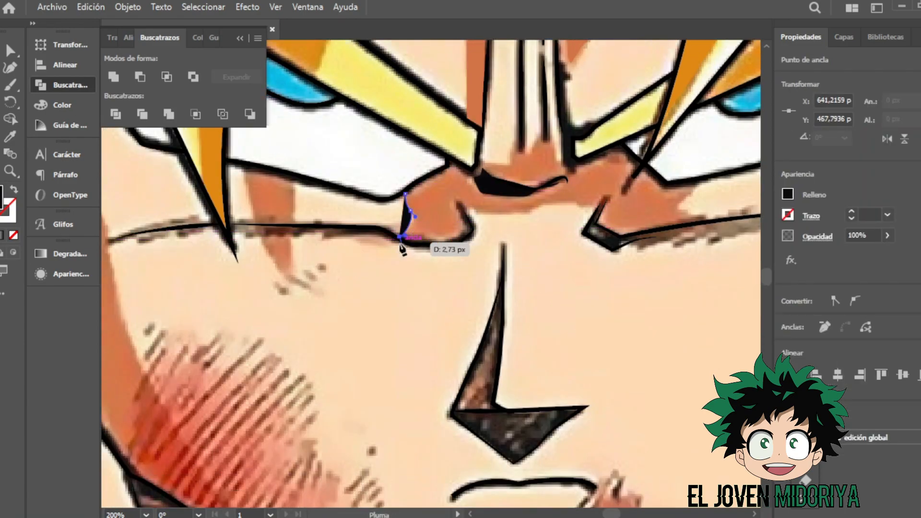
click(720, 219)
click(677, 207)
click(702, 180)
key(/)
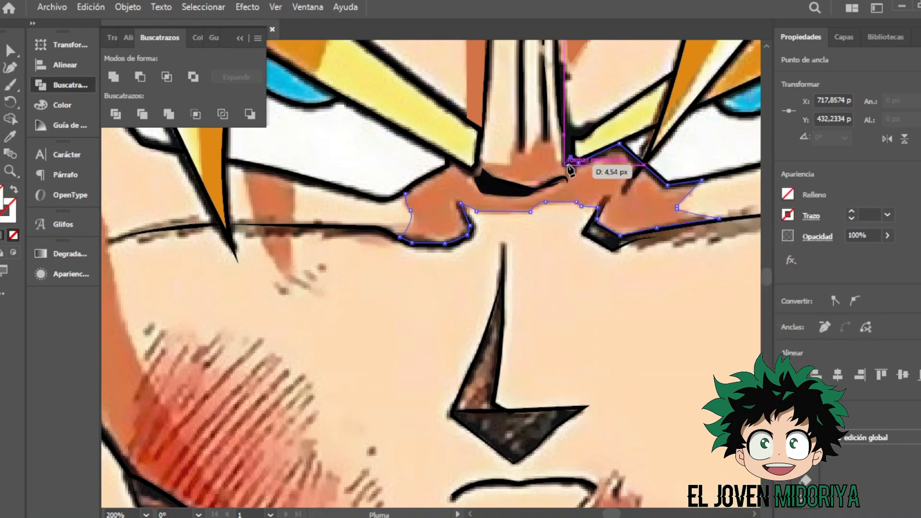
Carry the nose bridge shadow outline over the frown creases and close it below the left eye.
scroll(557, 173, up, 1)
click(556, 215)
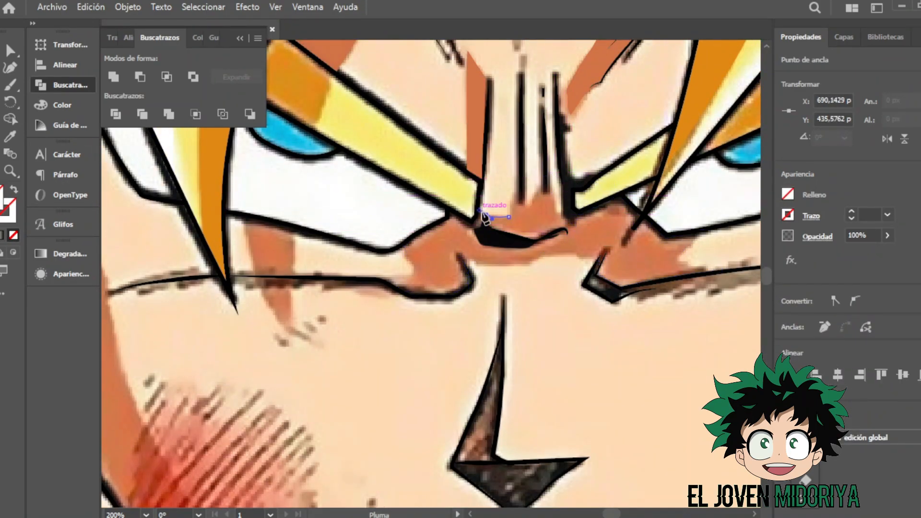
click(407, 247)
Outline the thick crease at the right eyebrow's inner end and fill it with black.
scroll(552, 158, up, 1)
click(558, 152)
click(565, 178)
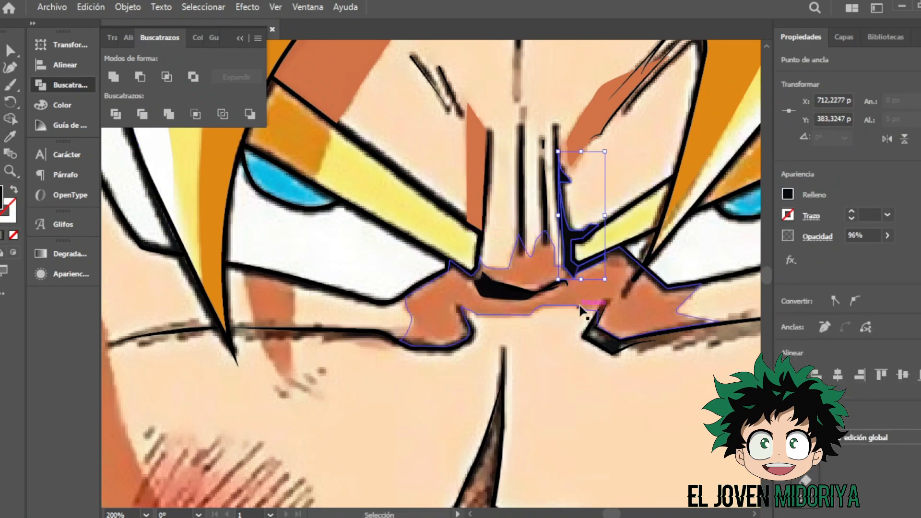
Arrange the nose bridge shadow behind the black creases, undoing the accidental move of the shape.
right_click(608, 308)
click(563, 383)
drag(559, 286, 541, 332)
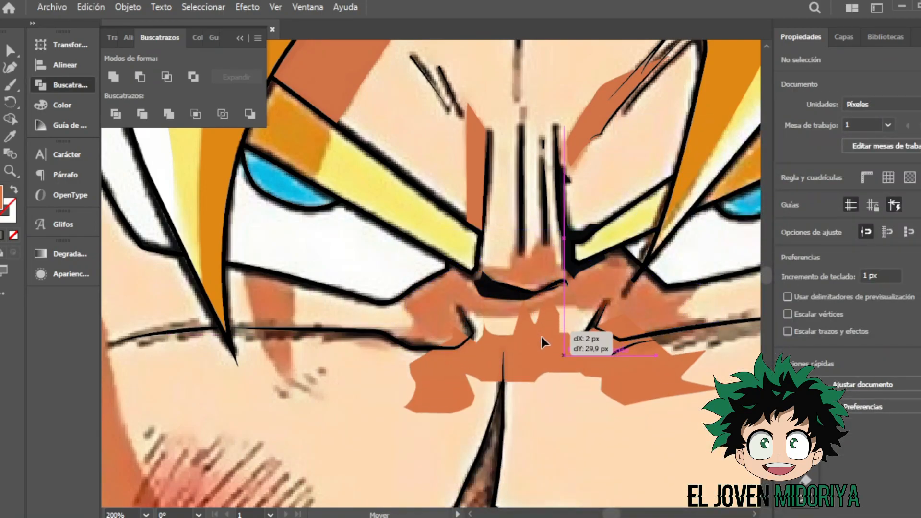
key(ctrl+z)
right_click(544, 293)
Check the face shading on the whole portrait with the colorear layer shown, and hide that layer again.
key(ctrl+minus)
key(ctrl+minus)
key(ctrl+minus)
click(844, 37)
click(800, 91)
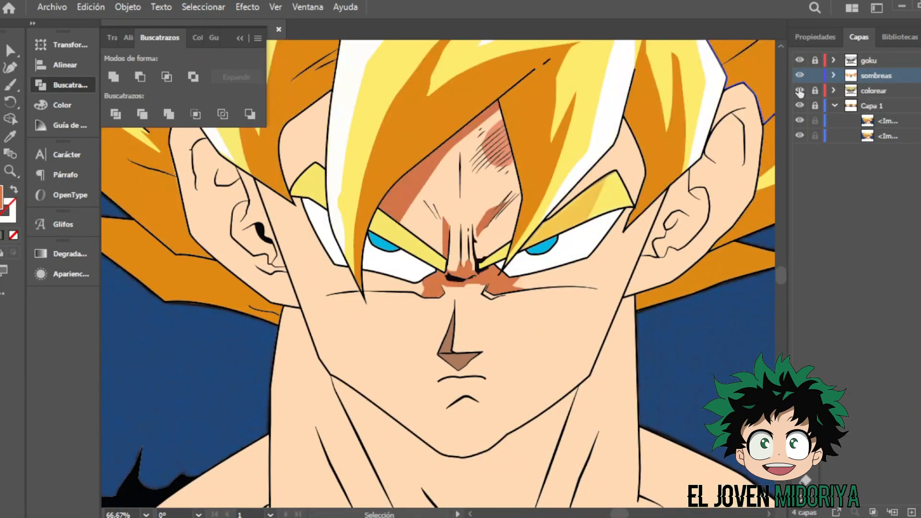
click(800, 90)
Outline the shadow on the left eyebrow's outer end and fill it with orange sampled from the hair.
key(ctrl+plus)
key(ctrl+plus)
scroll(336, 331, down, 1)
key(p)
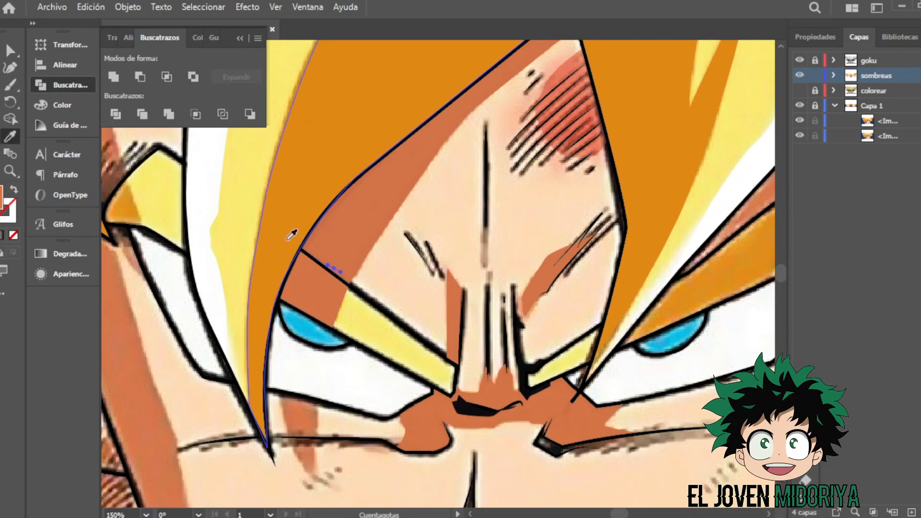
key(i)
click(284, 225)
key(v)
click(428, 210)
Outline the pointed shadow under the left eye and fill it with sampled terracotta.
scroll(384, 249, down, 4)
key(p)
click(317, 246)
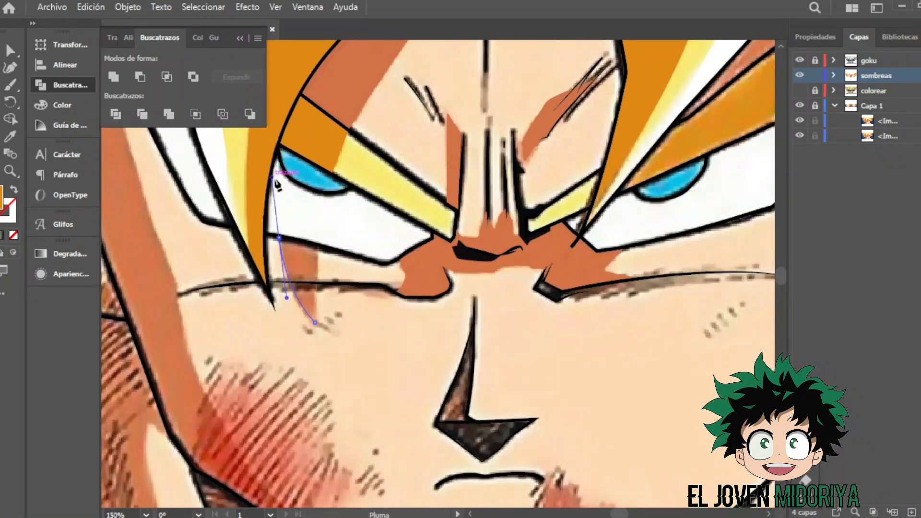
key(i)
click(135, 192)
key(v)
click(252, 286)
Set up the Pen tool with no fill and a black stroke for tracing the left cheek shadow.
scroll(557, 403, left, 8)
scroll(557, 403, up, 3)
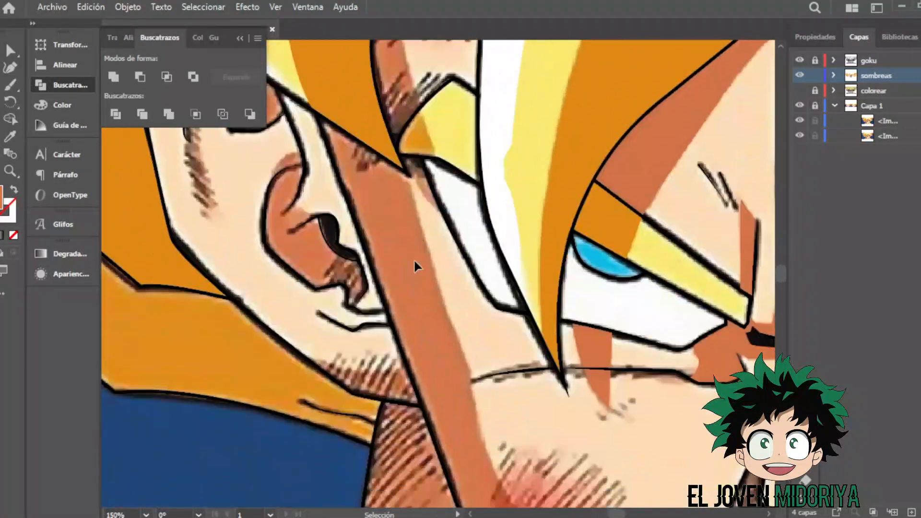
scroll(422, 261, down, 5)
scroll(432, 250, down, 1)
key(p)
click(815, 37)
click(788, 194)
click(634, 245)
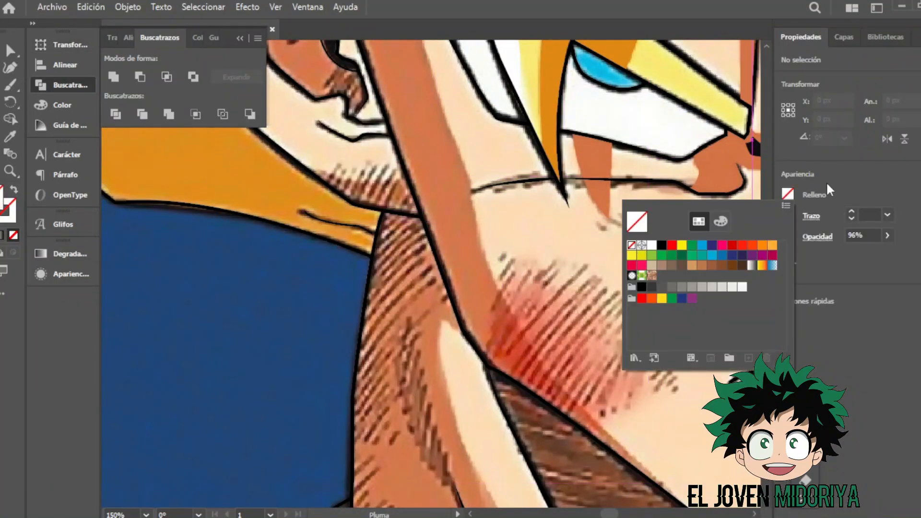
click(788, 215)
click(664, 265)
Outline the left cheek shadow from the hair beside the ear down the black jaw line.
scroll(413, 120, up, 3)
click(331, 55)
click(448, 234)
click(463, 274)
click(470, 285)
click(489, 312)
scroll(552, 336, down, 2)
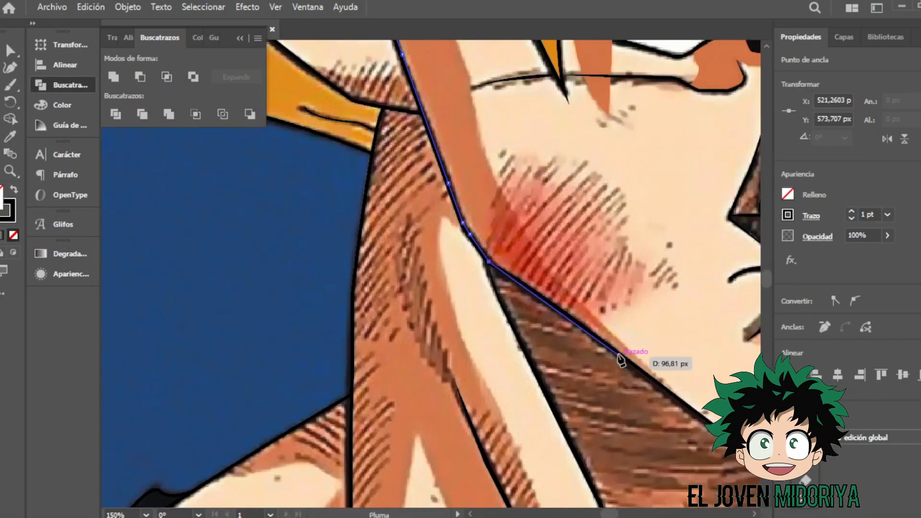
Carry the cheek shadow outline up its inner edge from the jaw and close it at the hair.
scroll(490, 217, up, 8)
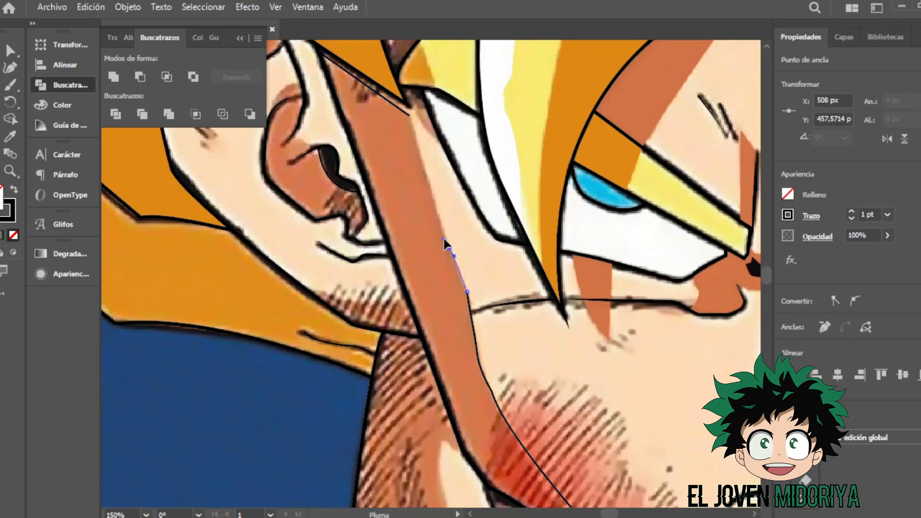
click(449, 248)
click(439, 216)
click(426, 170)
click(413, 125)
scroll(480, 264, down, 8)
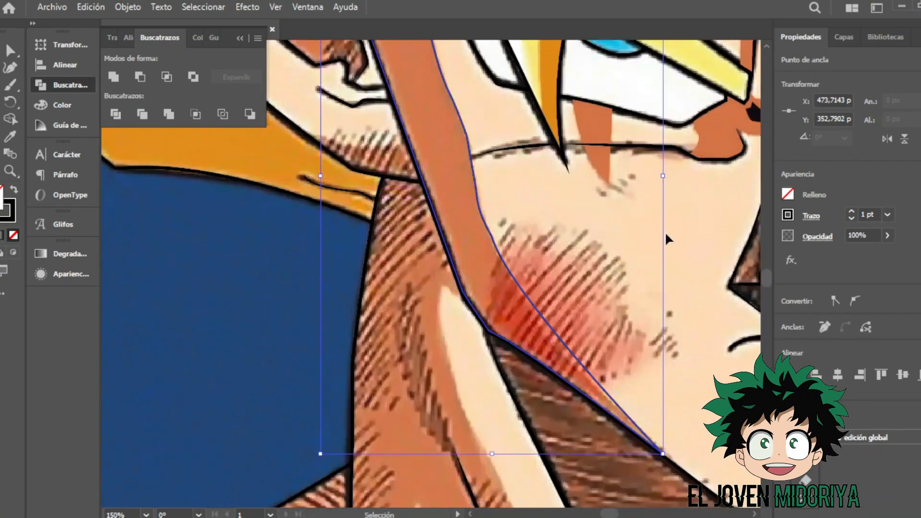
Outline the rounded blush patch on the left cheek, closing its lower edge along the jaw line.
ctrl+click(597, 229)
click(493, 279)
drag(518, 205, 547, 207)
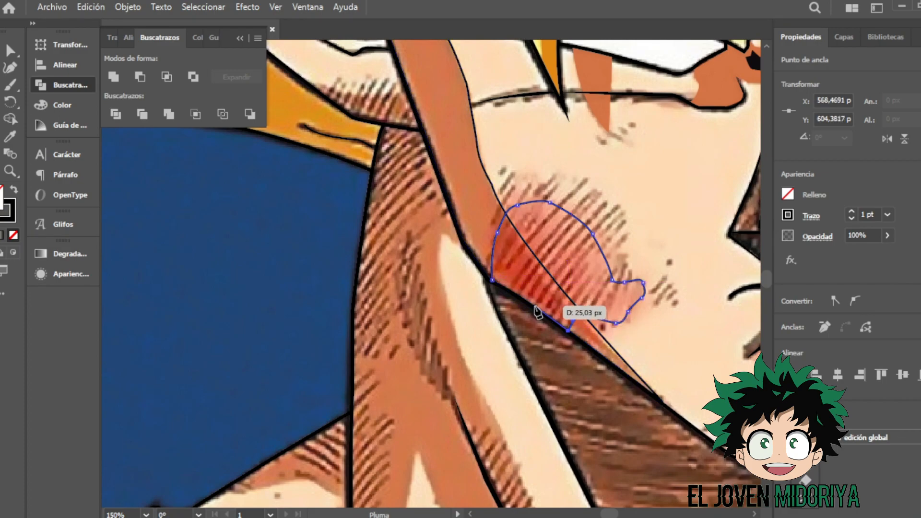
Hatch the left cheek blush with parallel diagonal black strokes at 1 pt.
key(p)
drag(503, 178, 514, 173)
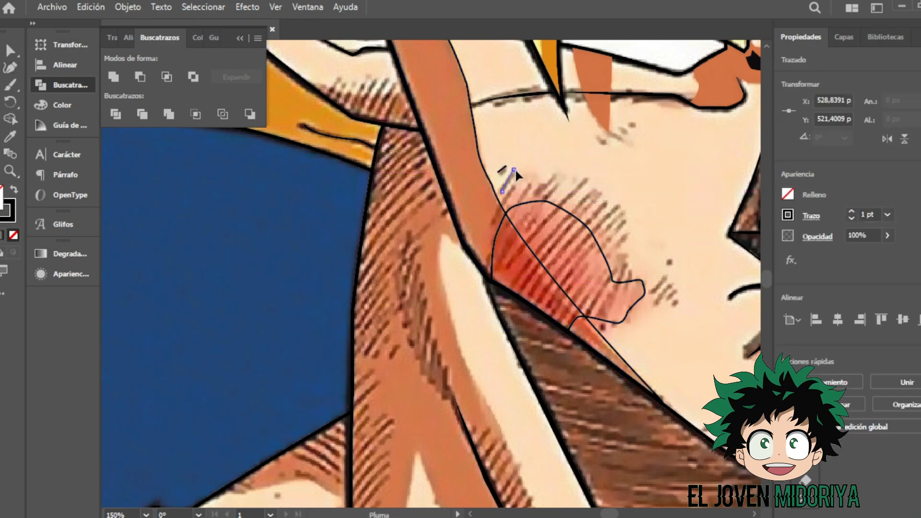
click(504, 194)
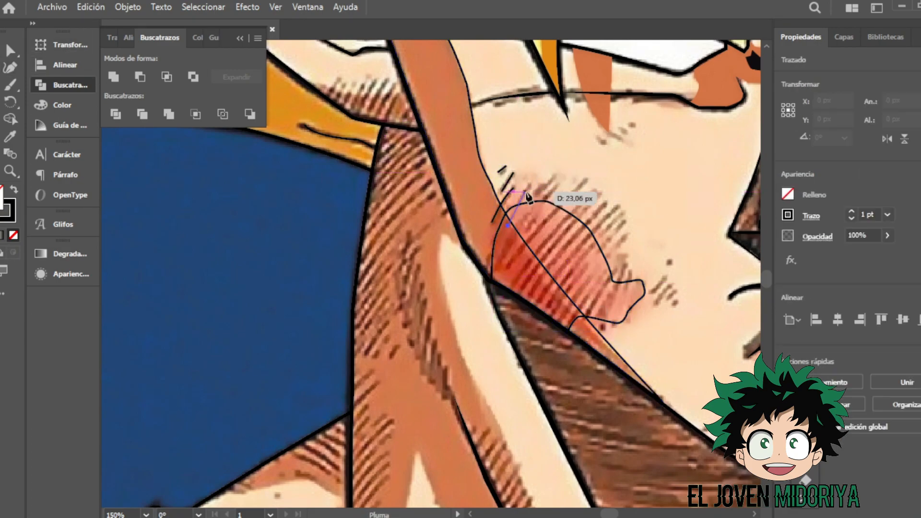
ctrl+click(557, 207)
scroll(557, 206, down, 2)
key(p)
drag(542, 168, 558, 151)
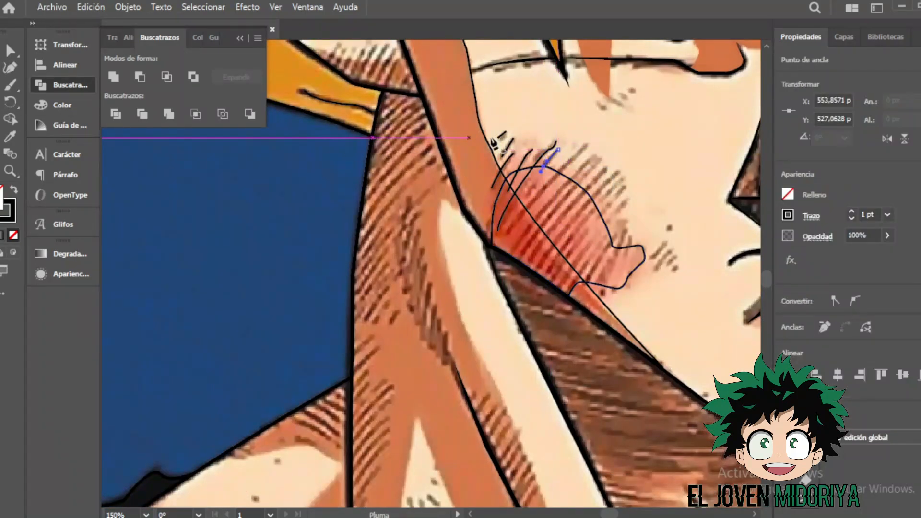
ctrl+click(525, 277)
drag(534, 269, 562, 259)
key(ctrl)
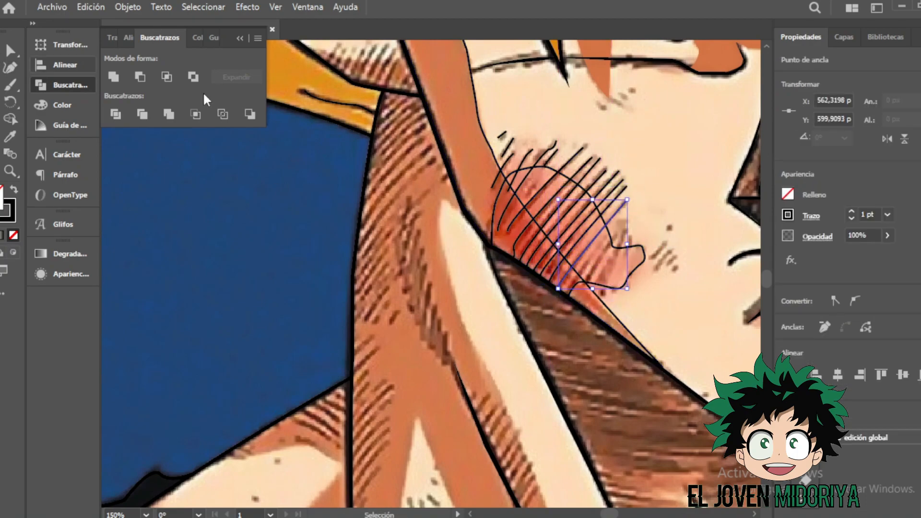
Add short hatch marks at the blush's inner edge and small marks beneath the left eye.
key(ctrl+shift+a)
drag(591, 277, 594, 288)
drag(626, 255, 678, 245)
key(ctrl)
scroll(604, 236, up, 5)
ctrl+click(614, 226)
click(618, 219)
ctrl+click(621, 222)
Give the cheek hatch strokes and the small marks under the eye a lens-shaped tapered width profile.
click(811, 216)
mouse_move(622, 233)
mouse_down()
mouse_move(605, 230)
mouse_move(629, 307)
mouse_up()
scroll(627, 272, down, 1)
click(811, 216)
click(742, 436)
click(741, 297)
click(578, 236)
drag(600, 263, 507, 367)
click(812, 216)
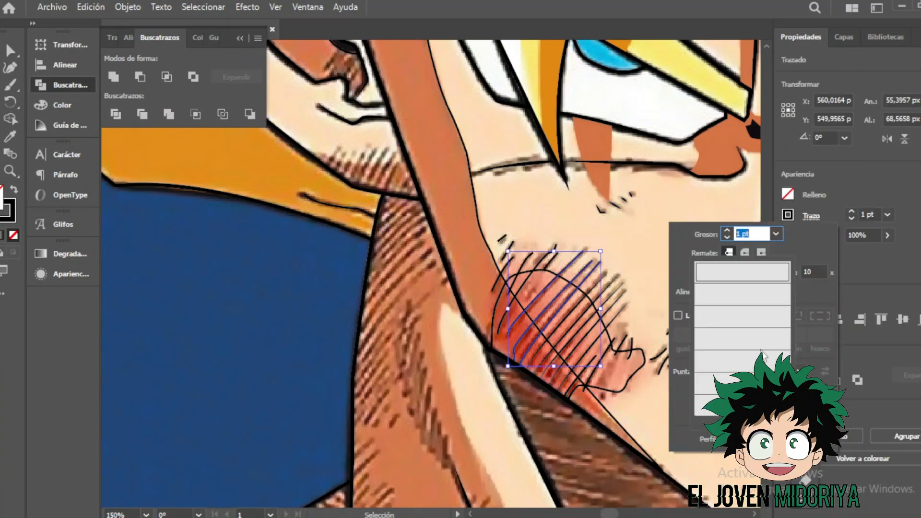
click(624, 269)
scroll(624, 269, down, 1)
click(662, 312)
click(615, 316)
click(812, 216)
click(624, 144)
Fill the left cheek blush patch with red sampled from the artwork.
scroll(528, 288, up, 3)
click(552, 408)
click(10, 136)
key(v)
scroll(686, 393, right, 3)
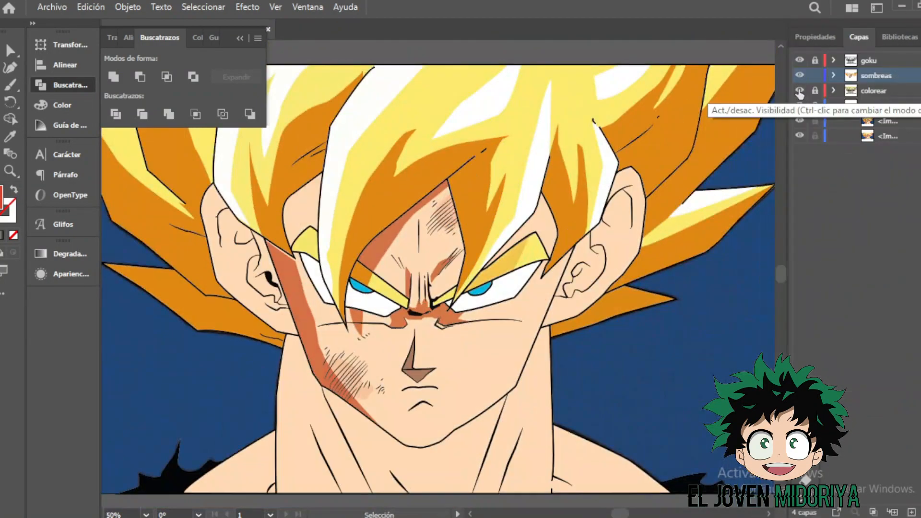
Arrange the red cheek blush patch behind its hatch strokes.
click(670, 132)
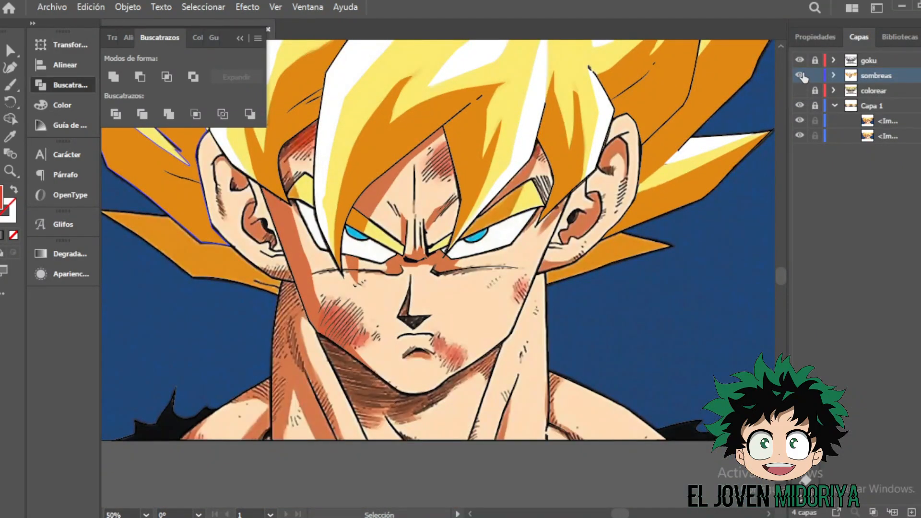
key(ctrl+plus)
key(ctrl+plus)
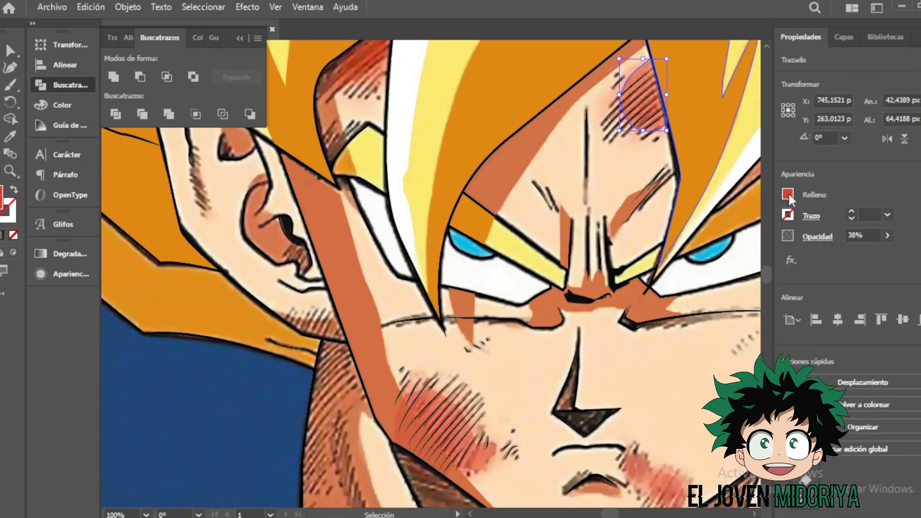
right_click(480, 455)
mouse_move(528, 366)
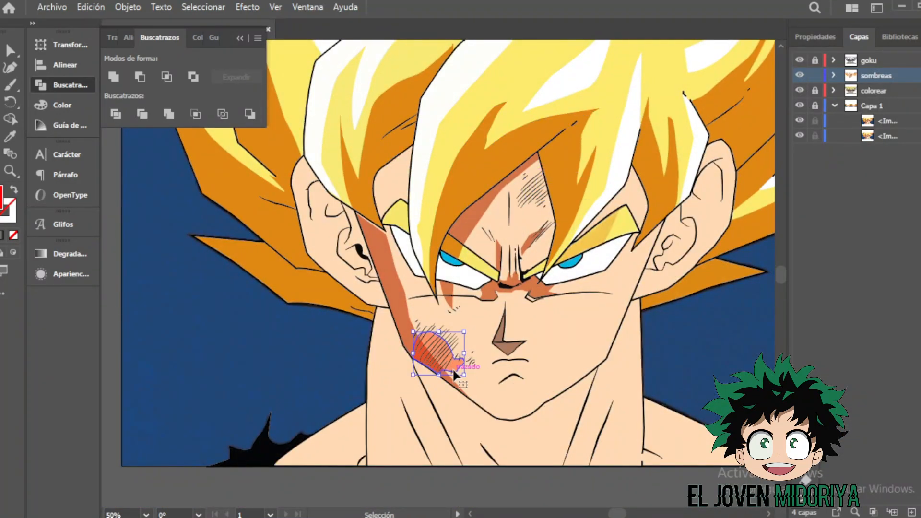
Hide the colorear layer and arrange the red forehead blush patch behind its hatch lines.
click(799, 90)
key(ctrl+plus)
key(ctrl+plus)
key(ctrl+plus)
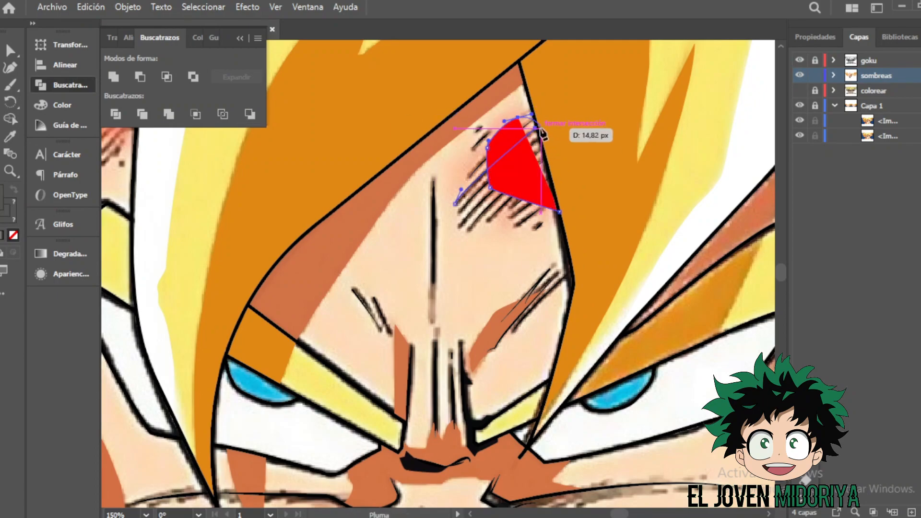
right_click(514, 139)
click(715, 472)
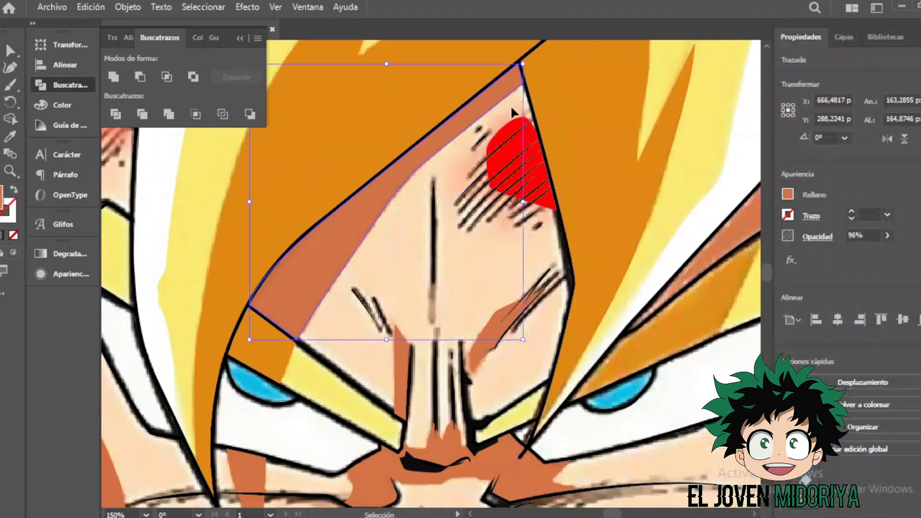
scroll(456, 221, down, 3)
click(457, 221)
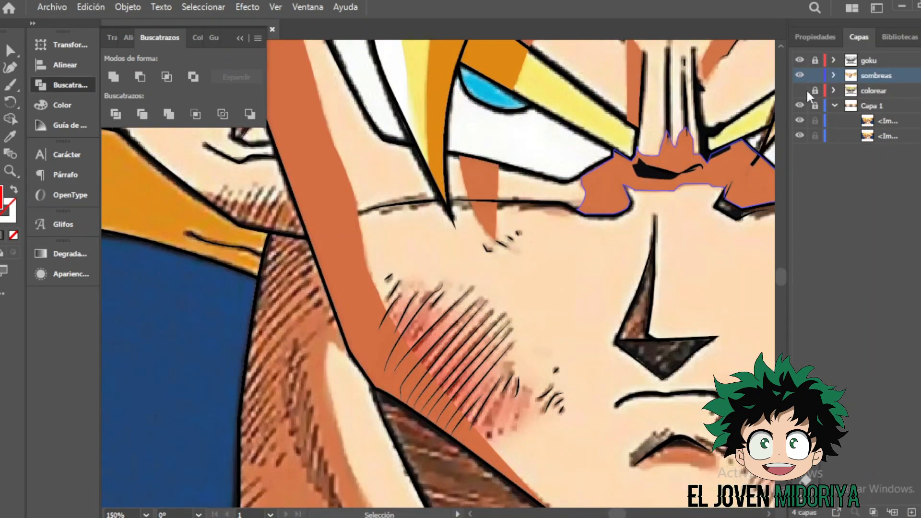
click(802, 76)
scroll(525, 186, up, 8)
key(p)
click(369, 398)
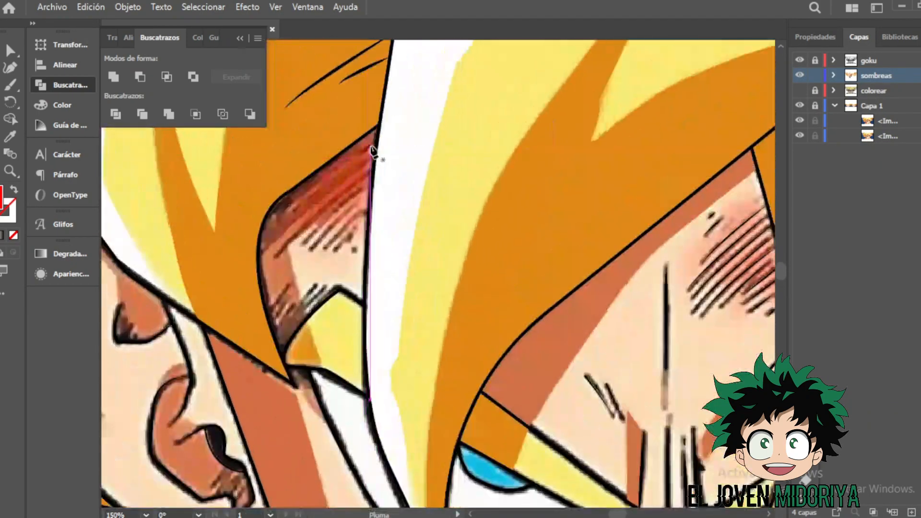
key(Escape)
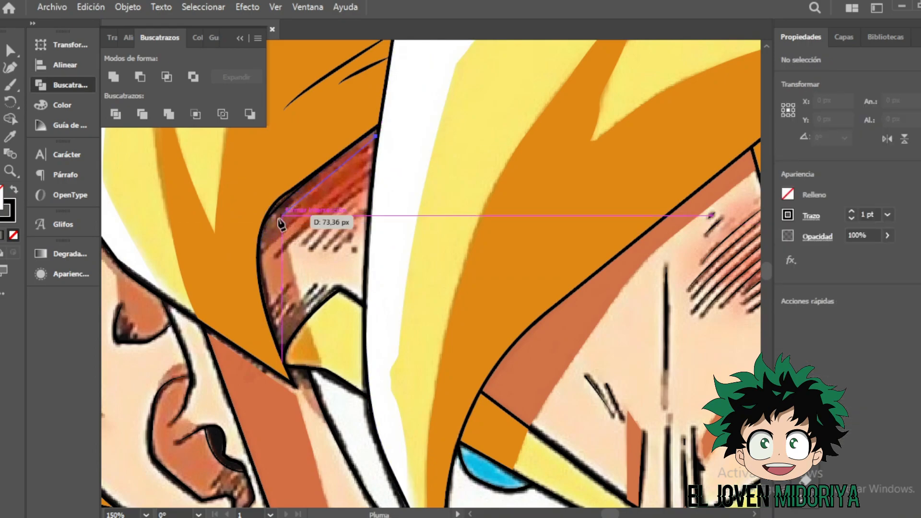
Hatch the shaded skin above the left eyebrow, between the hair locks, with black 1 pt strokes.
click(374, 156)
click(260, 252)
key(Escape)
click(307, 241)
click(361, 189)
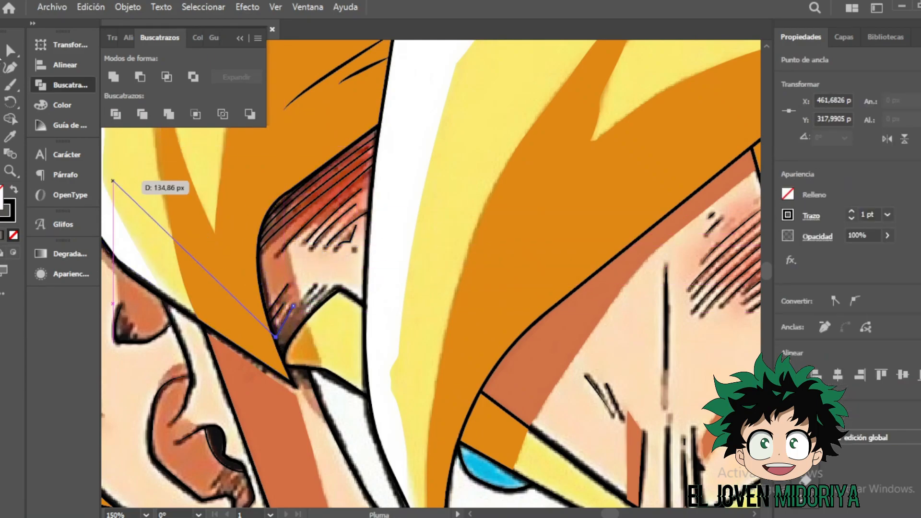
ctrl+click(312, 305)
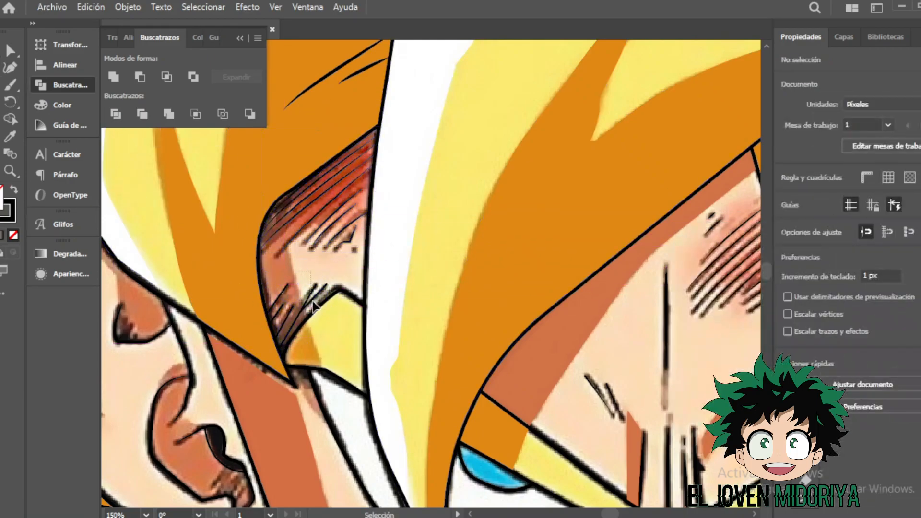
click(312, 331)
Draw short diagonal hatch strokes along the inner ridge of the left ear.
scroll(319, 158, down, 3)
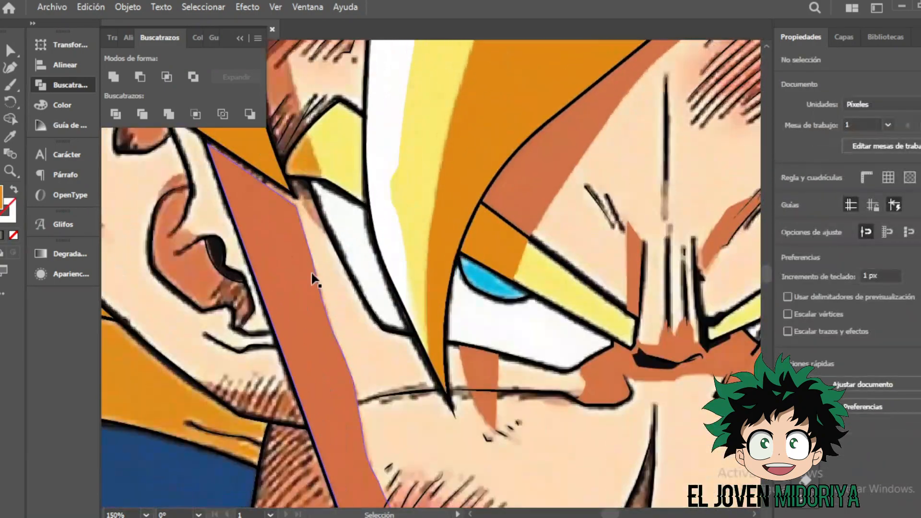
scroll(319, 158, left, 6)
key(p)
click(390, 386)
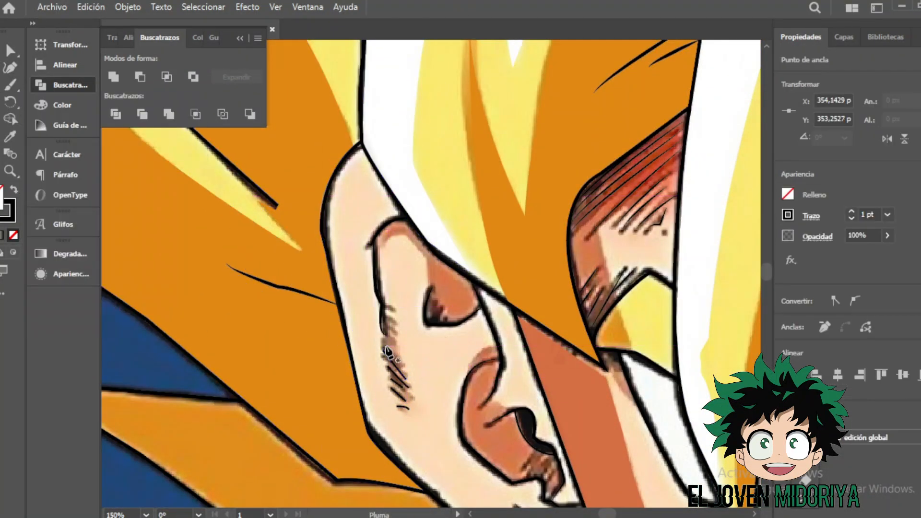
Set the ear ridge hatch strokes to 2 pt with a lens-shaped tapered width profile.
key(v)
click(812, 216)
drag(375, 341, 415, 412)
click(811, 216)
click(749, 439)
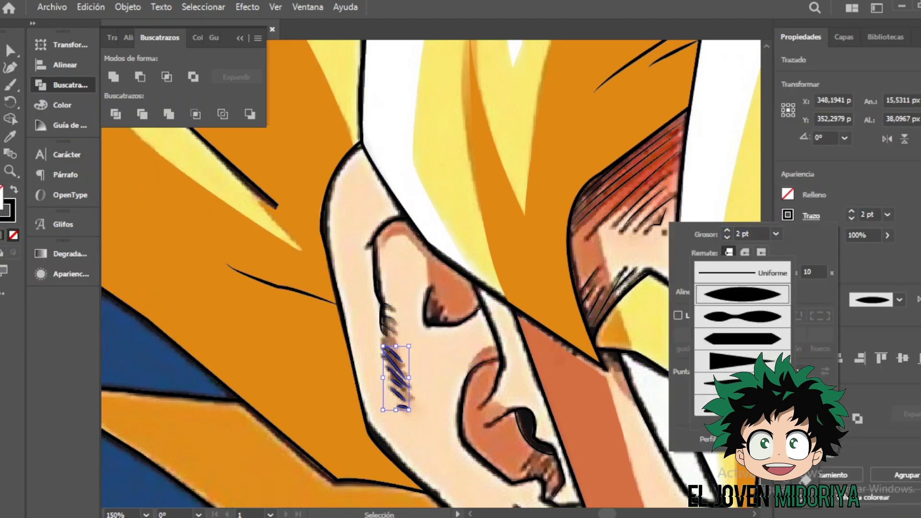
click(319, 96)
Add hatch strokes and a solid black crease in the shaded inner part of the left ear.
scroll(319, 96, up, 5)
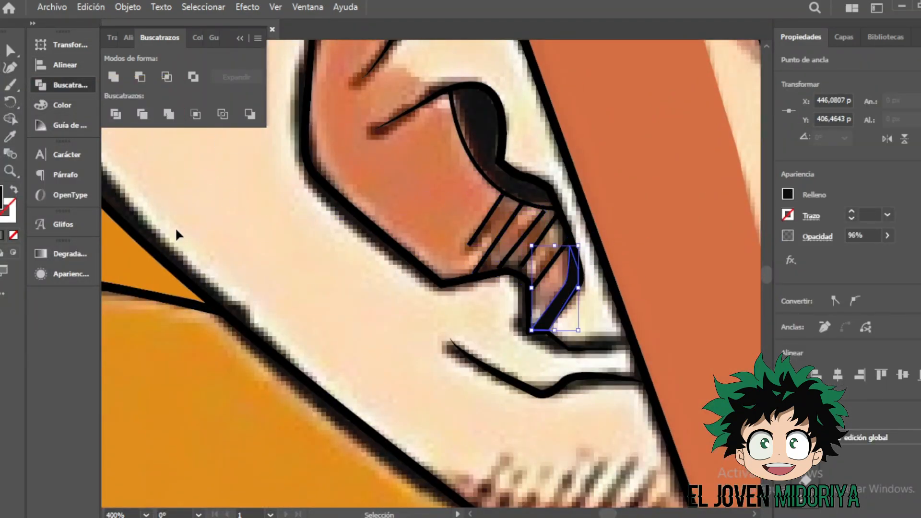
ctrl+click(542, 217)
click(811, 216)
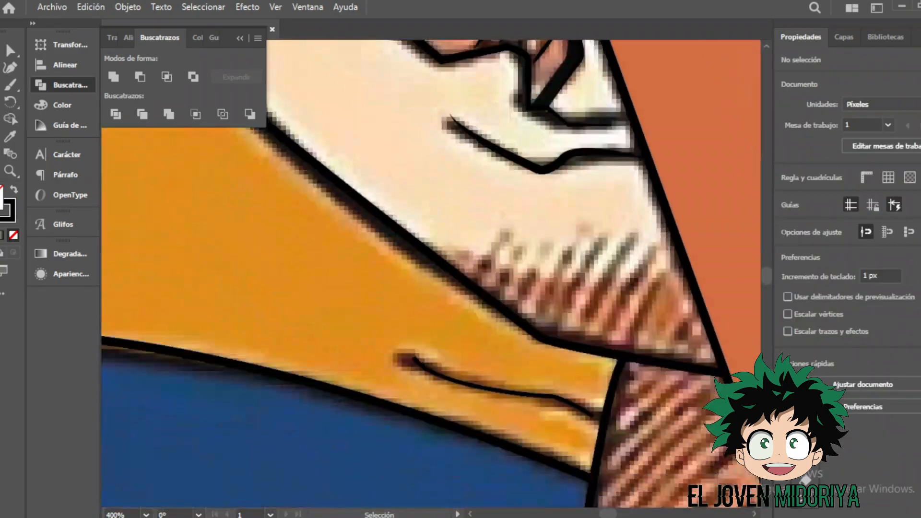
Hatch the left earlobe with parallel black strokes rising from its lower edge toward the jaw.
click(494, 297)
click(522, 248)
click(572, 248)
click(533, 331)
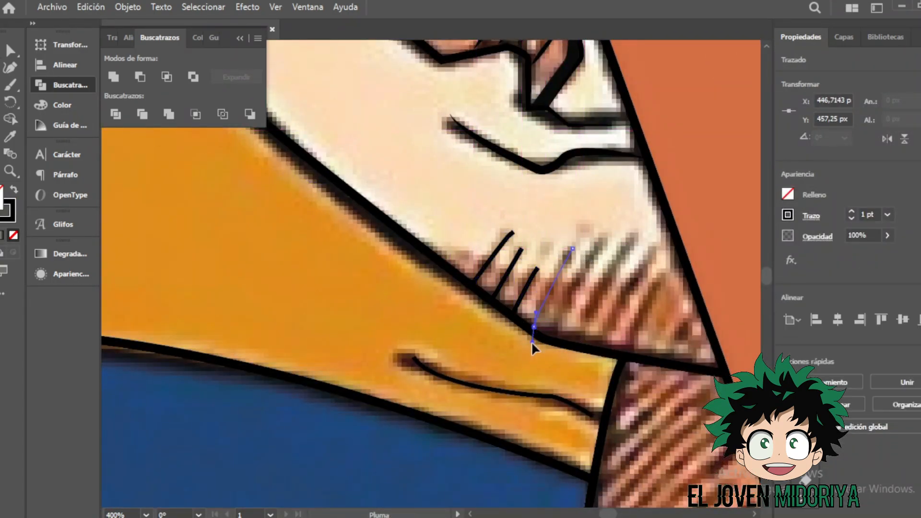
click(602, 240)
click(552, 336)
click(636, 233)
click(575, 341)
click(654, 248)
click(597, 347)
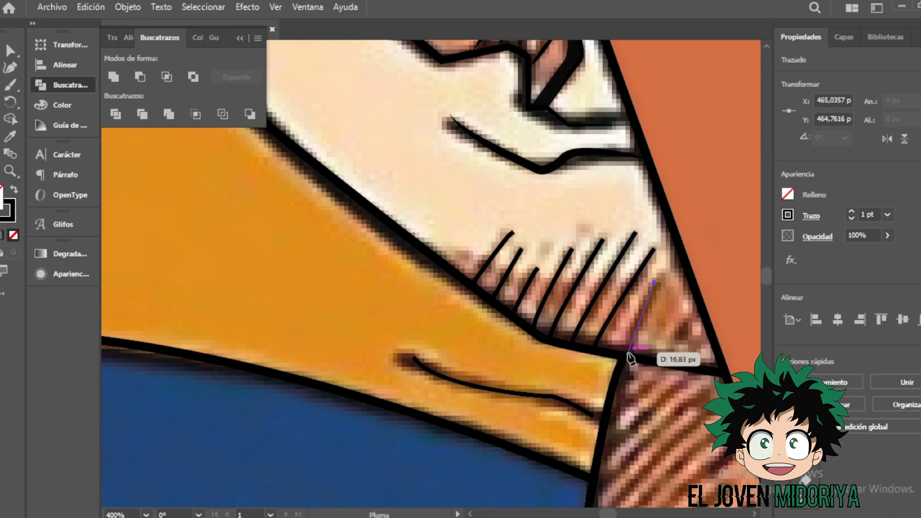
click(655, 282)
click(630, 352)
click(665, 309)
click(647, 353)
click(687, 320)
click(671, 360)
Apply a tapered width profile to the earlobe hatch strokes.
drag(461, 226, 696, 367)
click(811, 216)
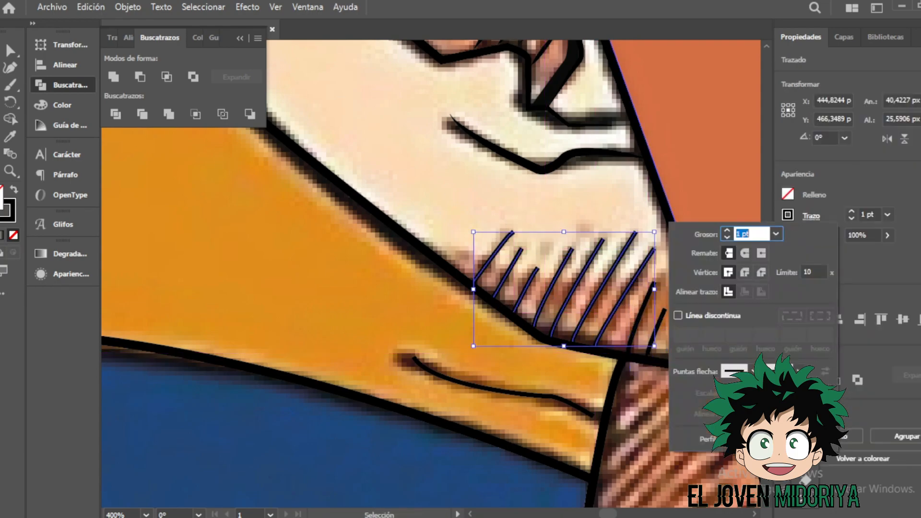
click(578, 206)
Outline the lower neck shadow around the pointed highlight and along the dark neck crease.
key(p)
scroll(623, 192, down, 6)
key(ctrl+minus)
key(ctrl+minus)
key(ctrl+minus)
right_click(576, 204)
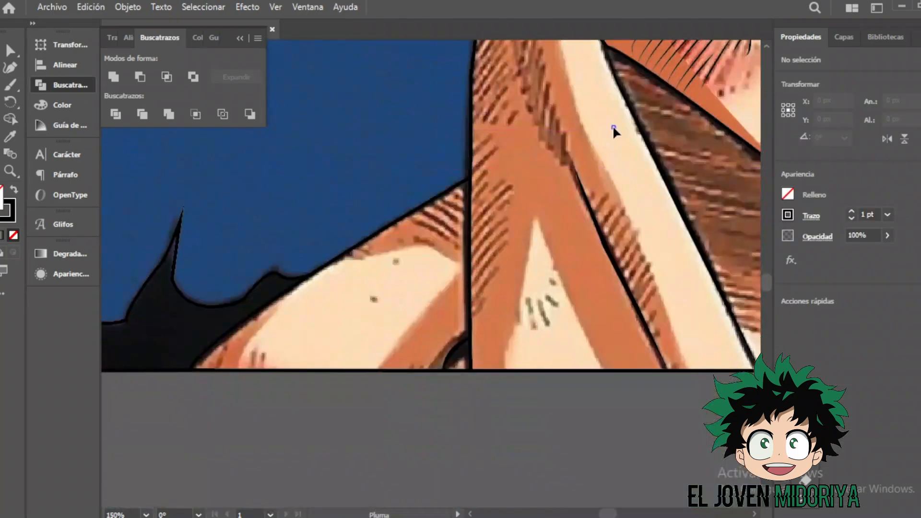
key(Escape)
drag(503, 370, 518, 321)
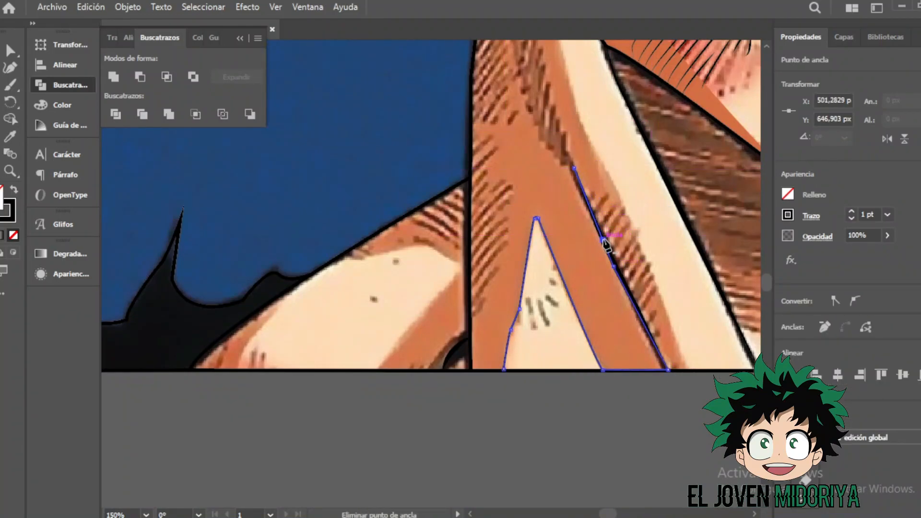
click(620, 269)
key(ctrl+plus)
key(ctrl+plus)
key(Left)
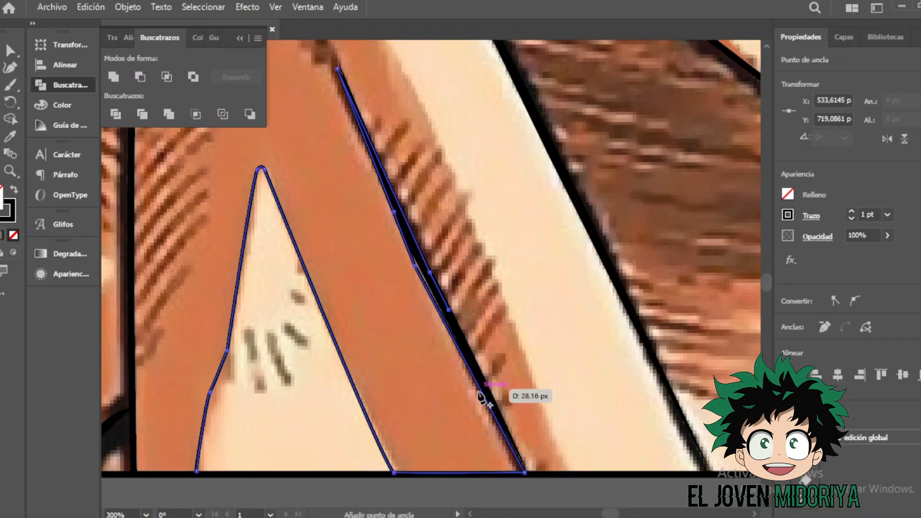
Carry the neck shadow outline around the long highlight, up the jaw to the earlobe and down the neck's outer edge.
scroll(486, 267, up, 10)
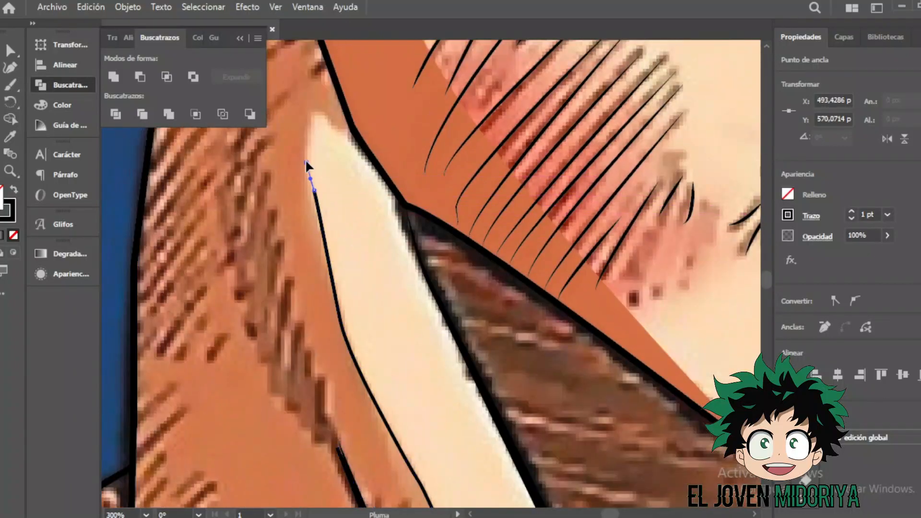
click(350, 136)
scroll(207, 140, up, 10)
click(207, 139)
scroll(158, 258, down, 12)
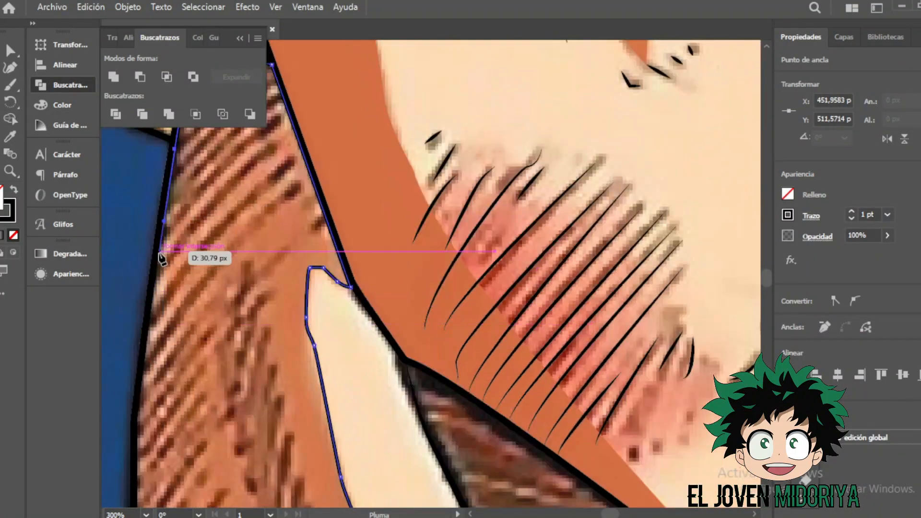
click(140, 204)
click(137, 232)
scroll(139, 351, down, 12)
Draw the short hatch marks inside the pointed highlight at the base of the neck.
scroll(138, 422, up, 3)
click(248, 379)
click(253, 411)
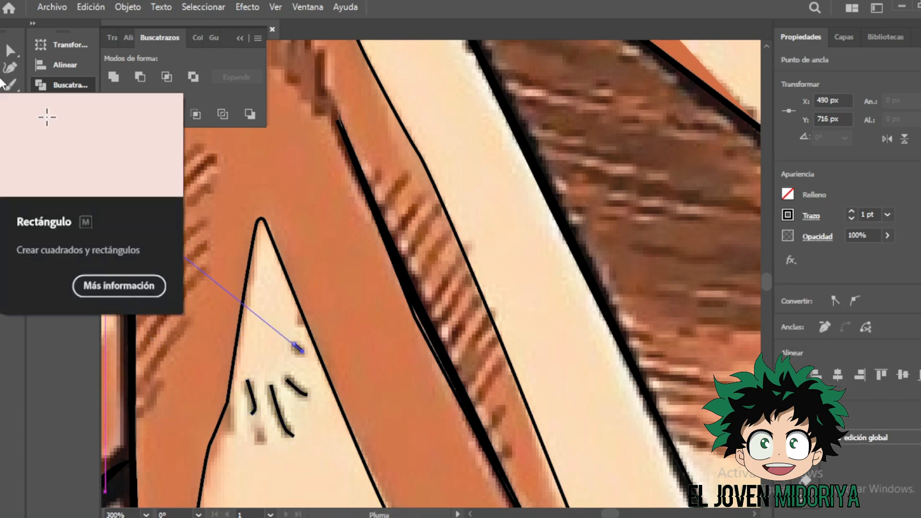
Draw long diagonal hatch strokes across the top of the neck, just below the earlobe, following the reference.
scroll(203, 218, up, 10)
scroll(203, 218, up, 2)
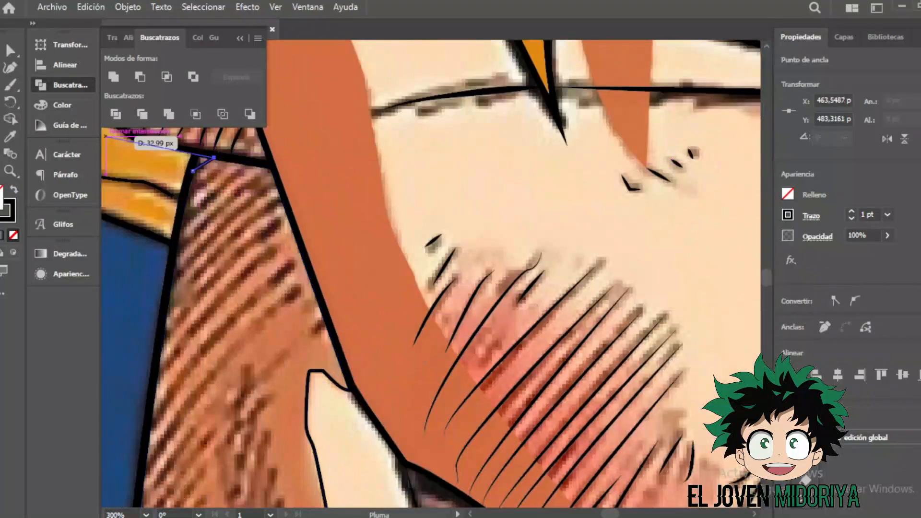
click(175, 253)
click(272, 168)
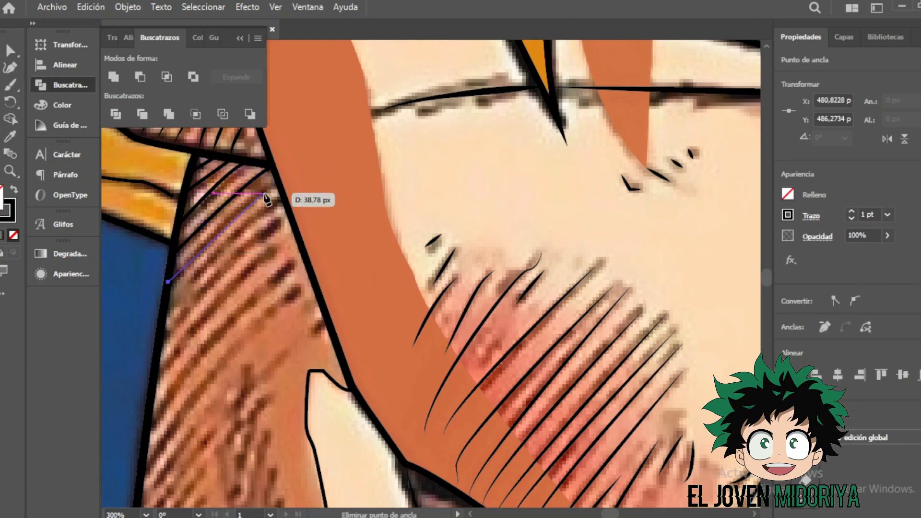
drag(283, 198, 302, 199)
drag(165, 341, 1, 42)
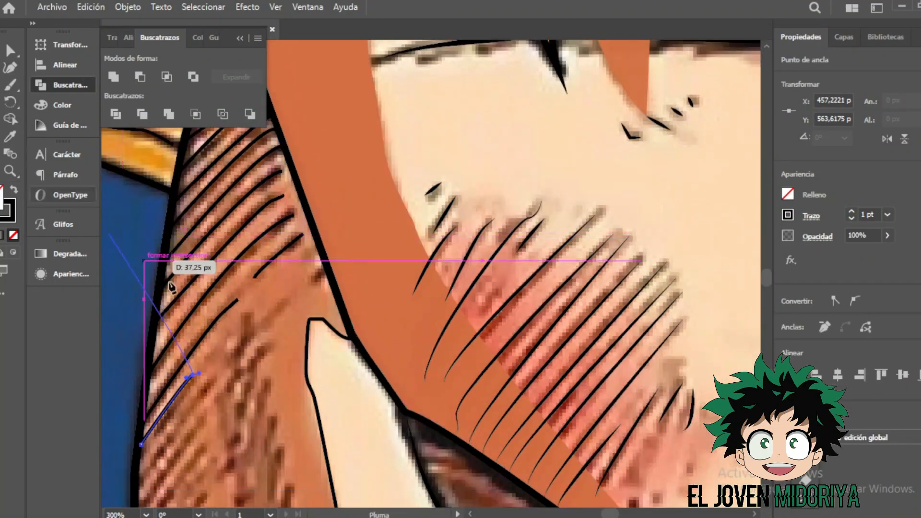
Continue the diagonal hatch strokes down the middle of the neck's outer edge, finishing with short marks.
scroll(130, 307, down, 3)
click(140, 272)
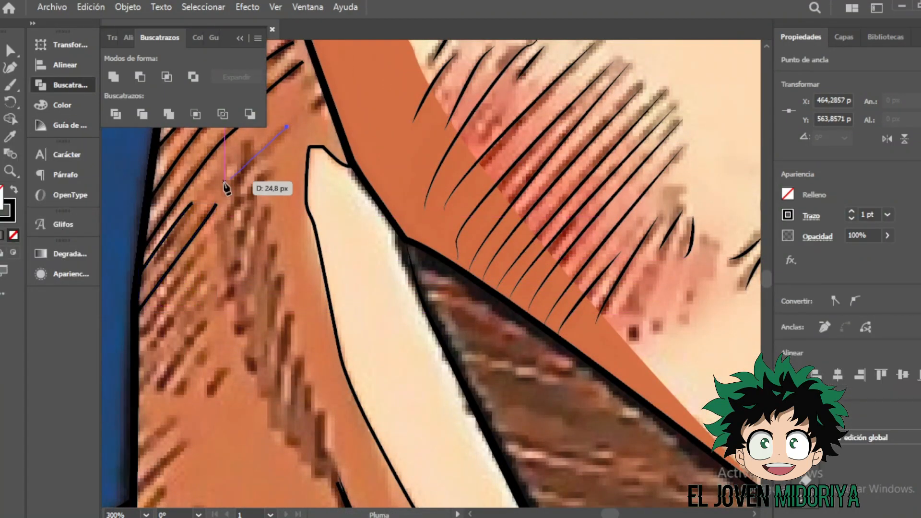
drag(253, 173, 329, 175)
scroll(141, 377, up, 1)
scroll(99, 125, down, 2)
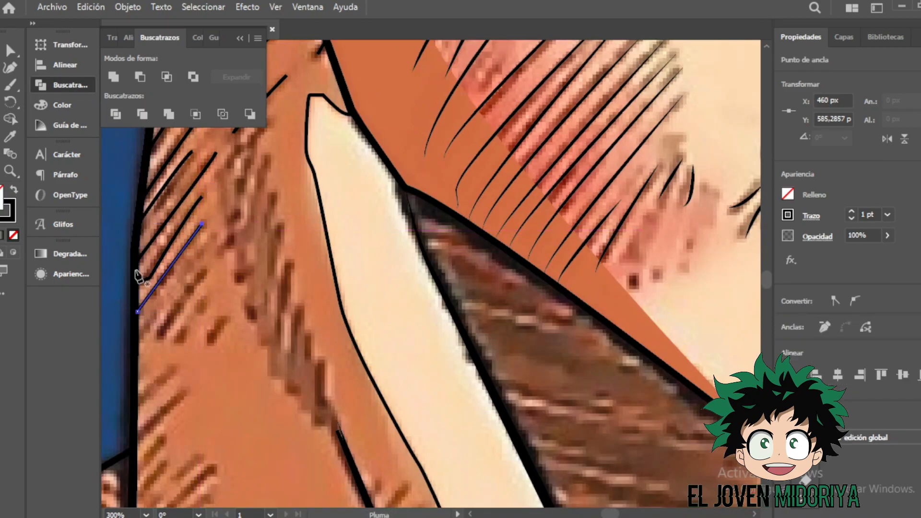
scroll(162, 342, down, 1)
drag(184, 281, 189, 283)
scroll(211, 240, down, 2)
drag(211, 201, 228, 180)
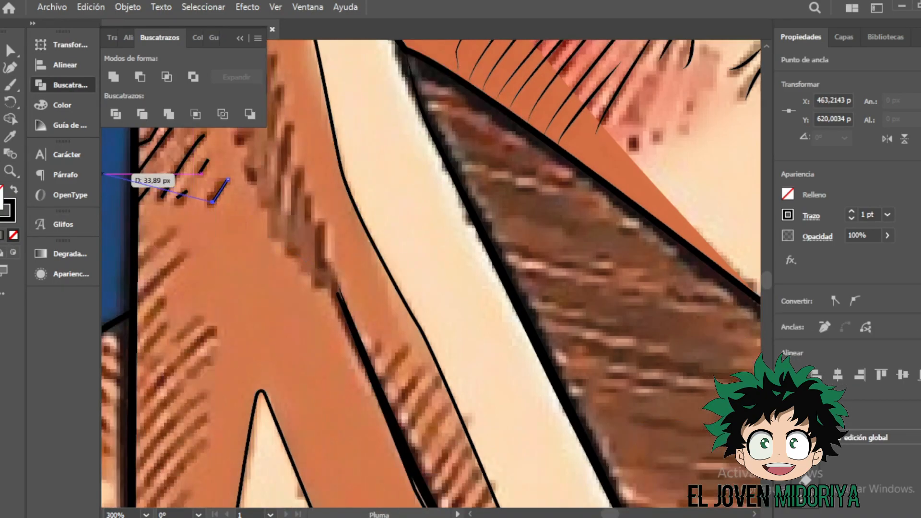
Draw the diagonal hatch strokes along the lower outer edge of the neck, beside the pointed highlight.
scroll(192, 240, down, 2)
click(135, 239)
drag(166, 196, 168, 202)
drag(165, 234, 166, 235)
click(213, 223)
drag(138, 288, 106, 231)
scroll(144, 336, down, 2)
click(209, 272)
drag(136, 399, 136, 400)
scroll(144, 364, down, 2)
click(163, 331)
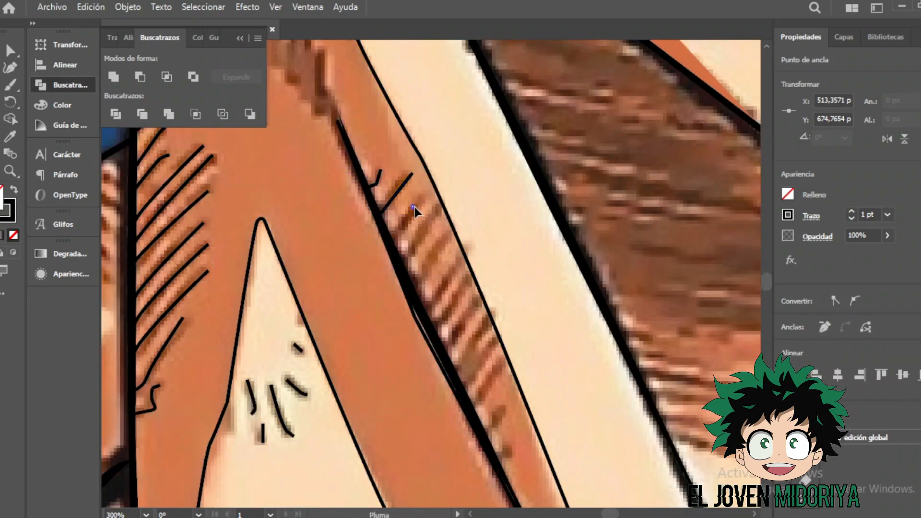
Hatch the strip between the dark neck crease and the long highlight with short diagonal strokes.
drag(405, 245, 406, 273)
scroll(432, 269, down, 2)
click(461, 248)
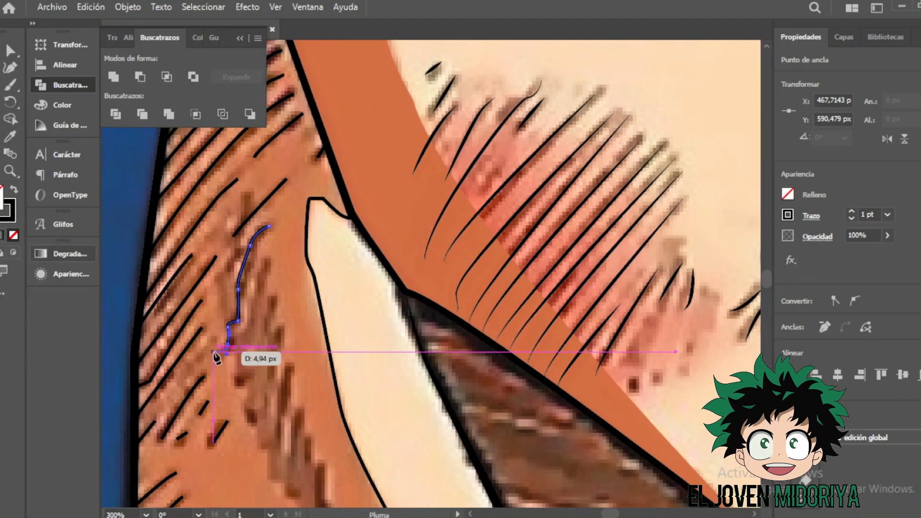
Draw steep hatch strokes with hooked ends down the neck shadow towards the upper tip of the dark crease.
click(197, 346)
scroll(200, 353, down, 1)
click(267, 226)
scroll(432, 274, down, 3)
click(260, 322)
click(276, 212)
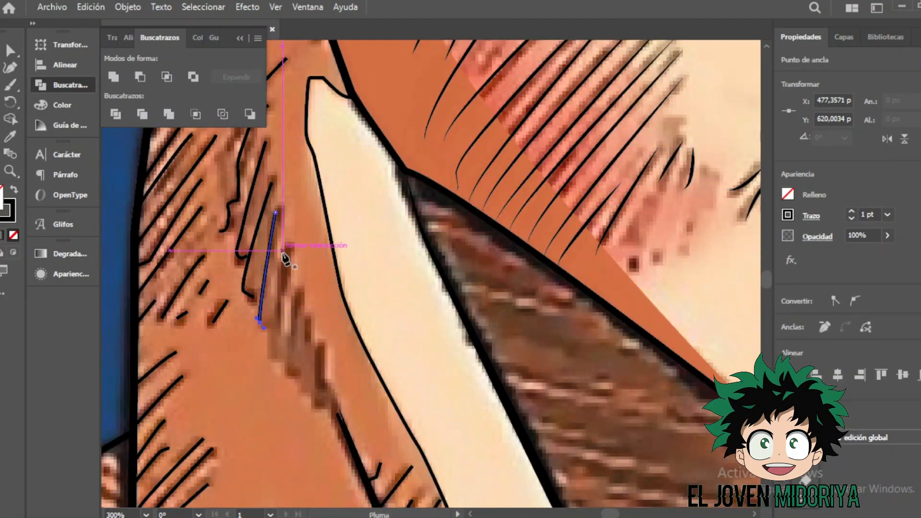
scroll(297, 378, down, 1)
click(308, 285)
click(308, 355)
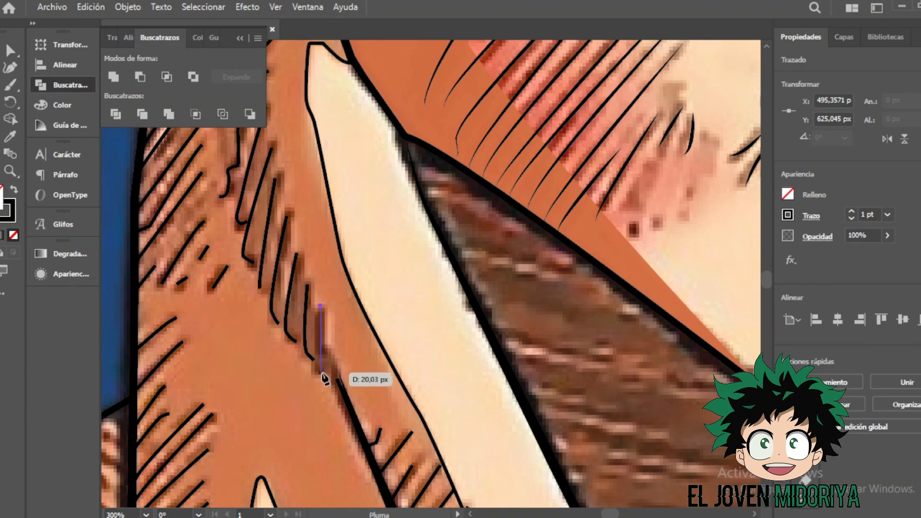
Apply a tapered width profile to the diagonal hatch strokes at the top of the neck.
ctrl+click(150, 163)
scroll(223, 175, up, 10)
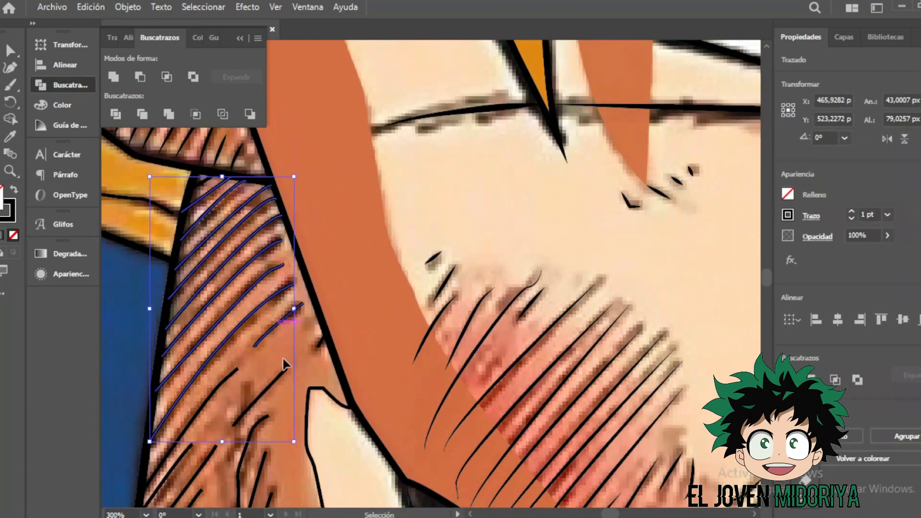
ctrl+click(200, 194)
click(811, 216)
ctrl+click(222, 202)
ctrl+click(222, 202)
click(811, 216)
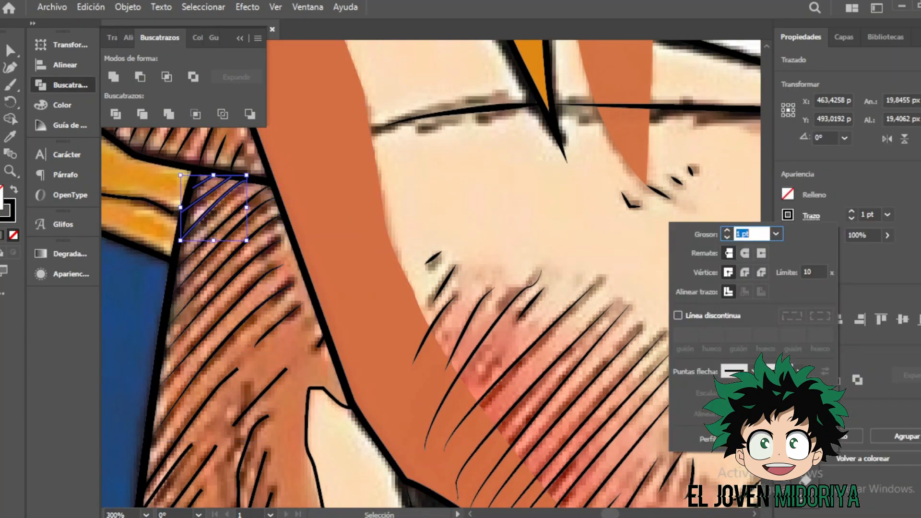
ctrl+click(284, 253)
Apply a tapered width profile to the steep hatch strokes leading down to the dark neck crease.
scroll(284, 253, down, 6)
scroll(283, 252, up, 1)
drag(259, 126, 321, 182)
ctrl+click(304, 417)
scroll(304, 418, down, 3)
ctrl+click(308, 331)
scroll(256, 329, down, 2)
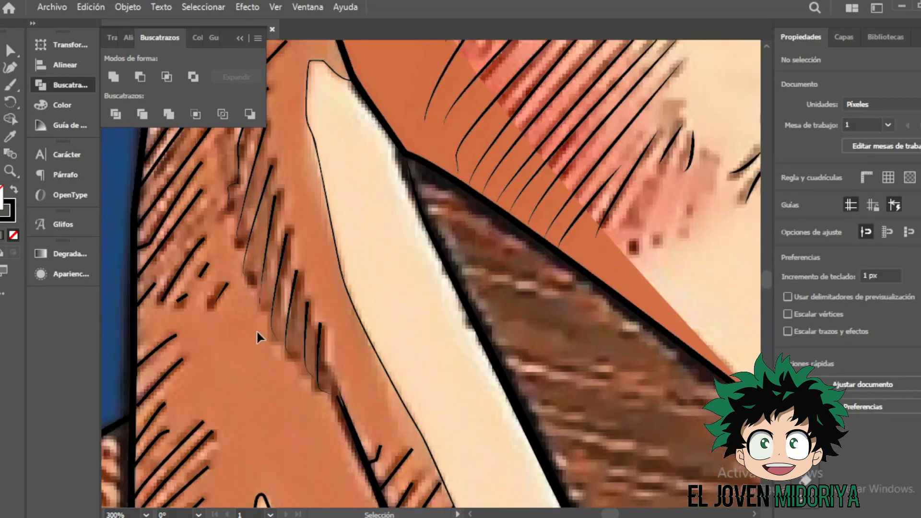
Taper the hatch strokes along the middle of the neck's outer edge with a width profile.
scroll(256, 330, up, 5)
drag(226, 154, 269, 202)
ctrl+click(170, 307)
scroll(171, 307, down, 1)
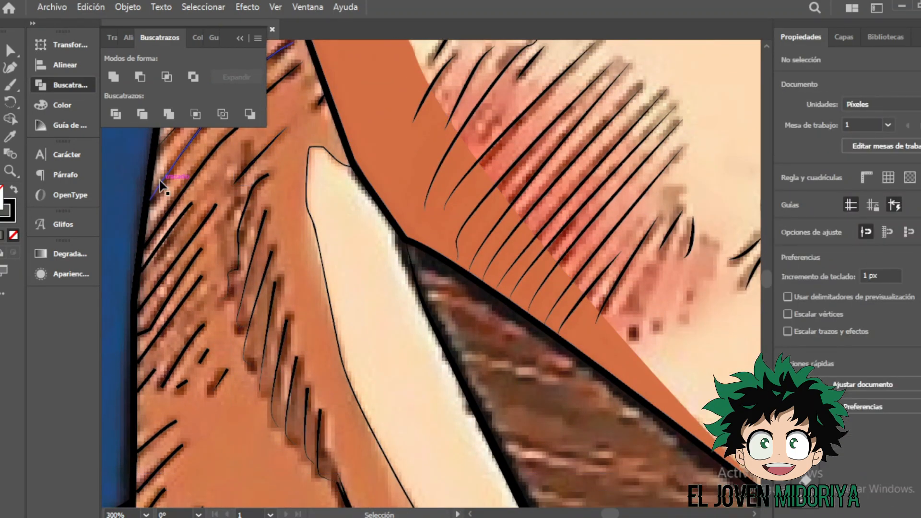
drag(204, 405, 136, 247)
click(147, 378)
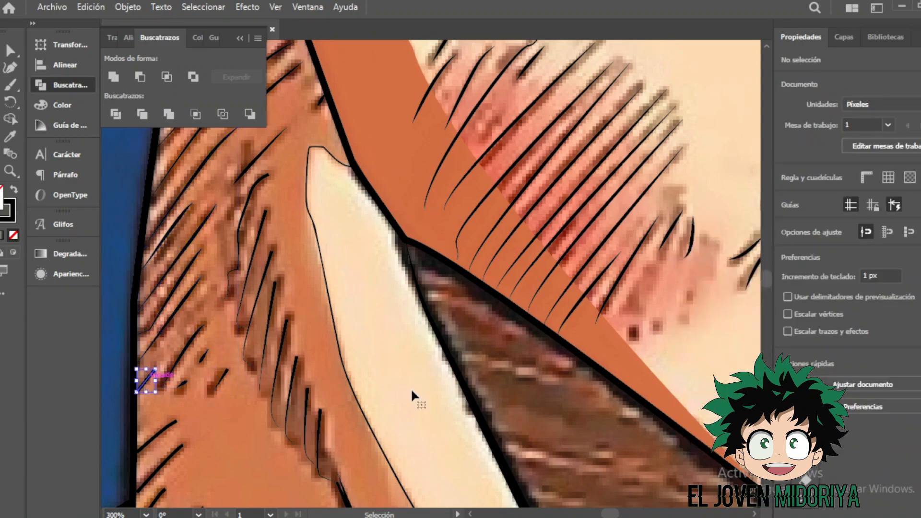
scroll(234, 398, down, 1)
click(232, 396)
Apply a tapered width profile to the hatch strokes on the lower outer edge of the neck.
scroll(197, 195, down, 3)
drag(197, 195, 165, 349)
click(147, 414)
click(811, 216)
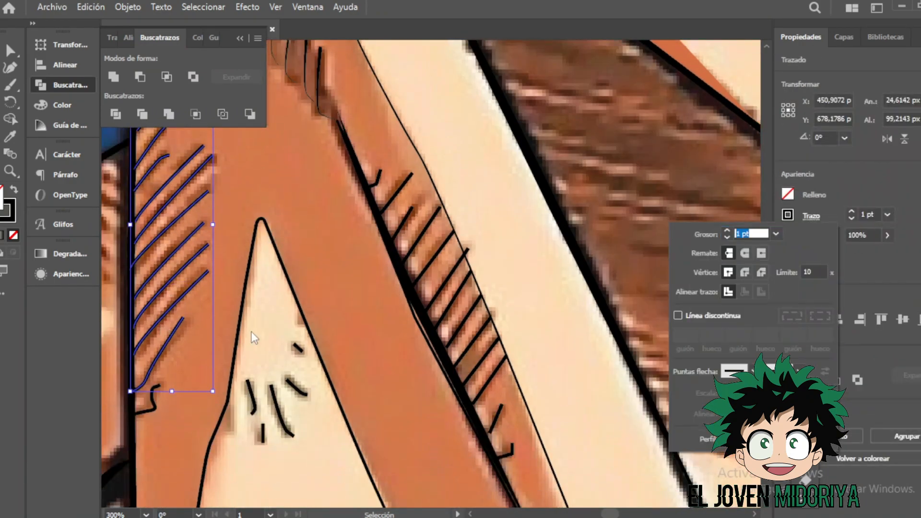
Apply the tapered width profile to the marks inside the pointed highlight and the hatching beside the neck crease.
scroll(431, 274, down, 3)
drag(235, 247, 317, 358)
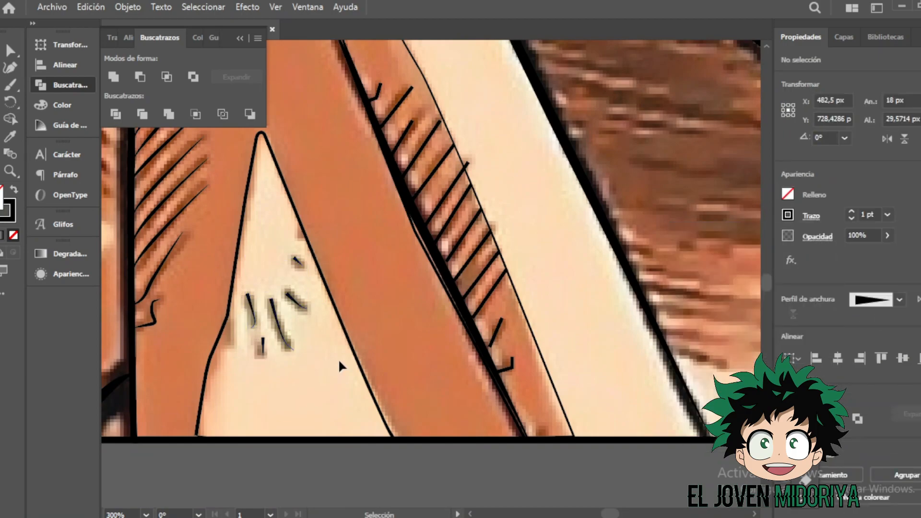
scroll(404, 191, up, 2)
shift+click(468, 315)
click(812, 216)
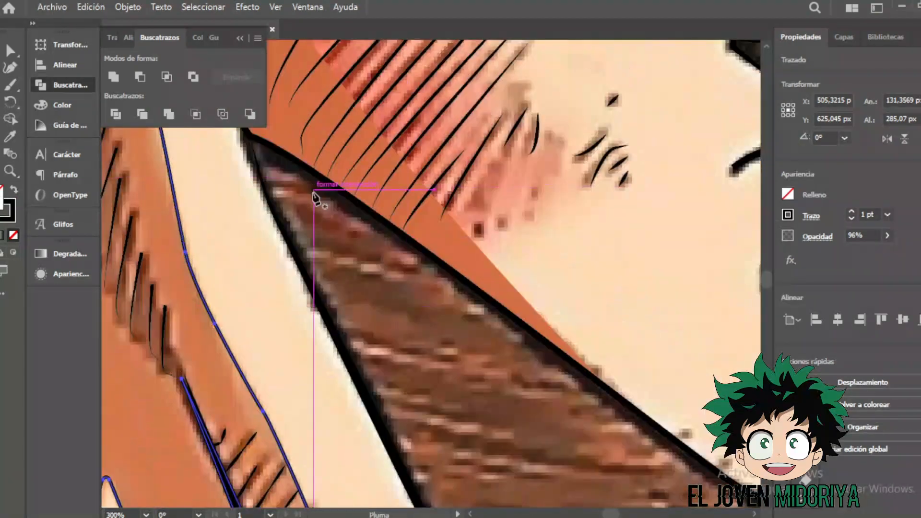
Start the under-chin shadow outline at the jaw corner and run it down along the inner neck line.
click(263, 150)
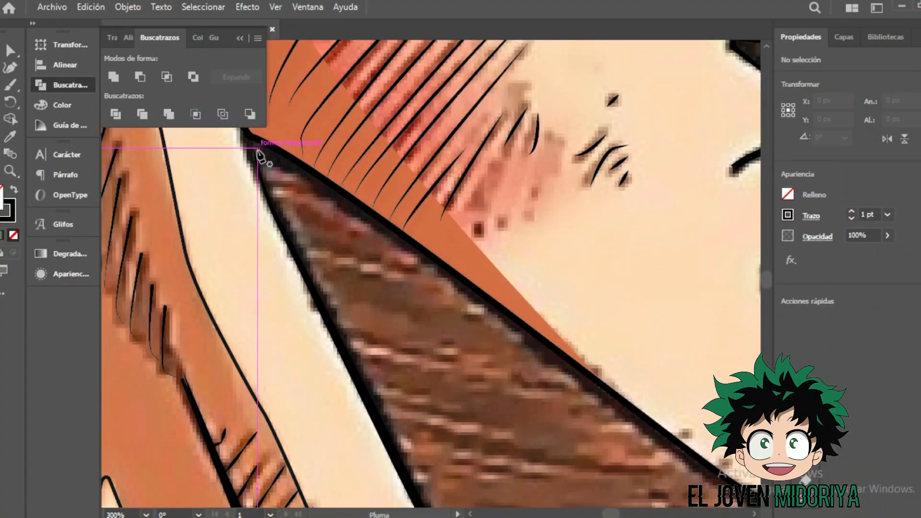
click(278, 206)
scroll(381, 288, down, 3)
click(375, 263)
scroll(384, 288, down, 2)
click(447, 307)
click(479, 379)
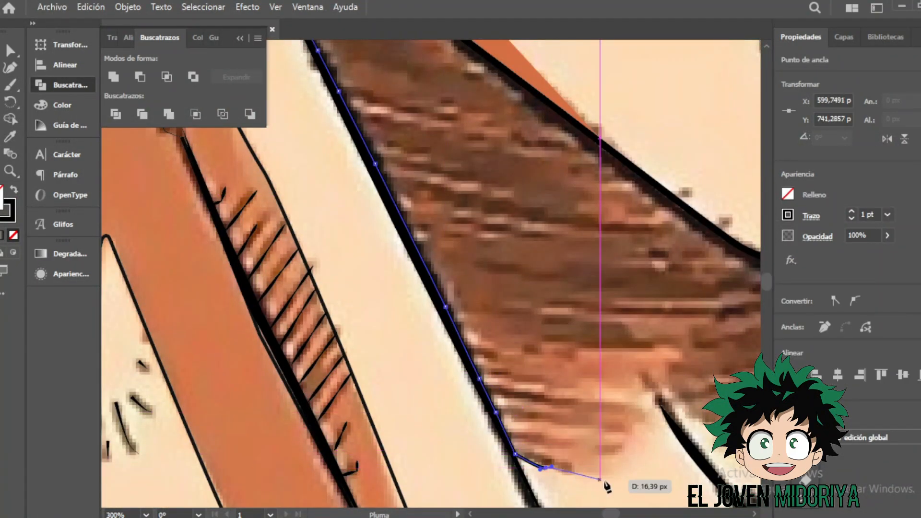
Carry the under-chin shadow outline along its jagged lower edge and up to the far tip of the jaw.
scroll(660, 408, right, 10)
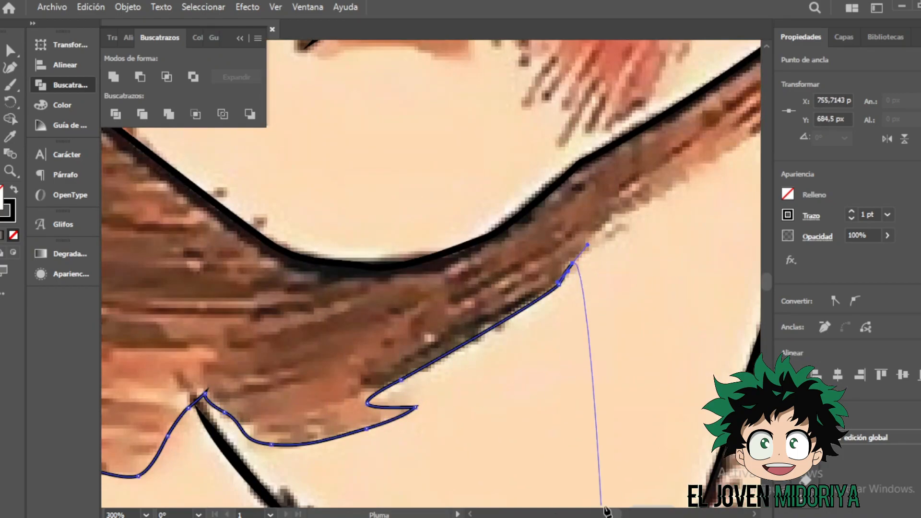
scroll(552, 336, up, 1)
scroll(552, 336, right, 3)
click(449, 291)
click(647, 244)
click(654, 263)
scroll(720, 144, up, 1)
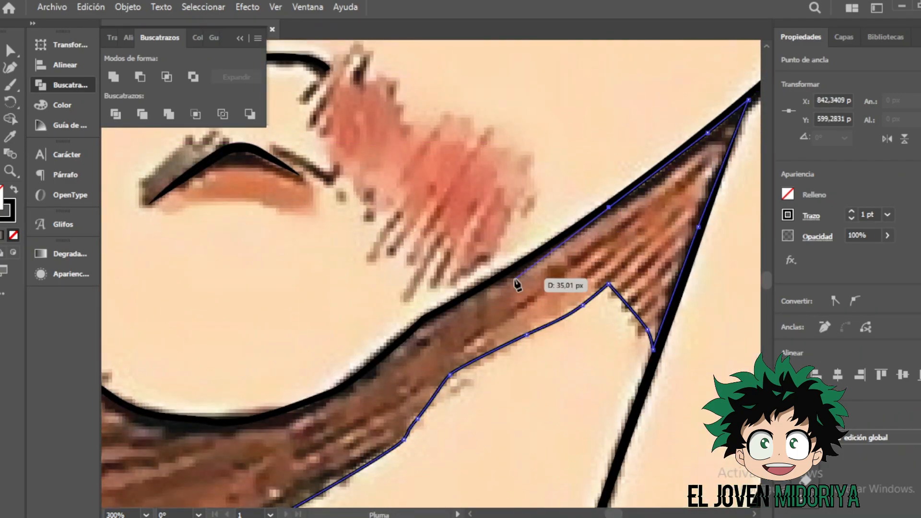
Trace the under-chin shadow outline back along the jaw line and close it at its starting point.
scroll(453, 384, left, 6)
click(737, 321)
click(720, 338)
click(687, 365)
click(658, 388)
click(348, 344)
scroll(648, 348, left, 6)
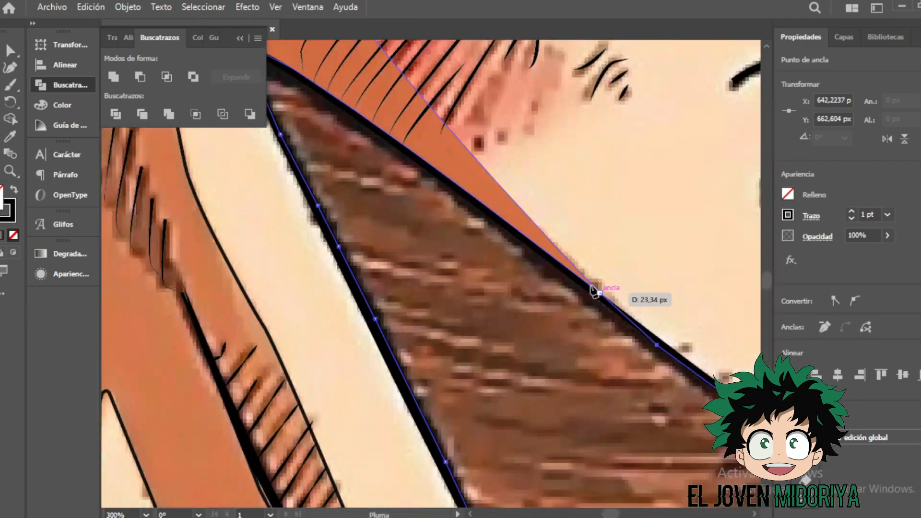
click(560, 275)
click(419, 167)
scroll(419, 168, up, 1)
click(252, 138)
scroll(252, 138, down, 3)
Draw diagonal hatch strokes inside the narrow far end of the under-chin shadow.
scroll(617, 432, right, 12)
click(316, 370)
click(548, 199)
click(427, 312)
click(536, 220)
click(441, 320)
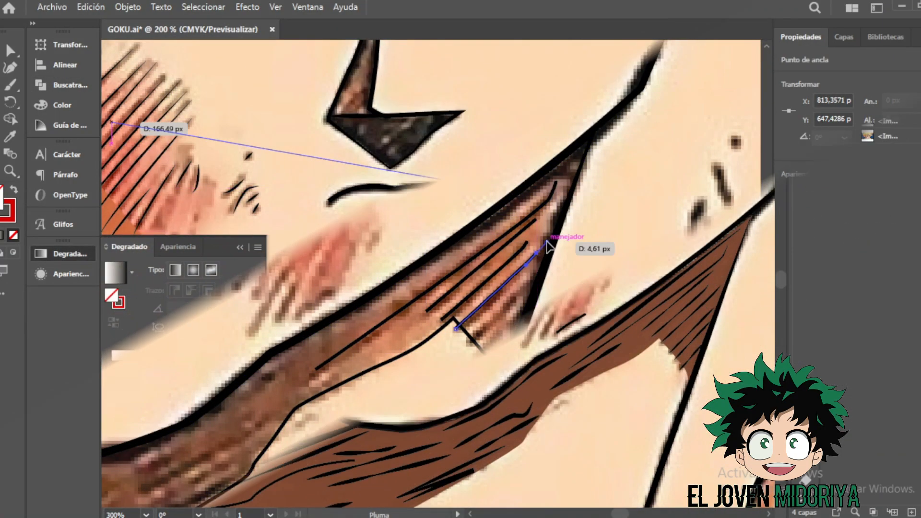
key(Escape)
Trace a closed jagged outline around the blush patch beside the mouth.
click(482, 168)
click(508, 166)
click(515, 179)
click(523, 181)
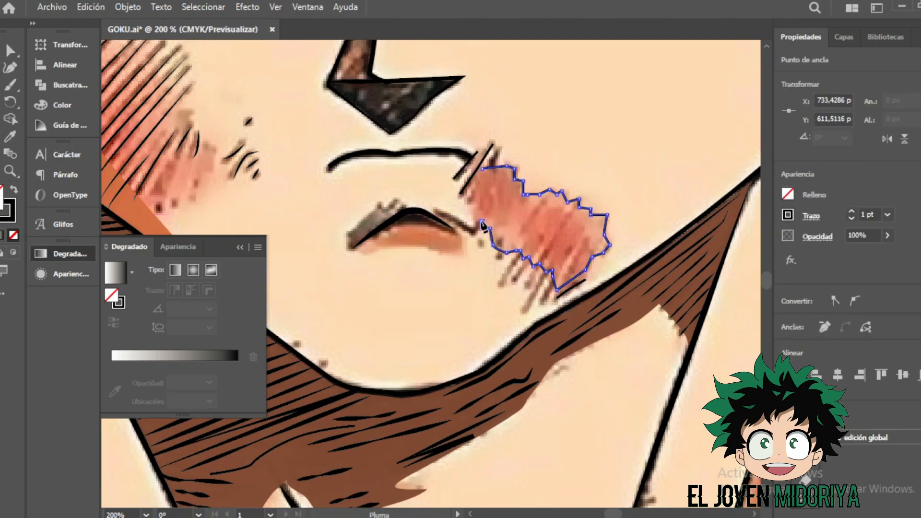
click(475, 180)
Draw a short diagonal hatch mark at the lower edge of the mouth-side blush patch and taper it.
click(501, 282)
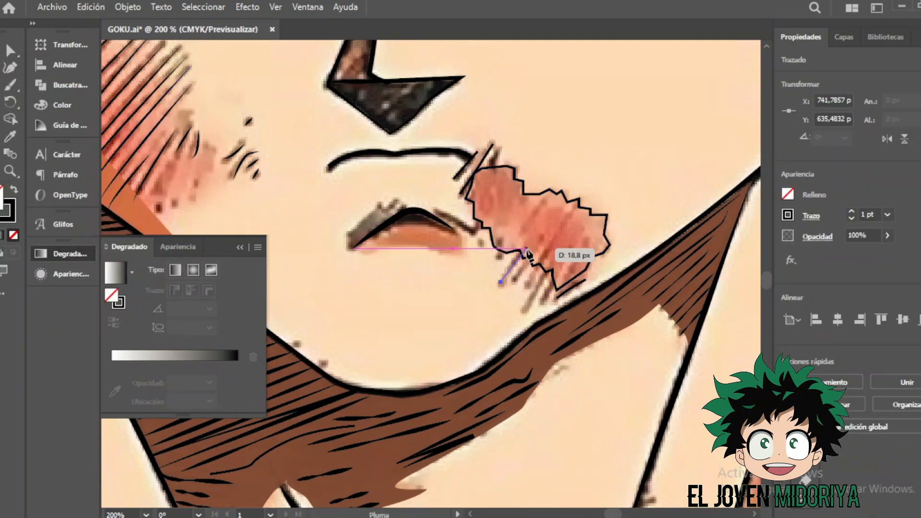
click(520, 250)
click(812, 215)
click(743, 298)
ctrl+click(641, 221)
Draw further diagonal hatch marks below and inside the blush patch beside the mouth.
click(515, 279)
click(533, 254)
ctrl+click(672, 201)
click(571, 209)
click(544, 258)
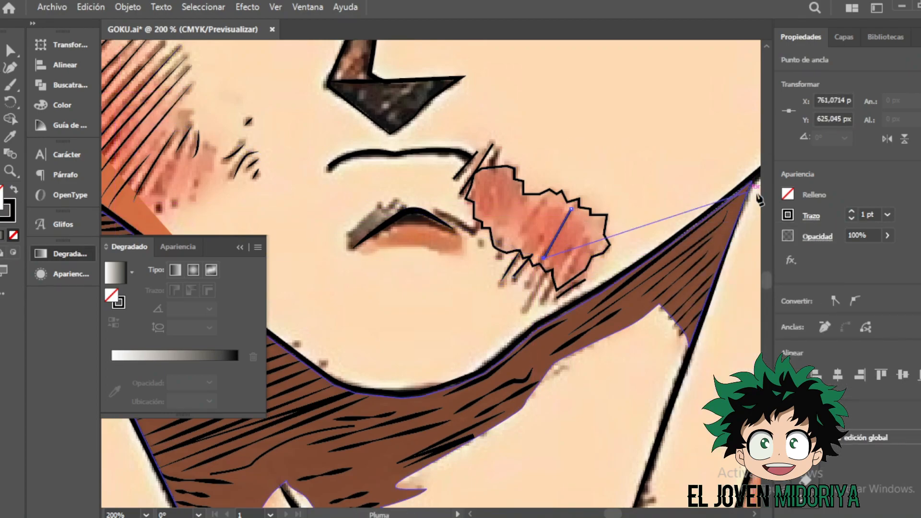
click(544, 234)
click(541, 243)
Apply a tapered width profile to the hatch marks inside and just below the mouth-side blush patch.
click(812, 215)
click(743, 425)
click(749, 297)
ctrl+click(523, 267)
click(812, 216)
click(749, 296)
Add a short mark below the blush patch with the Curvature tool and taper the neighbouring hatch marks.
key(shift+grave)
click(535, 271)
click(523, 286)
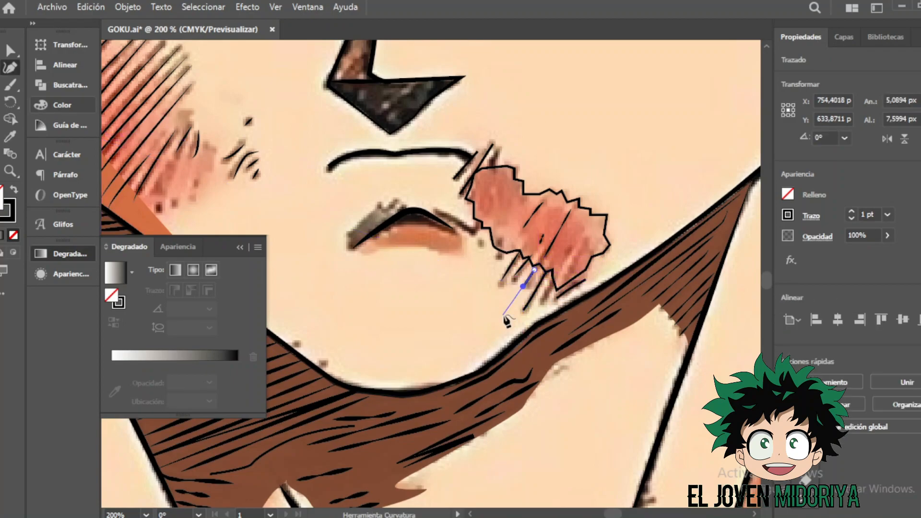
ctrl+click(627, 192)
ctrl+click(536, 291)
click(811, 216)
click(749, 297)
Taper the hatch mark at the blush patch's lower corner and the strokes at the corner of the mouth.
ctrl+click(571, 289)
click(812, 216)
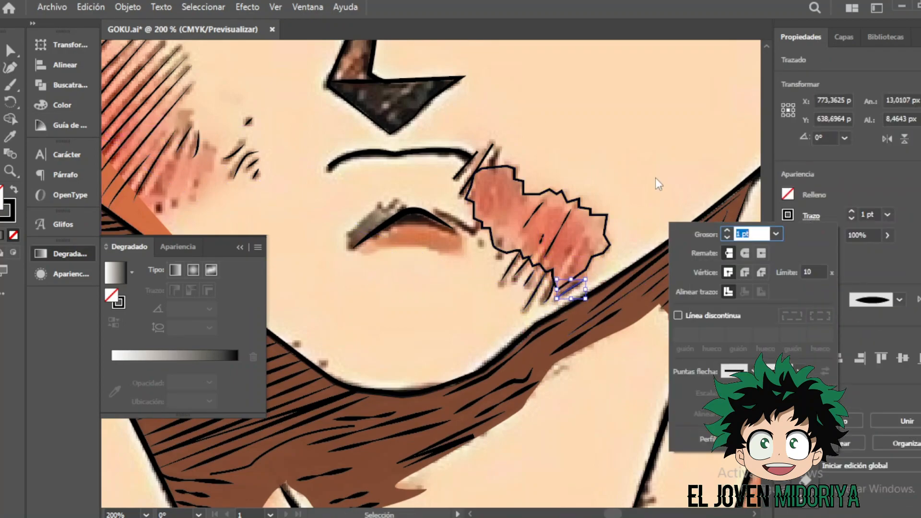
click(749, 297)
ctrl+shift+click(474, 158)
click(811, 216)
click(744, 425)
click(748, 297)
ctrl+click(608, 221)
Fill the mouth-side blush patch with the reddish tone sampled from the reference and show the colorear layer.
key(i)
click(487, 198)
mouse_move(844, 253)
mouse_down()
mouse_move(837, 253)
mouse_move(861, 253)
mouse_up()
click(844, 37)
click(801, 91)
Set the opacity of the blush patch beside the mouth to 50%.
key(v)
click(522, 198)
click(801, 37)
click(887, 236)
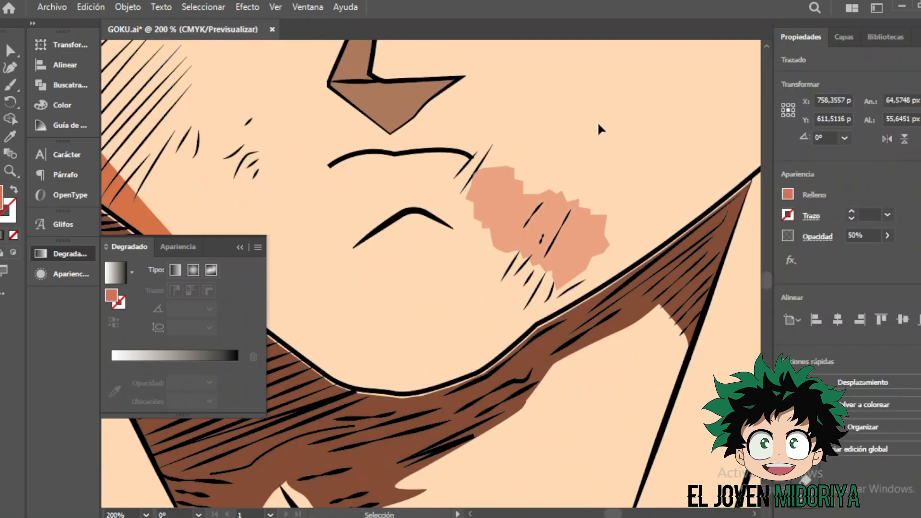
click(600, 125)
Draw a second shape over the mouth-side blush patch with the Pen tool and lower its opacity.
key(ctrl+plus)
click(844, 36)
key(p)
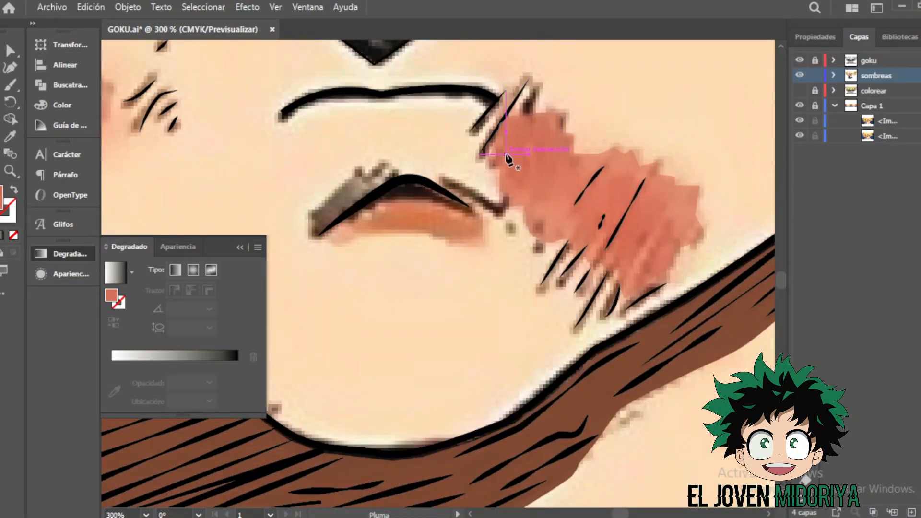
click(815, 37)
drag(868, 253, 851, 253)
key(ctrl+minus)
key(ctrl+minus)
key(ctrl+minus)
key(ctrl+minus)
click(844, 37)
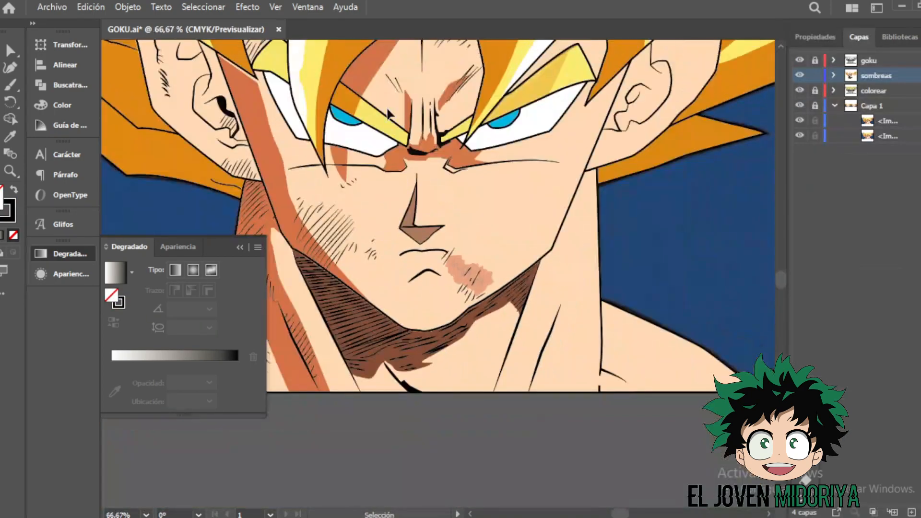
Trace short hatch strokes below the eye and over the reddish cheek patch near the jaw, and taper them.
scroll(382, 116, up, 2)
key(ctrl+minus)
key(ctrl+minus)
scroll(409, 216, right, 3)
scroll(646, 274, up, 4)
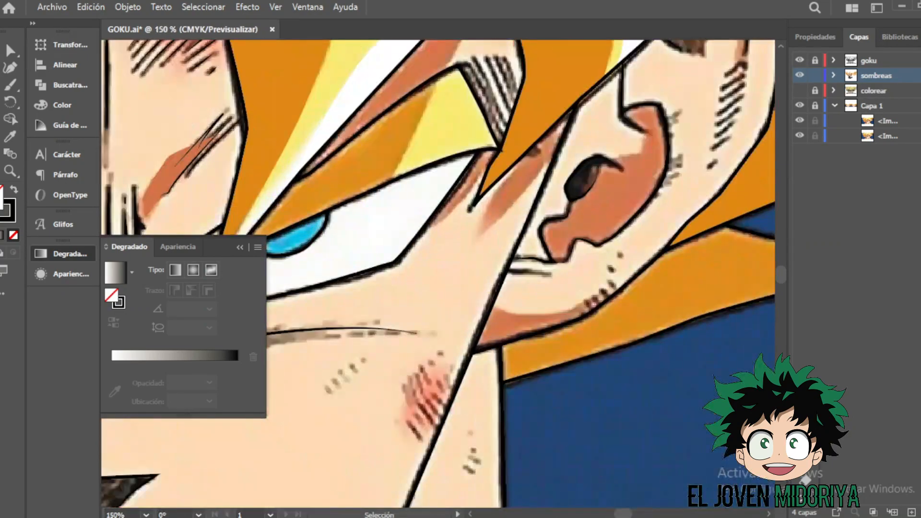
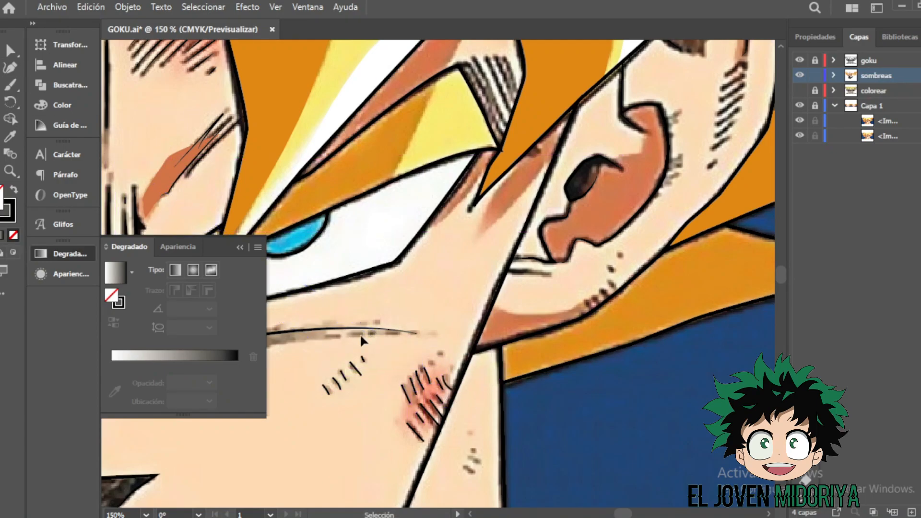
scroll(428, 326, down, 1)
click(424, 365)
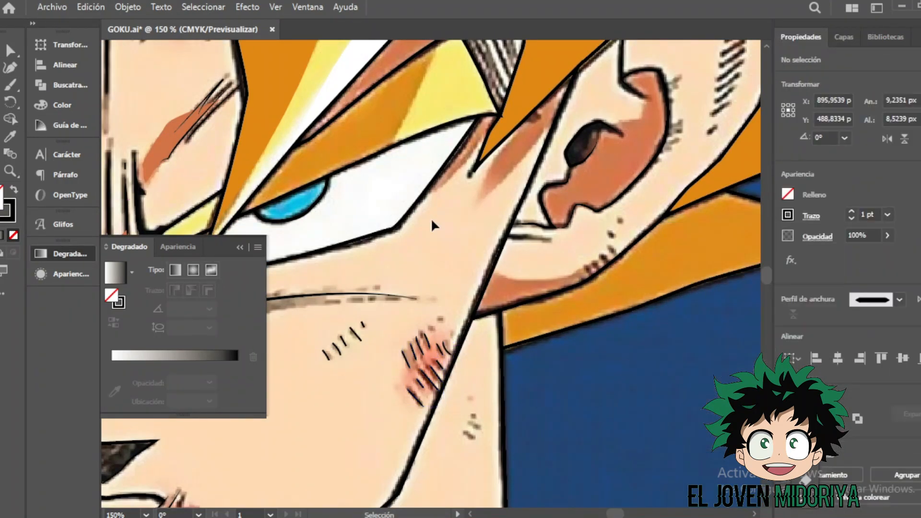
Add small marks on the neck beside the jaw and give them a tapered width profile.
scroll(432, 226, down, 3)
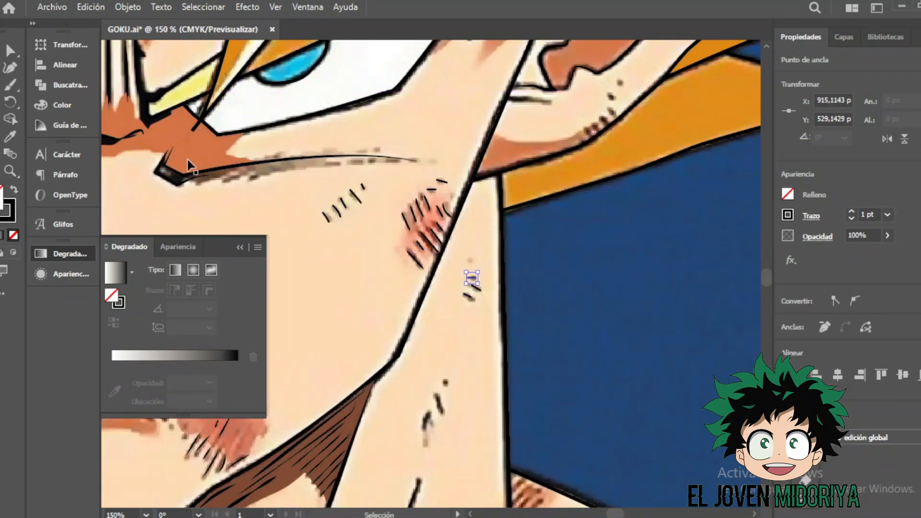
click(812, 216)
click(599, 283)
With the colorear layer hidden, draw the skin shadow between the fringe and the eyebrow and fill it with reddish brown.
scroll(508, 200, up, 6)
click(859, 36)
click(800, 90)
scroll(432, 288, left, 3)
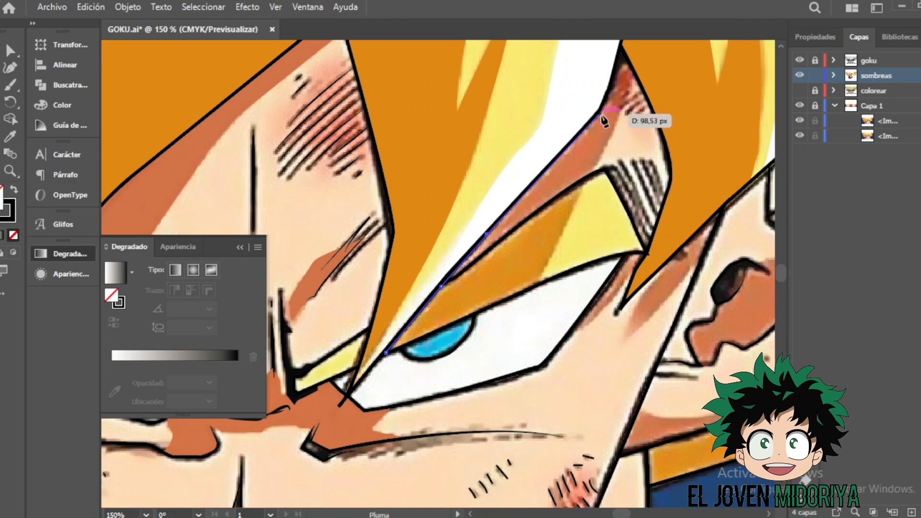
click(599, 115)
click(622, 50)
click(635, 76)
scroll(576, 228, up, 1)
key(ctrl+shift+a)
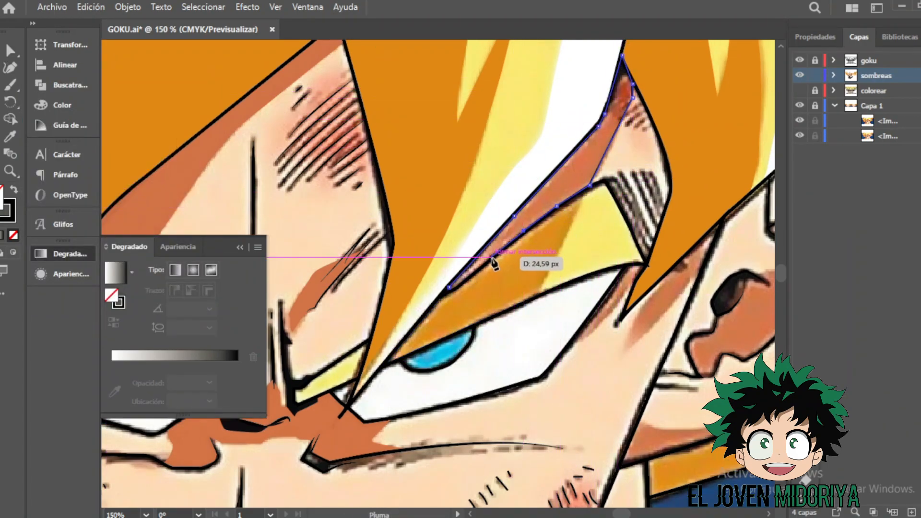
ctrl+click(355, 180)
Draw a shape over the shaded half of the eyebrow and fill it with the orange sampled from the reference.
click(538, 296)
click(386, 364)
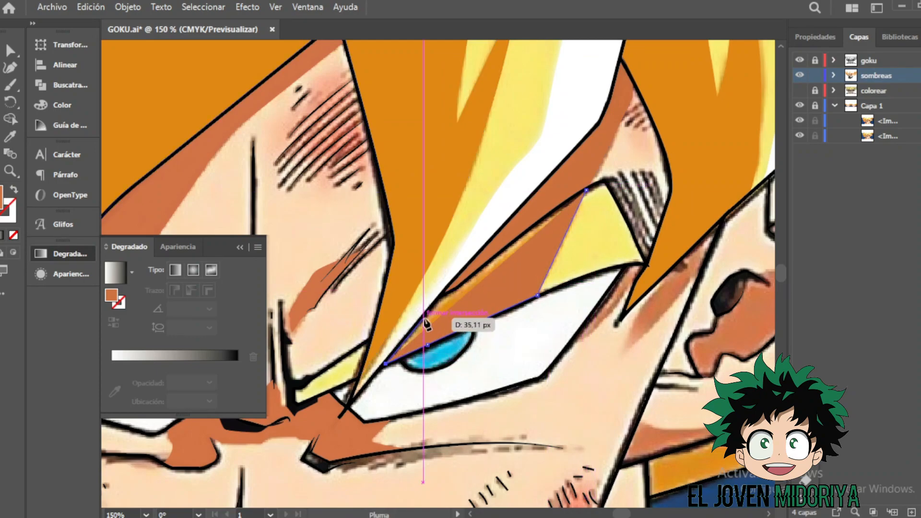
click(587, 191)
key(i)
click(513, 255)
Draw the skin shadows at the eye's outer corner and beside the hair tip, using the sampled shadow colour.
click(640, 266)
click(788, 194)
key(i)
click(606, 312)
key(p)
click(702, 265)
drag(628, 347, 601, 358)
click(640, 306)
key(ctrl+z)
Trace short hatch strokes along the lower neck line and beside the neck tendon, and taper them.
key(p)
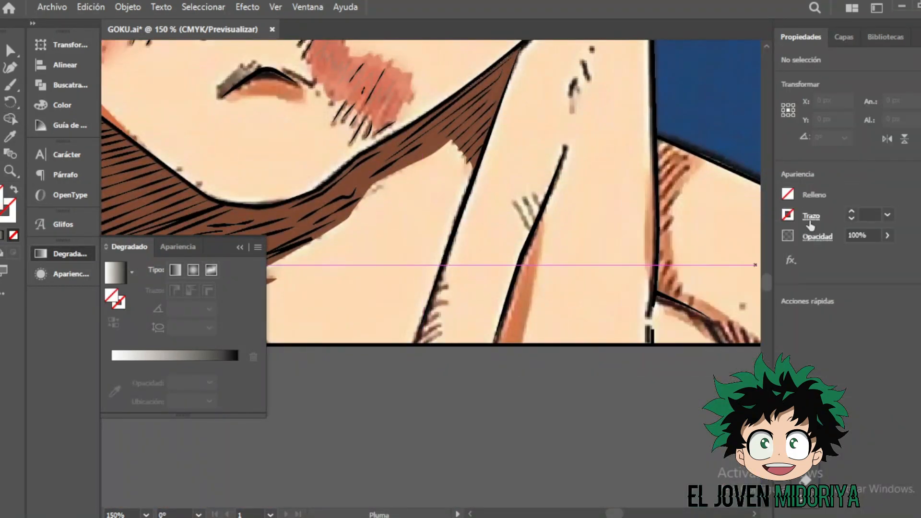
drag(439, 342, 439, 342)
key(v)
mouse_move(429, 341)
mouse_down()
mouse_move(441, 293)
mouse_move(434, 377)
mouse_up()
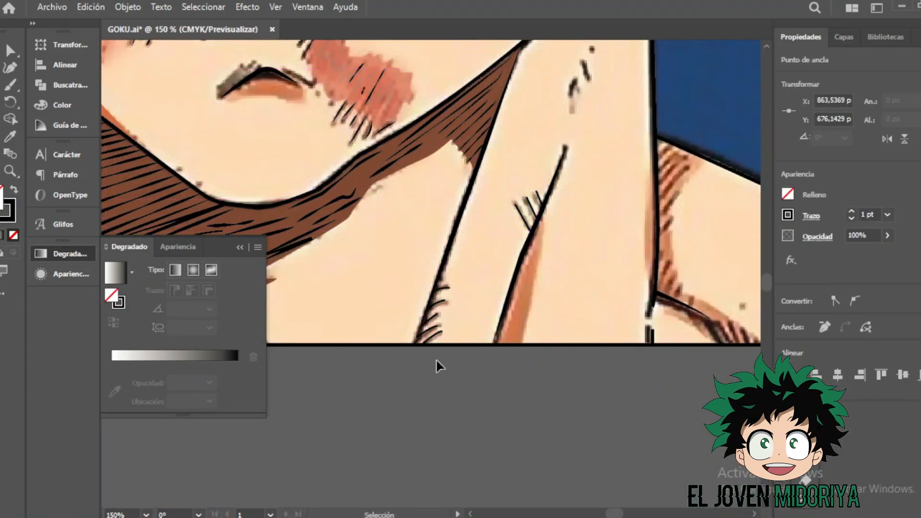
click(812, 215)
Draw the narrow shadow beside the neck tendon line and fill it with the orange-brown shadow colour.
key(p)
click(541, 217)
drag(522, 343, 509, 350)
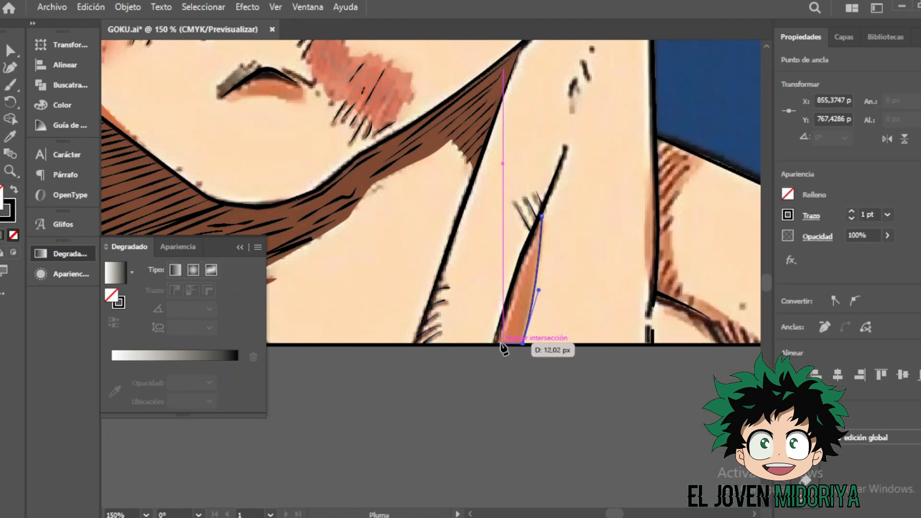
click(523, 273)
Outline the outer edge of the shoulder shadow from the shoulder line down past the collarbone.
scroll(555, 376, right, 5)
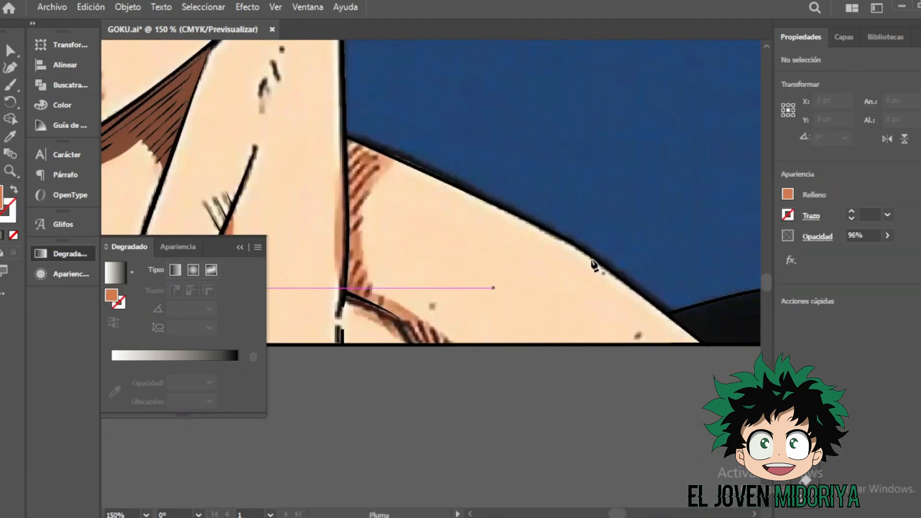
scroll(657, 197, up, 3)
click(364, 272)
drag(383, 361, 390, 366)
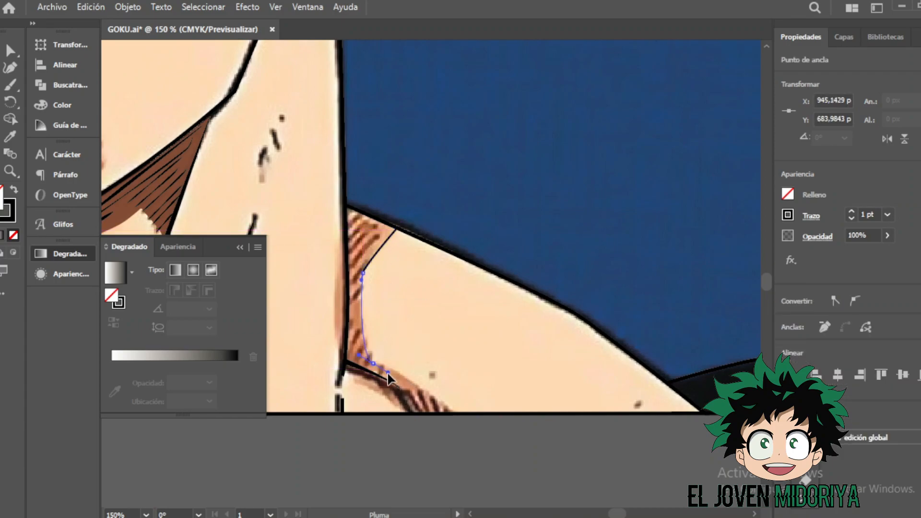
scroll(388, 372, down, 4)
click(453, 309)
scroll(403, 289, up, 4)
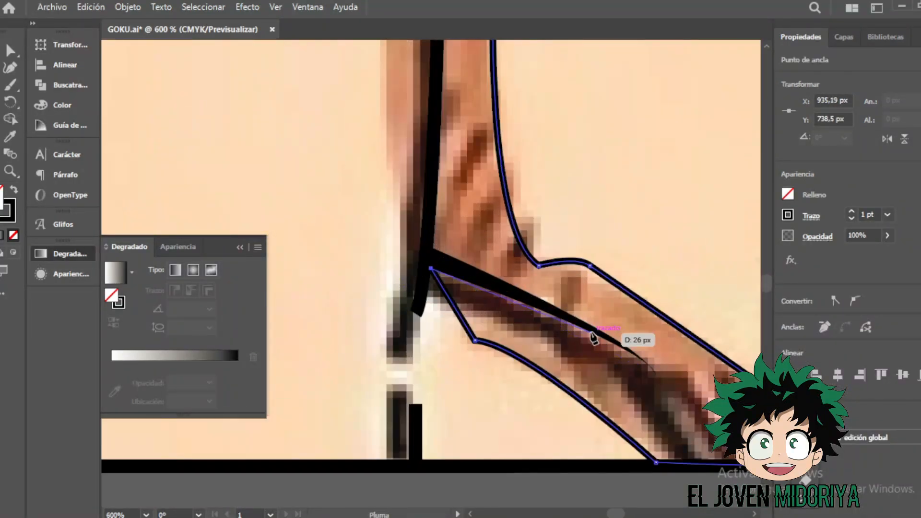
Continue the shoulder shadow outline up along the neck line and close it at the shoulder line.
scroll(442, 263, up, 4)
click(447, 154)
scroll(447, 154, up, 6)
click(438, 144)
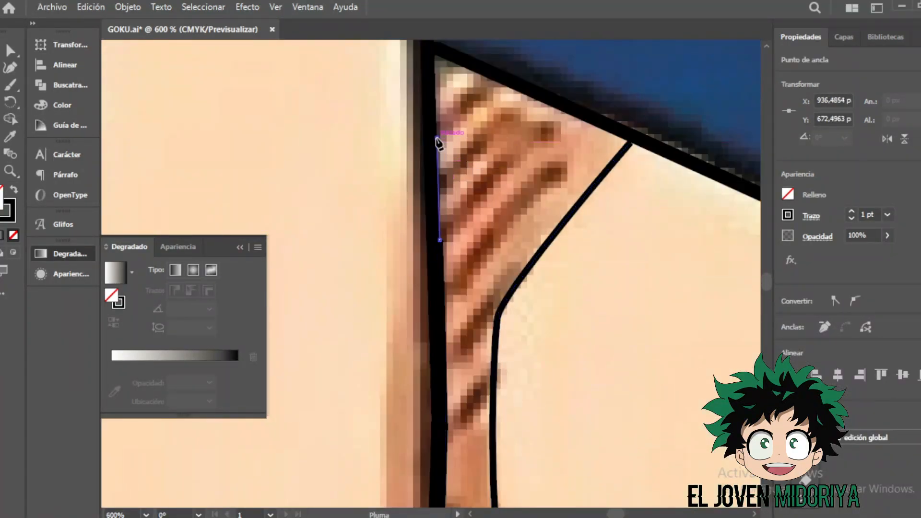
scroll(438, 144, up, 3)
click(517, 160)
click(630, 210)
ctrl+click(617, 218)
Trace the upper diagonal hatch strokes inside the shoulder shadow next to the neck line.
click(436, 114)
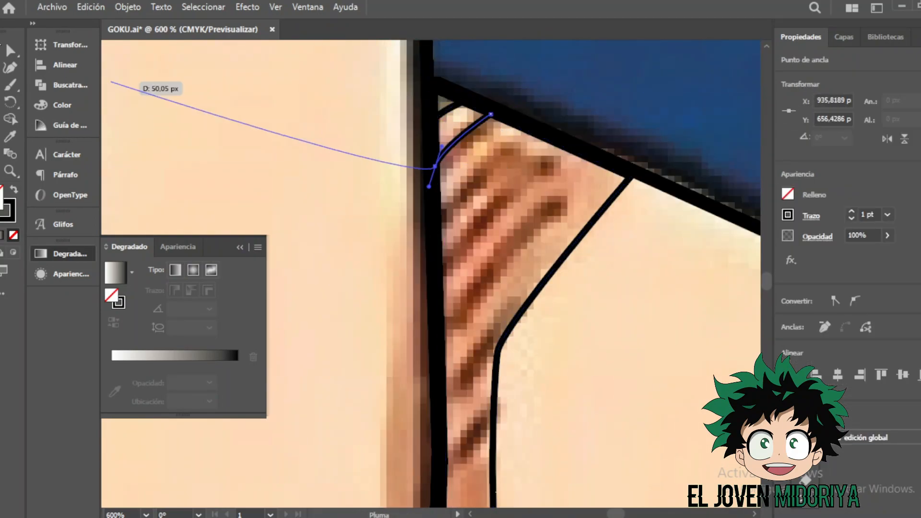
click(437, 226)
ctrl+click(551, 169)
click(552, 168)
click(441, 269)
ctrl+click(494, 268)
click(564, 198)
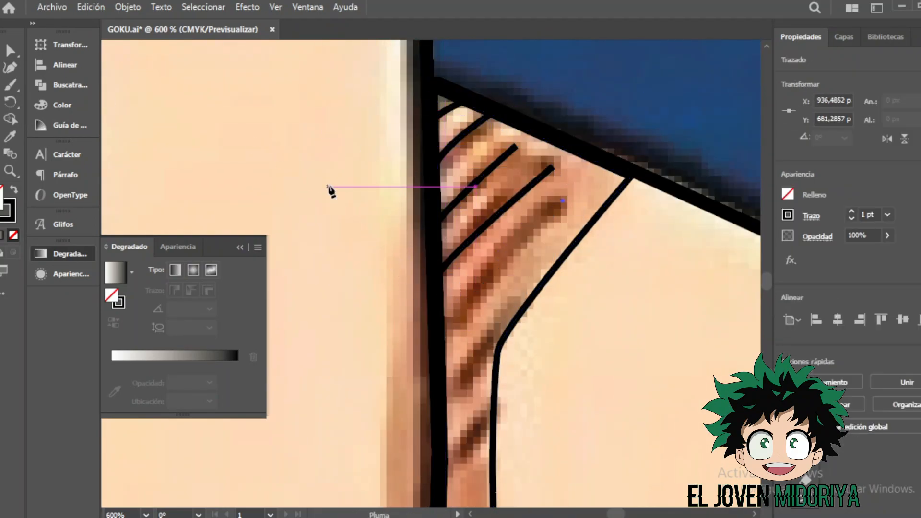
scroll(443, 331, down, 2)
click(445, 325)
Add the lower hatch strokes down to the collarbone and fill the shoulder shadow with the sampled orange-brown.
scroll(446, 327, down, 2)
click(448, 329)
scroll(448, 329, down, 3)
click(438, 368)
ctrl+click(438, 369)
click(497, 311)
ctrl+click(494, 186)
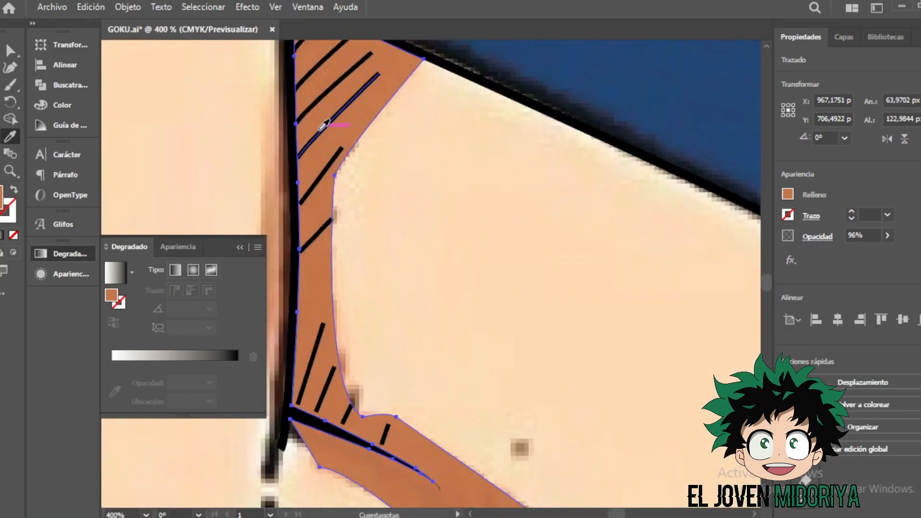
Select the hatch strokes in the shoulder shadow and apply a tapered width profile to them.
key(v)
scroll(432, 239, up, 2)
drag(576, 119, 341, 278)
scroll(318, 345, down, 2)
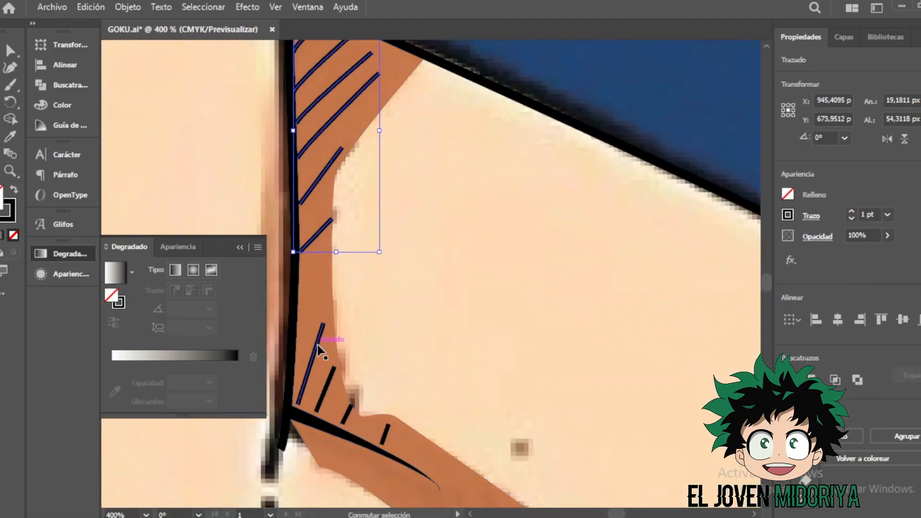
click(813, 221)
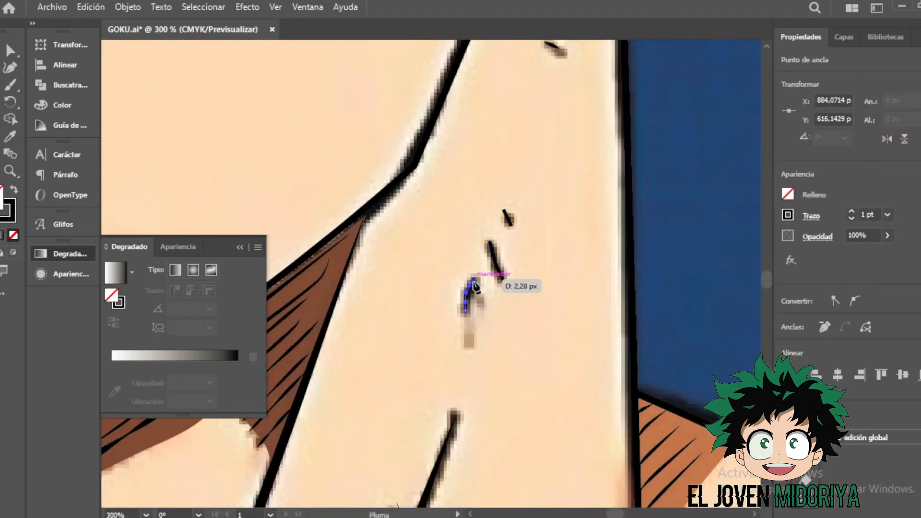
Trace the small dark marks in the middle of the neck and taper them.
scroll(578, 261, up, 2)
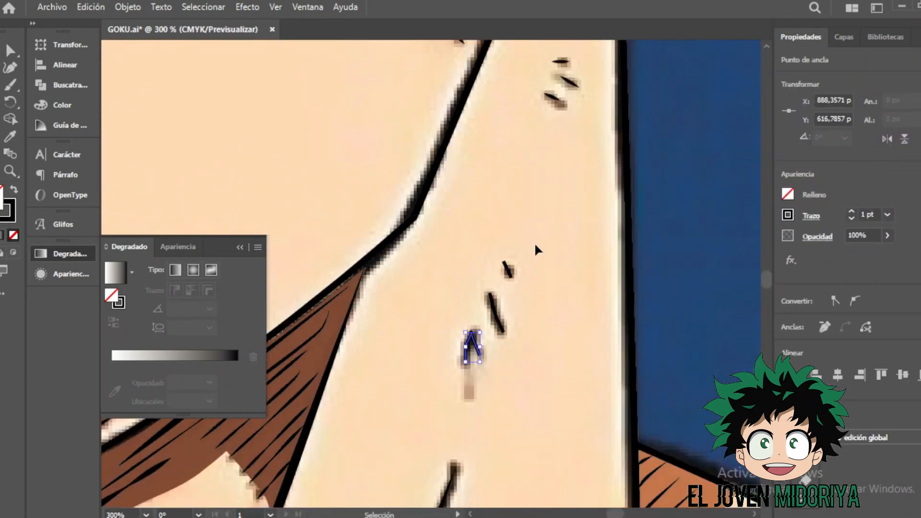
click(811, 216)
click(531, 311)
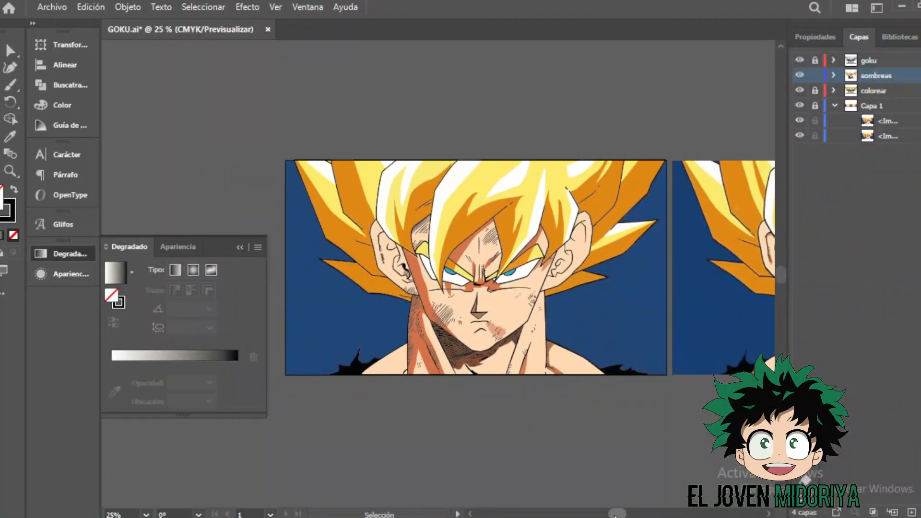
Hide the colorear layer and outline the shadows on the opposite shoulder with the Pen tool.
click(799, 90)
scroll(293, 377, up, 3)
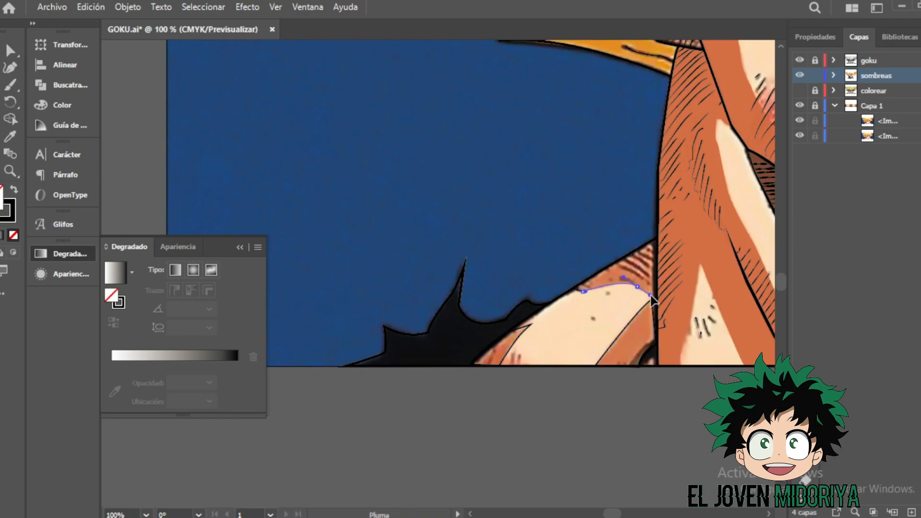
scroll(657, 300, up, 3)
click(500, 130)
click(411, 271)
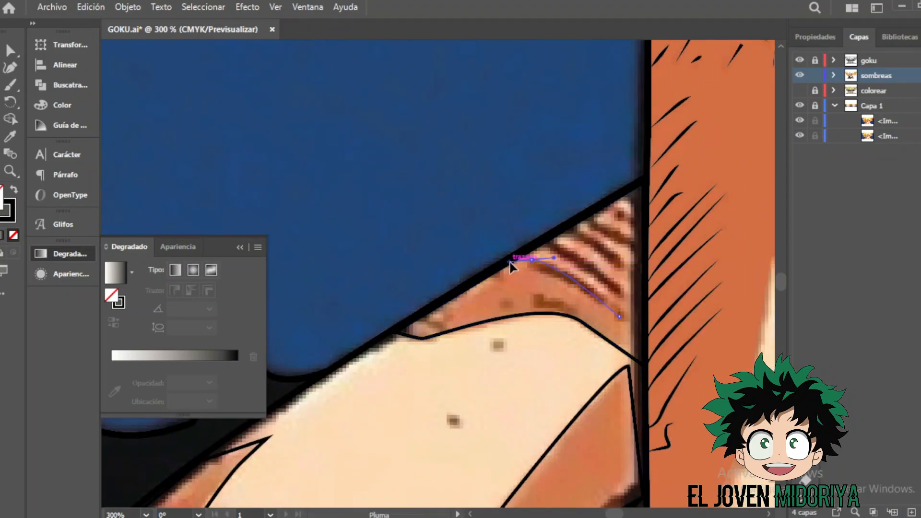
Trace the curved hatch strokes and the small mark in the shoulder shadow beside the neck.
click(551, 240)
key(Escape)
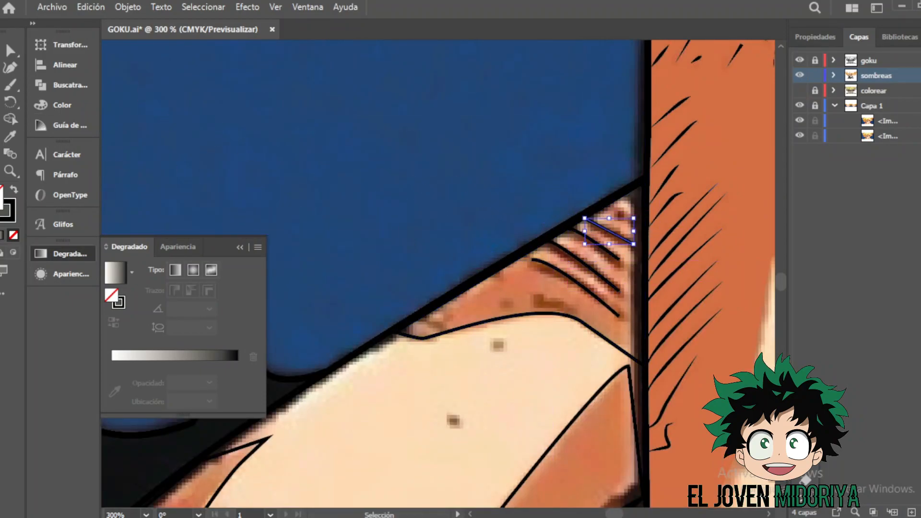
click(551, 308)
key(v)
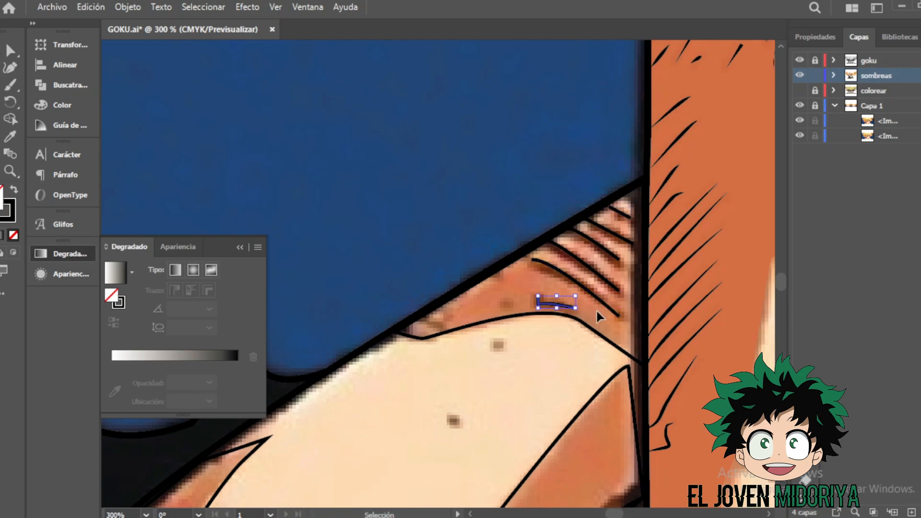
right_click(625, 216)
Fill the shadow shapes on this shoulder with colours sampled from the reference and taper their hatch strokes.
scroll(509, 304, down, 5)
click(509, 304)
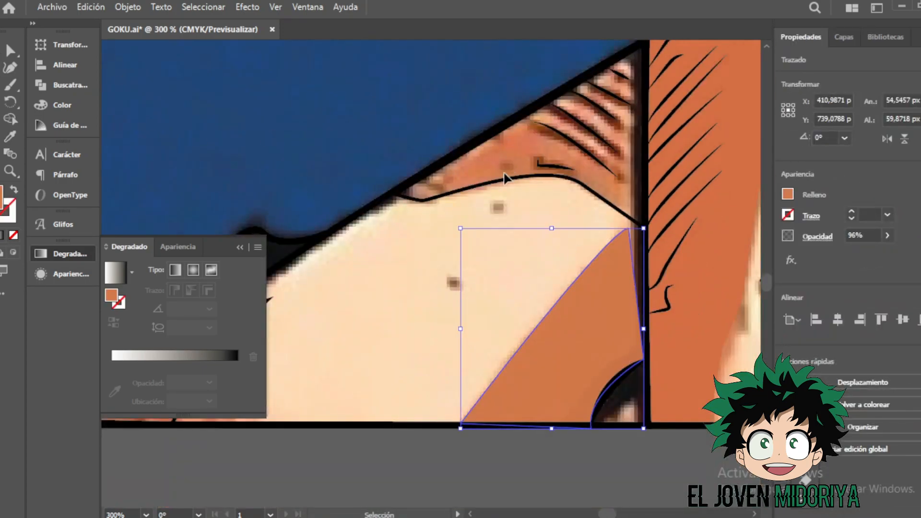
key(i)
scroll(609, 514, left, 3)
scroll(509, 240, up, 5)
key(ctrl+0)
key(ctrl+shift+a)
scroll(486, 361, up, 5)
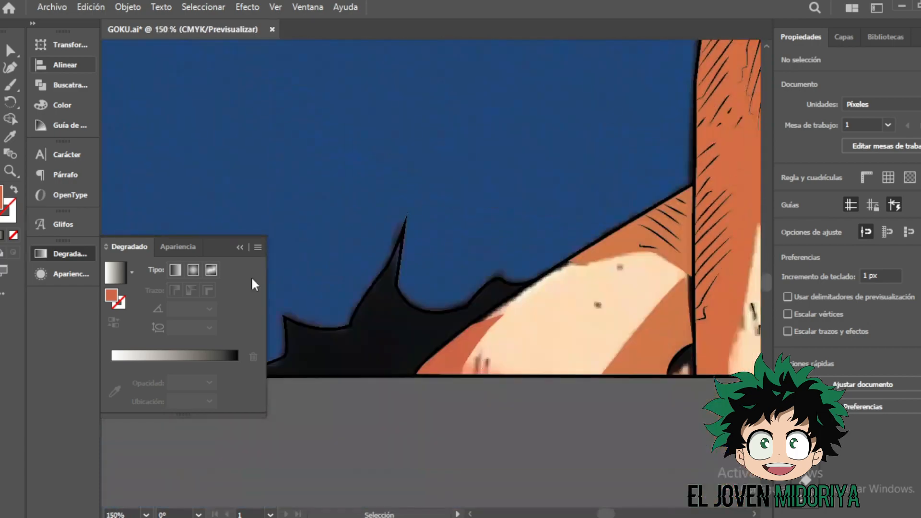
Draw two short vertical marks beside the reddish shadow at the shoulder's lower edge.
key(p)
click(787, 194)
click(633, 246)
key(ctrl+plus)
ctrl+click(531, 261)
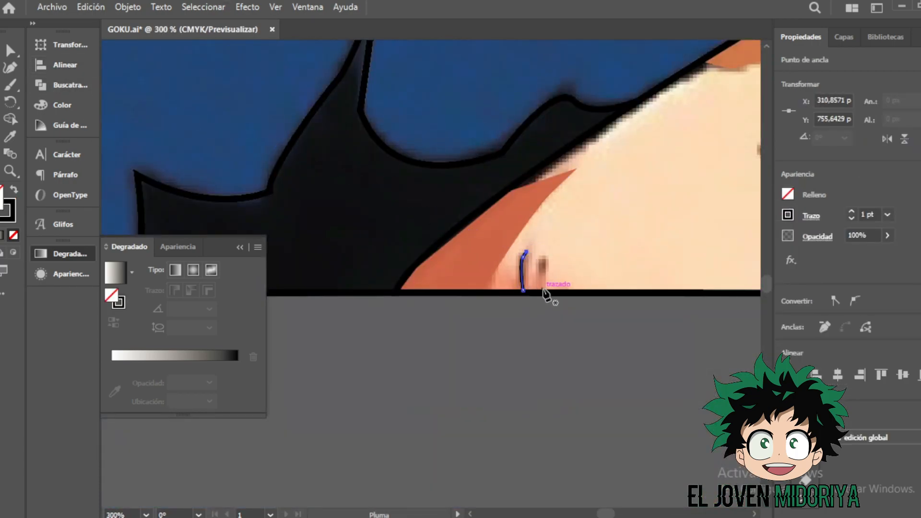
key(ctrl+0)
Draw a small brown-filled shape in the dark corner where the shoulder meets the neck and show the colorear layer.
click(844, 37)
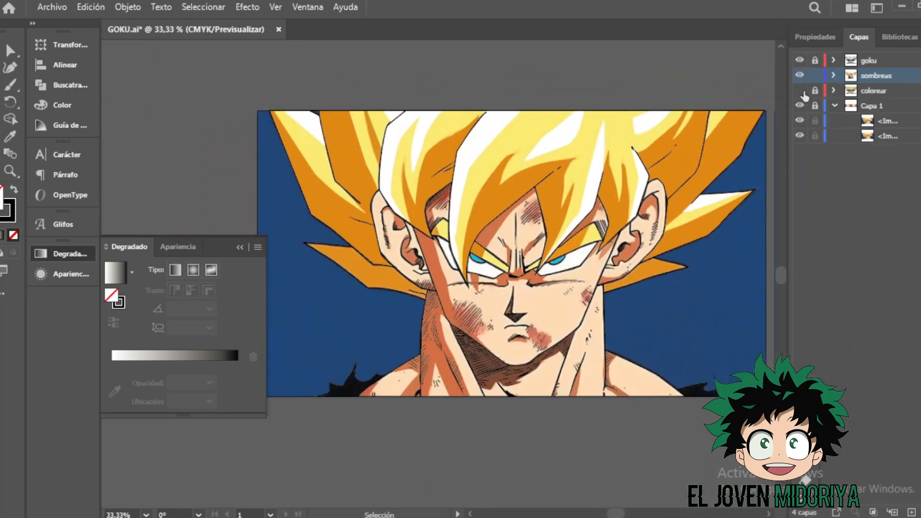
click(800, 91)
scroll(356, 353, up, 5)
key(p)
scroll(600, 422, down, 3)
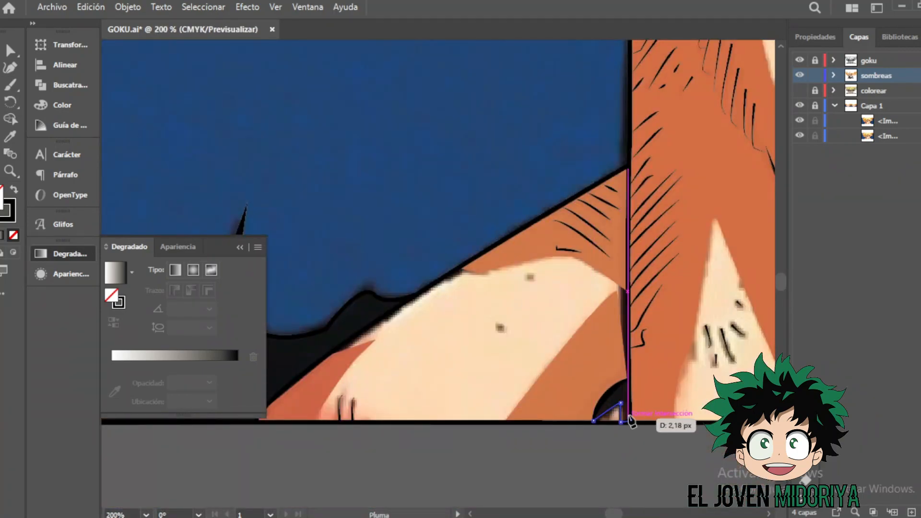
click(816, 37)
key(v)
key(ctrl+0)
scroll(529, 115, up, 3)
click(859, 37)
click(800, 91)
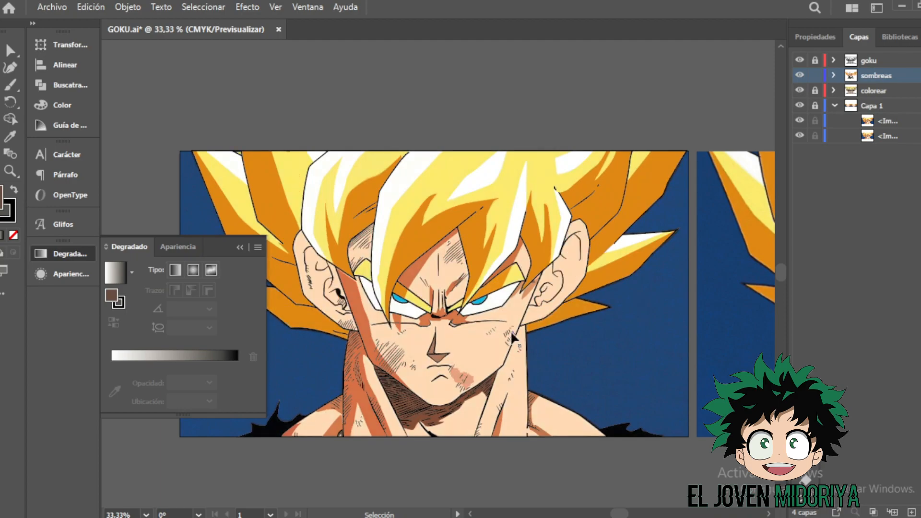
Hide the colorear layer and draw the shadow shape under the right-hand ear's lobe, filled with a colour sampled from the reference.
click(800, 91)
scroll(456, 297, up, 3)
scroll(456, 298, right, 3)
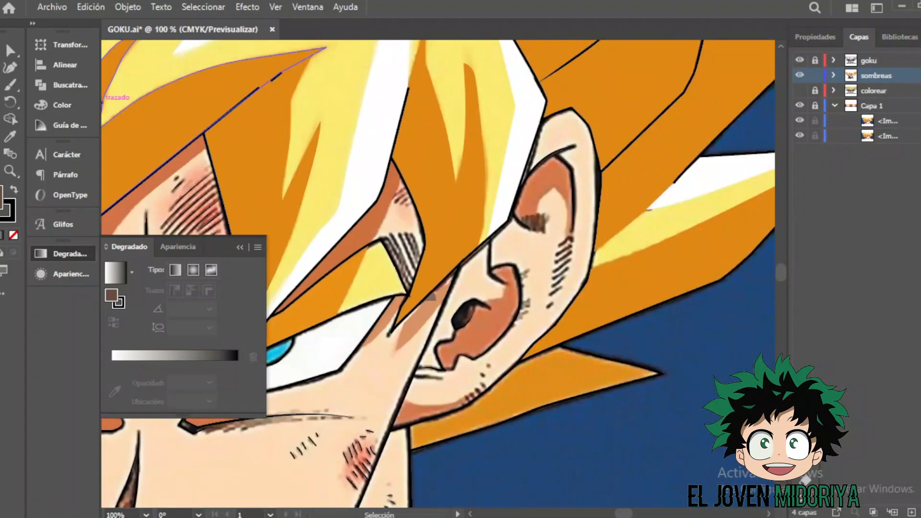
key(p)
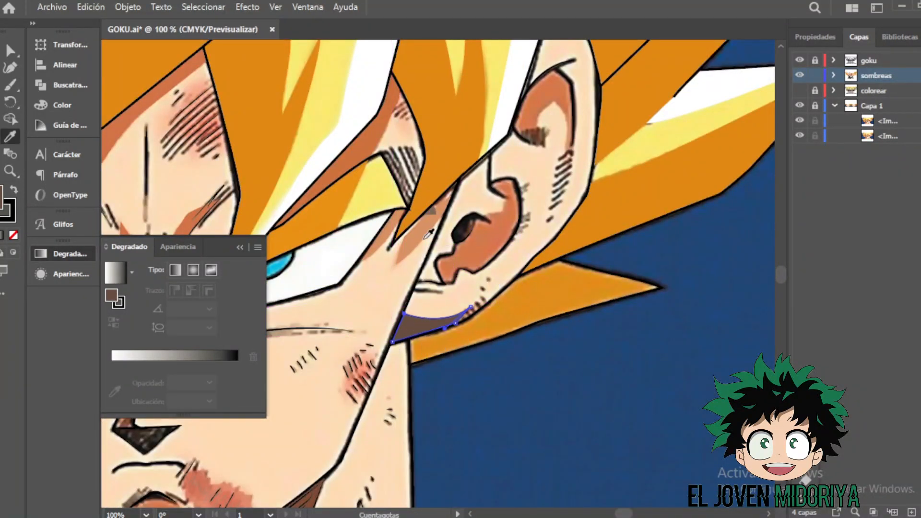
click(815, 37)
Trace the short hatch marks rising from the lower edge of the ear lobe.
key(ctrl+plus)
key(ctrl+plus)
key(ctrl+plus)
key(p)
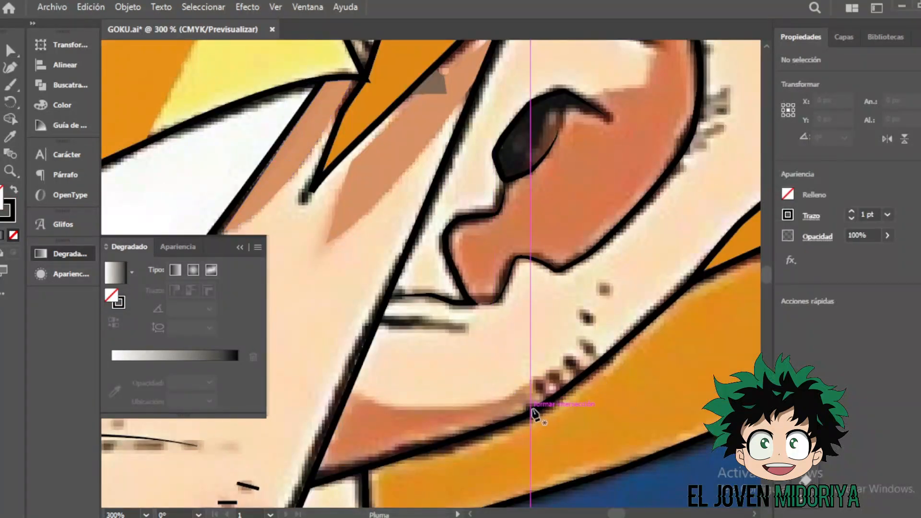
drag(551, 396, 541, 386)
click(547, 395)
click(545, 365)
click(562, 384)
click(560, 353)
click(581, 372)
click(585, 342)
click(600, 358)
click(605, 287)
Trace the column of diagonal hatch strokes on the outer part of the ear, down to the small lowest mark.
scroll(325, 297, up, 5)
scroll(325, 298, right, 5)
click(525, 189)
click(525, 223)
click(539, 244)
click(497, 288)
click(489, 326)
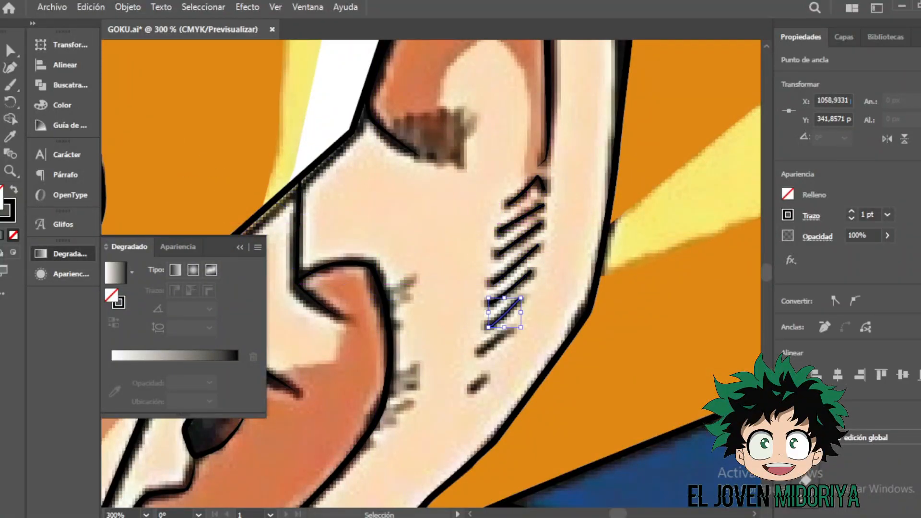
click(489, 379)
click(472, 388)
Trace the short hatch marks along the outer contour of the inner ear.
scroll(403, 298, down, 3)
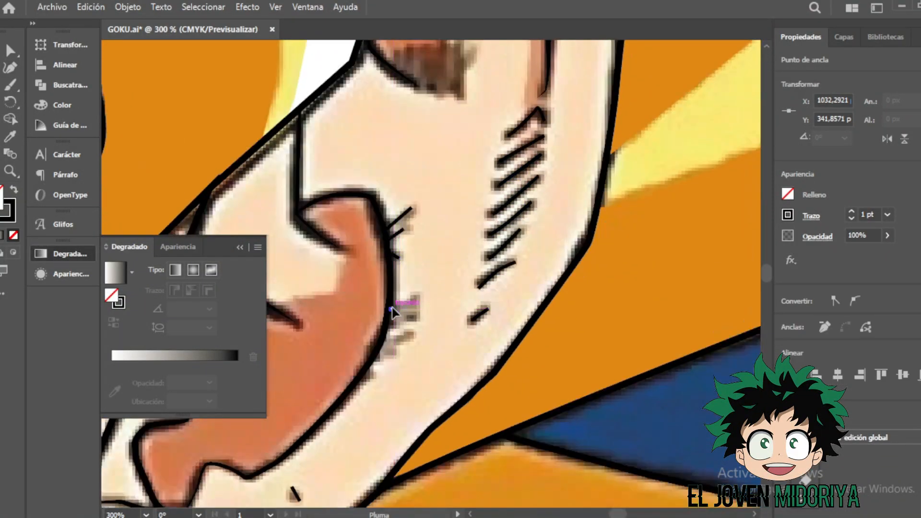
key(Escape)
click(371, 355)
drag(414, 333, 416, 338)
scroll(415, 339, up, 8)
key(Escape)
click(399, 260)
click(404, 235)
key(ctrl+z)
key(ctrl+z)
key(ctrl+z)
Outline the jagged dark patch in the ear's upper hollow and fill it with brown sampled from the reference.
scroll(438, 231, up, 1)
click(383, 259)
drag(399, 243, 406, 250)
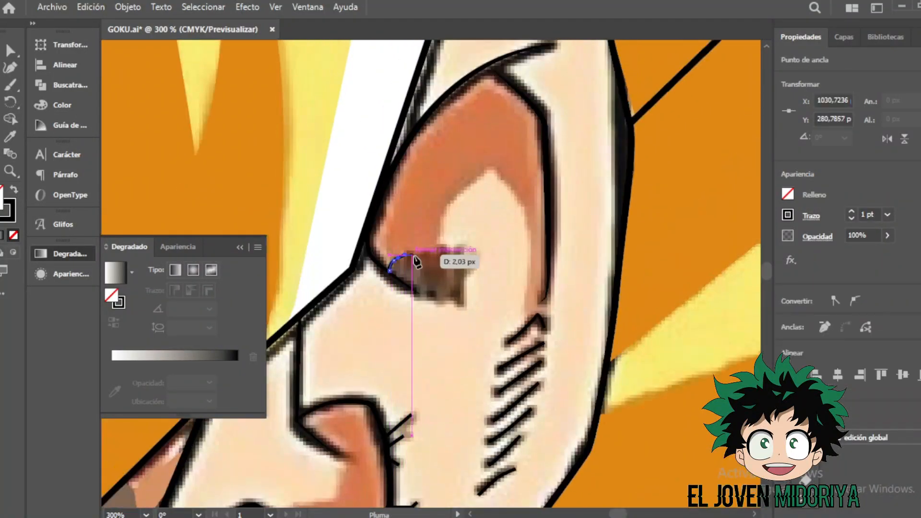
click(405, 246)
scroll(432, 288, down, 2)
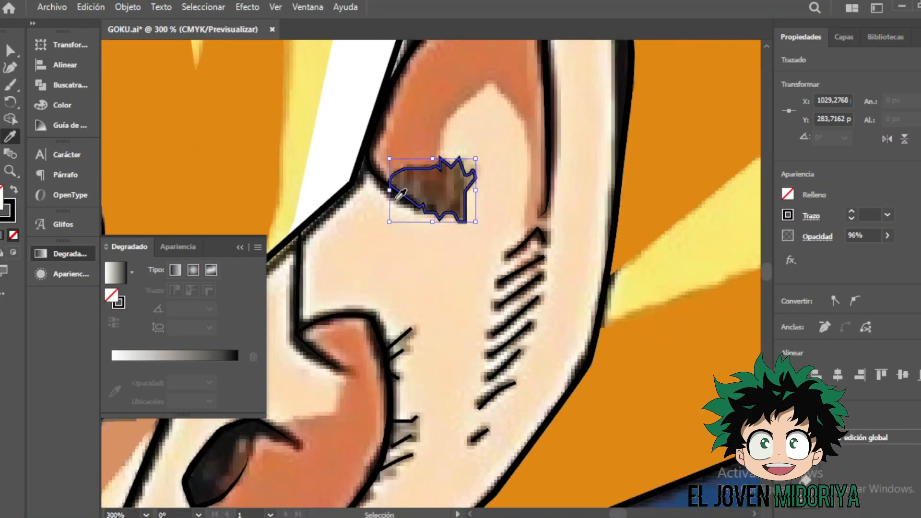
Trace the arched shadow inside the ear's upper hollow and fill it with the sampled reddish orange.
scroll(553, 342, up, 2)
click(538, 321)
click(526, 333)
click(532, 260)
click(523, 225)
click(493, 186)
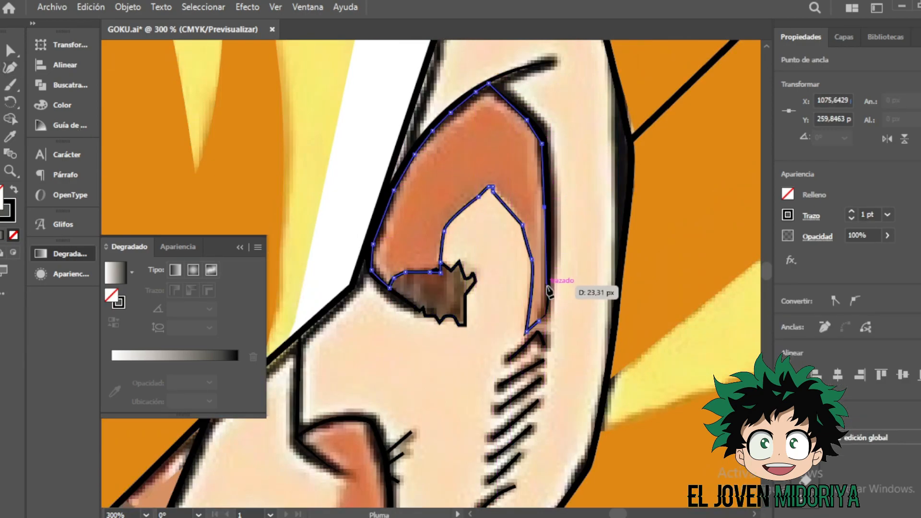
click(539, 320)
Trace the ear canal with its pointed tip and fill the shape with black.
scroll(454, 343, down, 5)
click(567, 200)
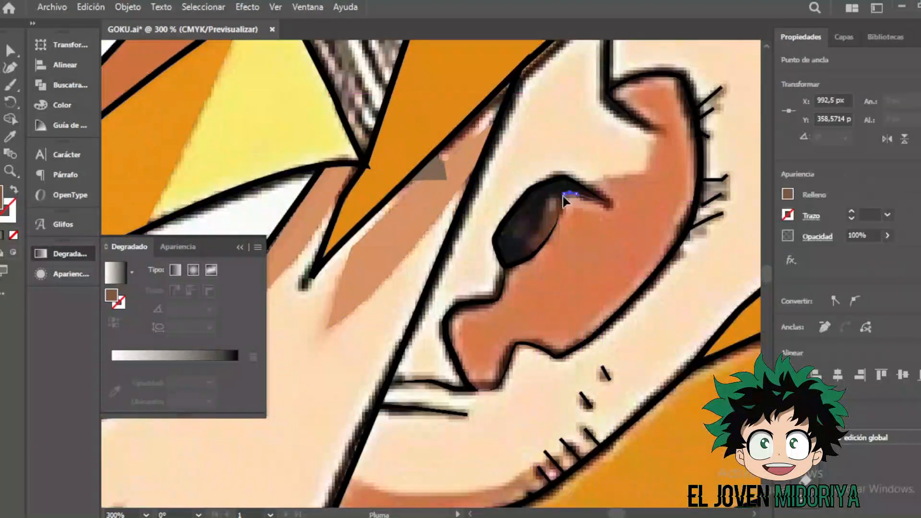
click(508, 264)
click(499, 239)
click(507, 225)
click(528, 198)
click(562, 181)
click(610, 204)
scroll(488, 247, up, 2)
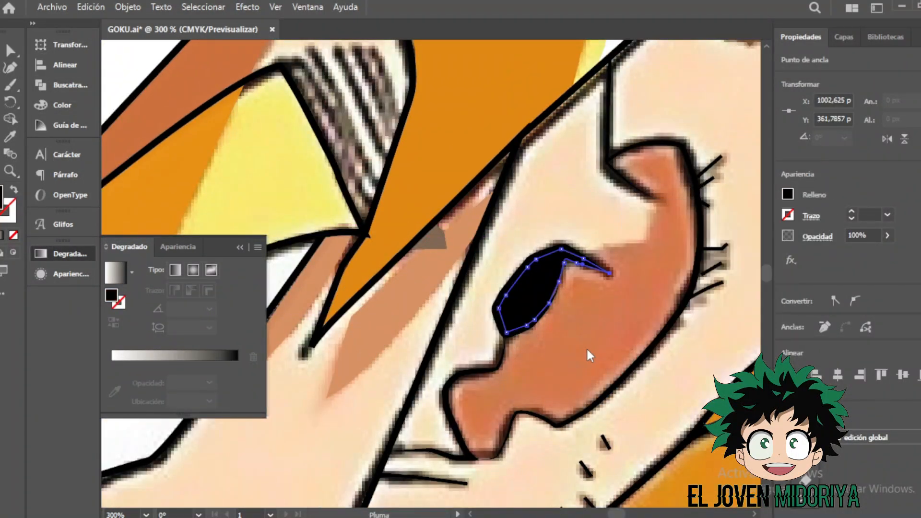
scroll(586, 348, down, 2)
Trace the large shadow of the inner ear around the ear canal and fill it with the sampled reddish orange.
ctrl+click(652, 155)
key(slash)
click(657, 130)
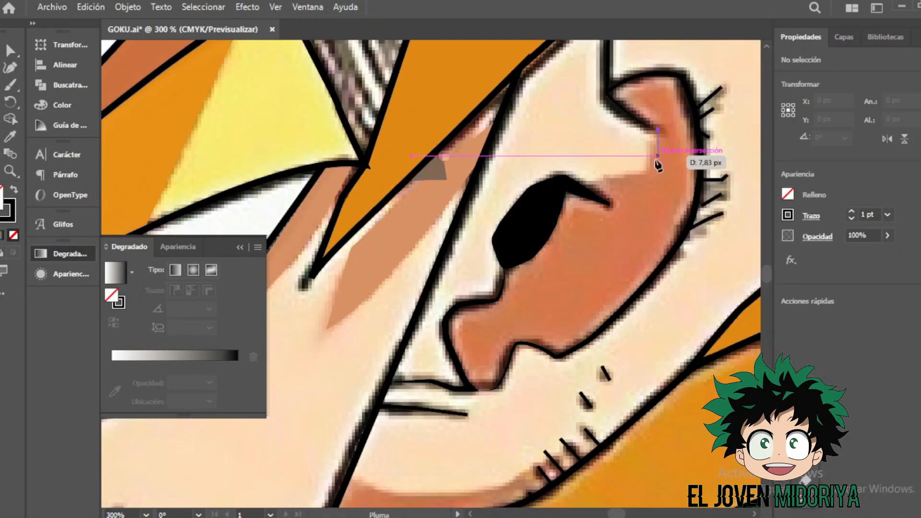
click(647, 168)
click(605, 180)
click(591, 184)
click(578, 195)
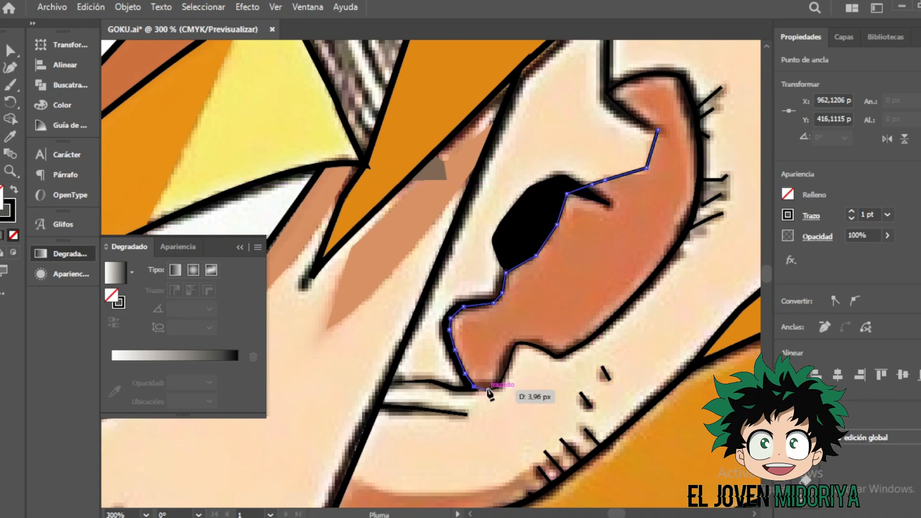
scroll(694, 126, up, 2)
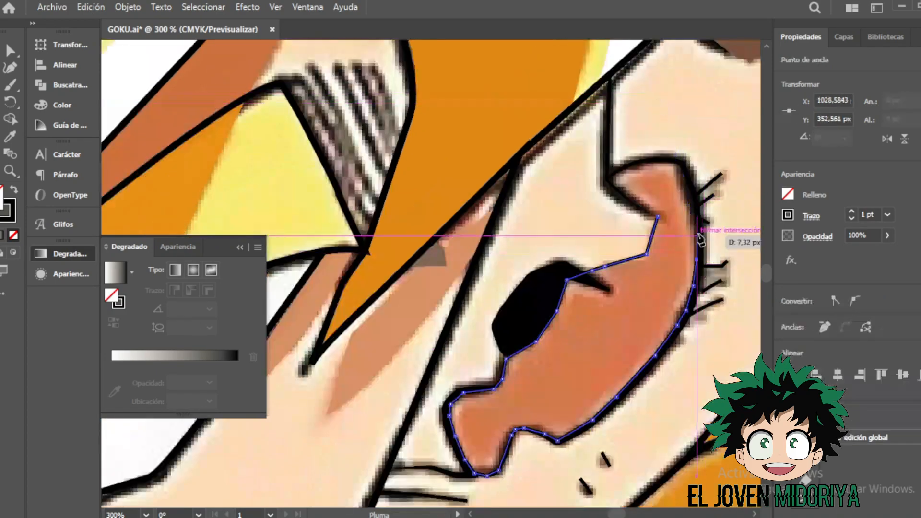
click(654, 162)
click(626, 165)
click(610, 179)
click(626, 195)
right_click(616, 331)
key(Escape)
Compare the whole portrait with the colorear layer shown and hidden.
key(ctrl+0)
click(859, 37)
click(800, 90)
click(800, 90)
click(800, 91)
click(800, 90)
click(800, 90)
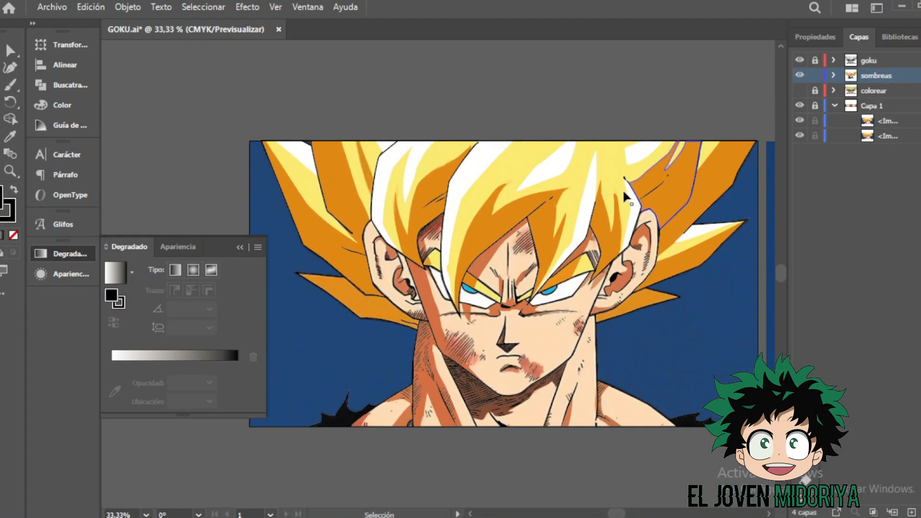
Give the ear's hatch strokes and lobe marks a 2 pt stroke with a tapered width profile.
scroll(620, 337, up, 4)
click(633, 230)
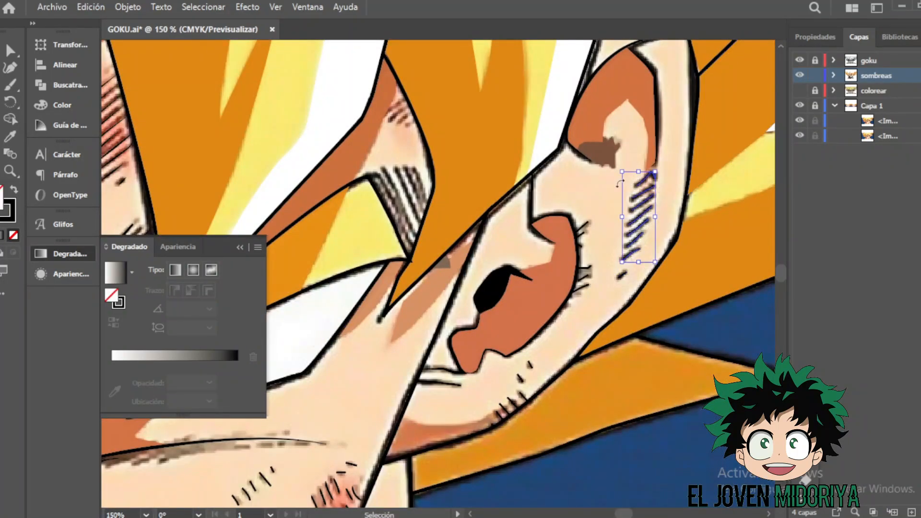
click(647, 243)
click(584, 295)
click(584, 285)
click(812, 216)
scroll(520, 313, down, 3)
click(520, 313)
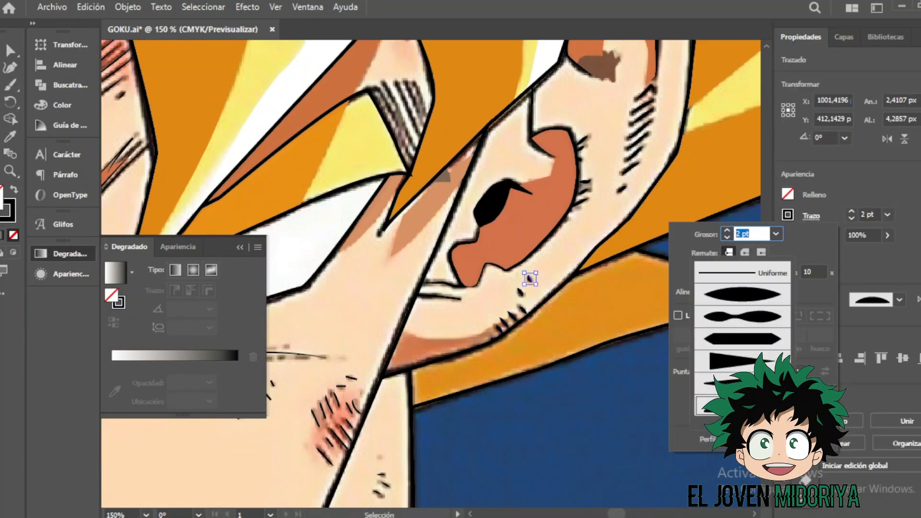
Set the short line below the inner ear shadow to 2 pt with a wedge-shaped width profile.
click(444, 284)
click(811, 216)
click(816, 230)
click(749, 268)
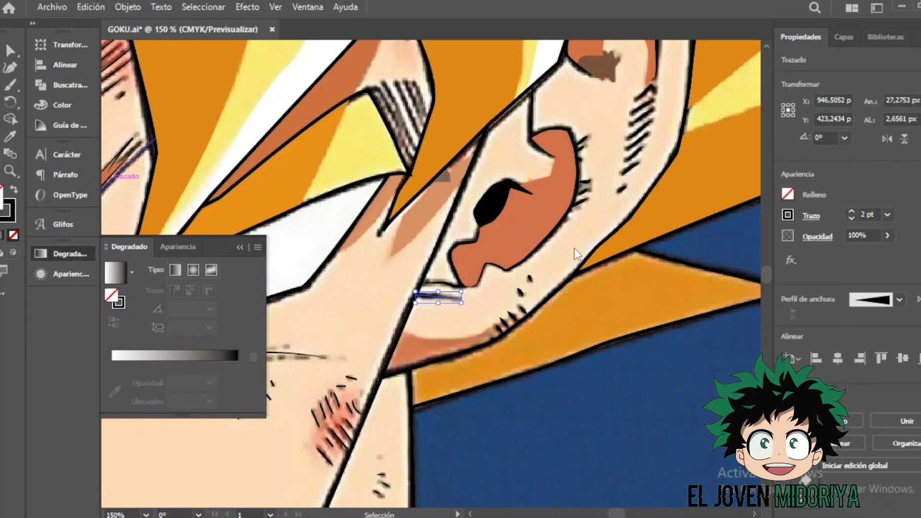
Trace the diagonal hatch lines between the yellow eyebrow and the hair lock beside the ear.
scroll(574, 248, up, 3)
key(ctrl+shift+a)
key(p)
click(388, 214)
scroll(305, 295, up, 2)
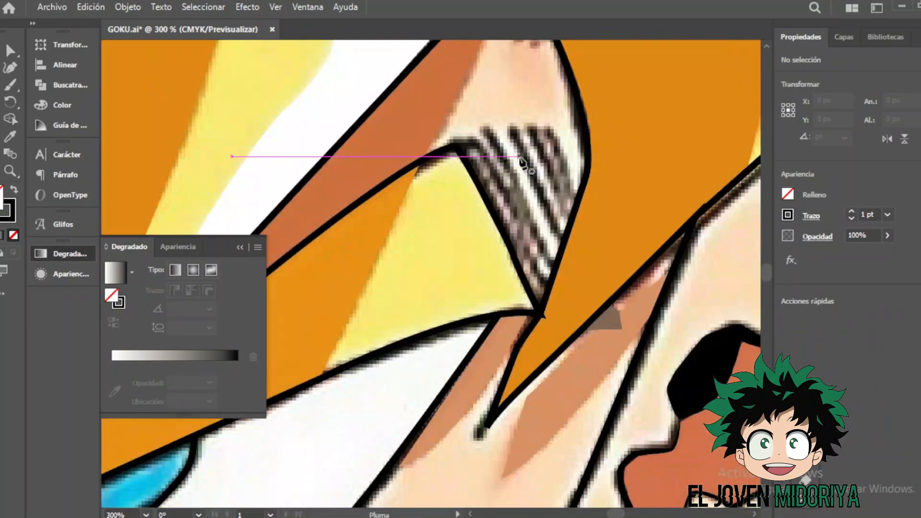
right_click(477, 142)
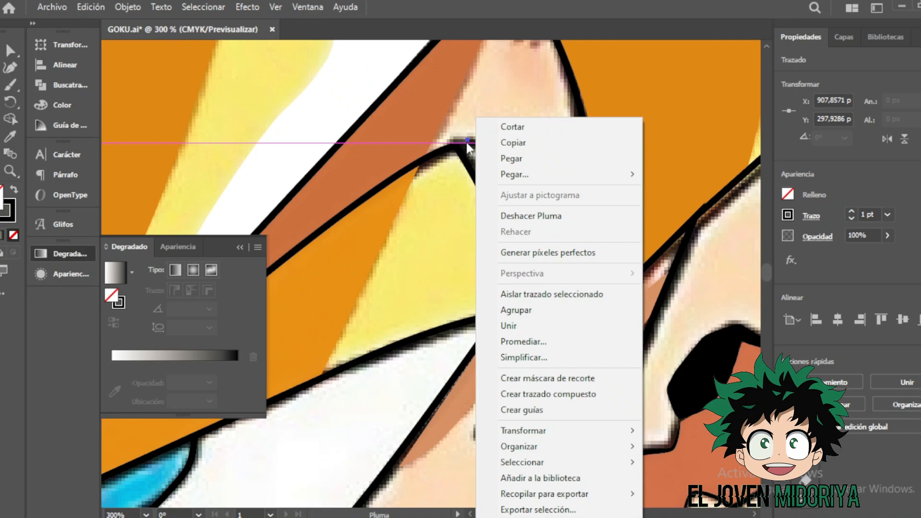
key(Escape)
click(549, 278)
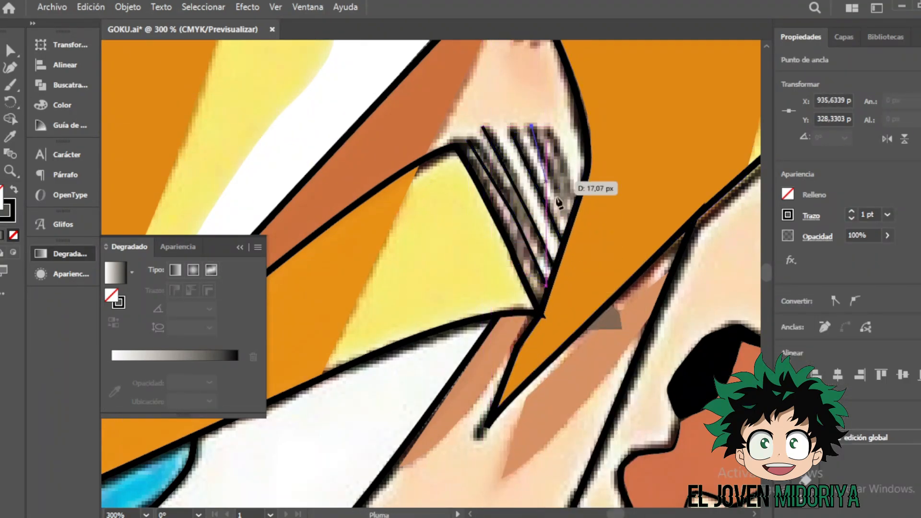
Set the hatch lines beside the eyebrow to 2 pt with a width profile pointed at both ends.
key(v)
drag(545, 117, 485, 158)
click(811, 216)
click(743, 438)
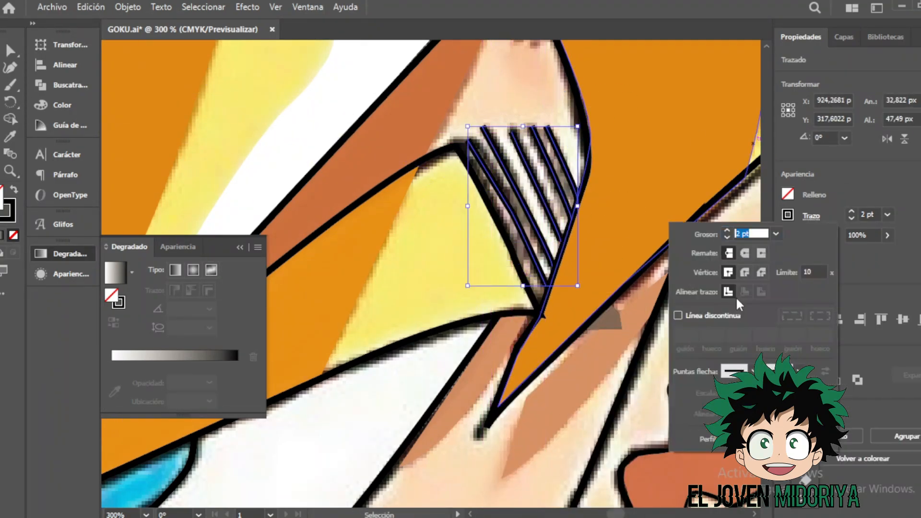
key(Escape)
Draw the orange shadow at the inner end of the opposite yellow eyebrow and fill it with the sampled orange.
key(p)
scroll(432, 269, up, 3)
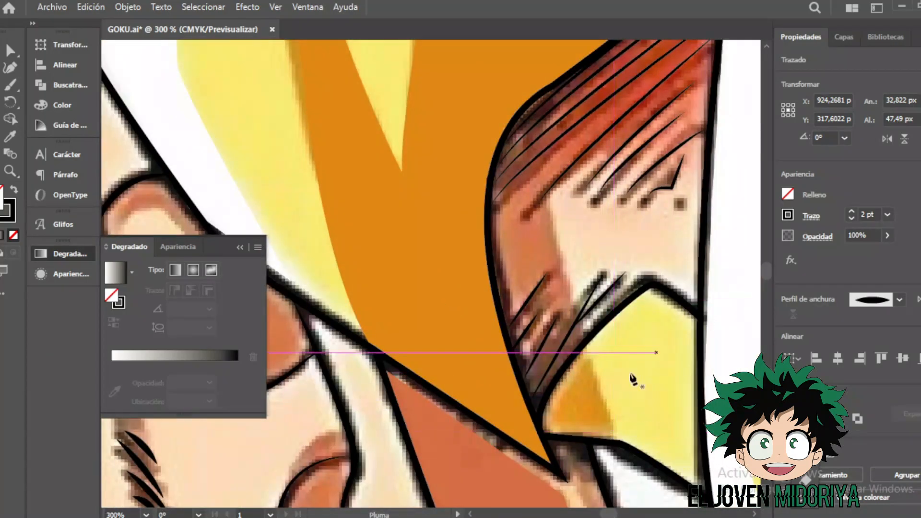
click(586, 346)
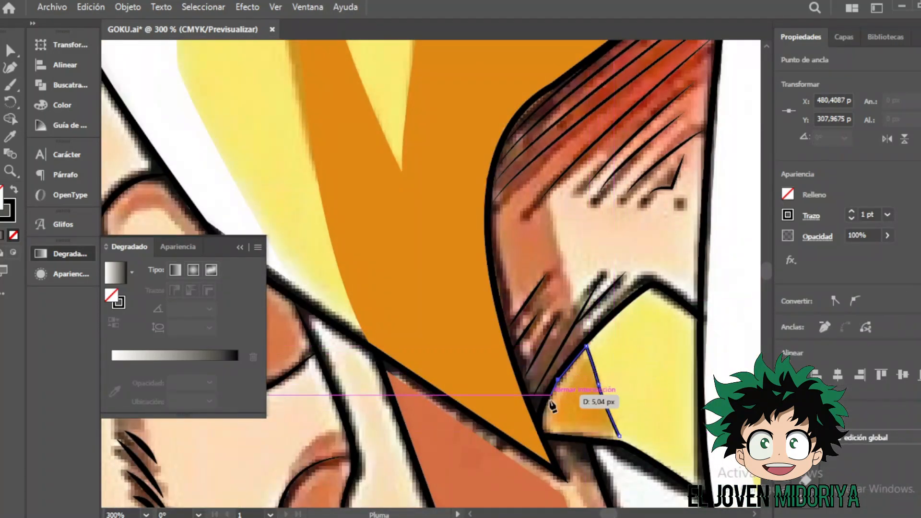
Trace the lower and inner edges of the hatched reddish shadow above this eyebrow, up to its top corner.
click(585, 337)
click(558, 250)
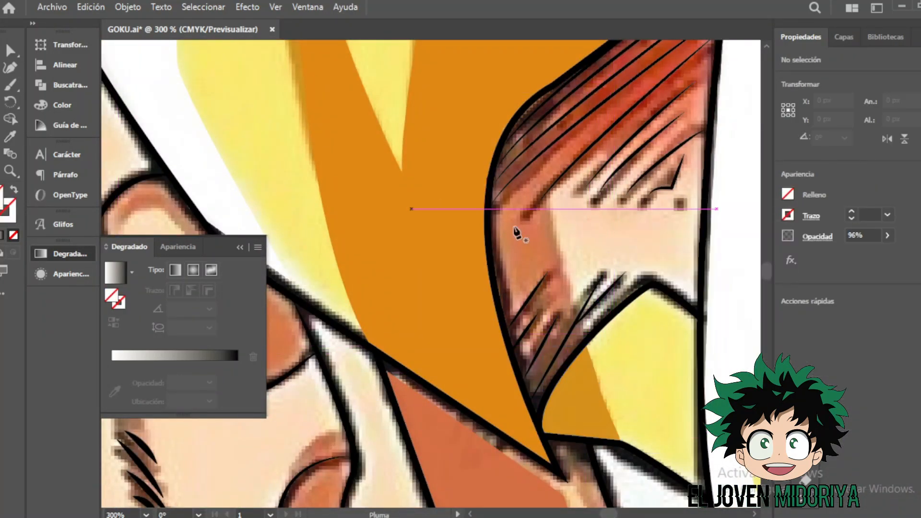
click(555, 214)
click(548, 202)
scroll(682, 192, up, 3)
click(692, 256)
click(710, 205)
click(714, 159)
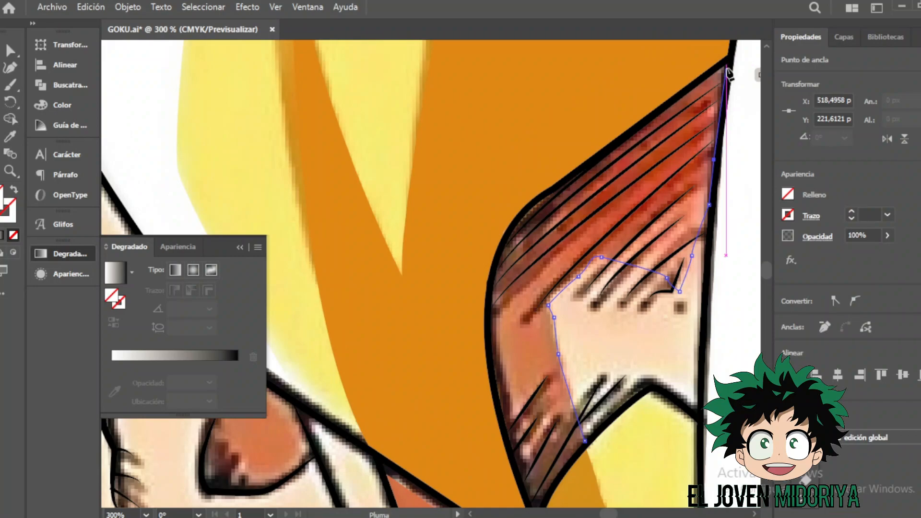
click(727, 71)
click(679, 113)
Complete the shadow outline along the hair lock, fill it with the sampled reddish orange and arrange it behind the hatch strokes.
key(ctrl+plus)
key(ctrl+plus)
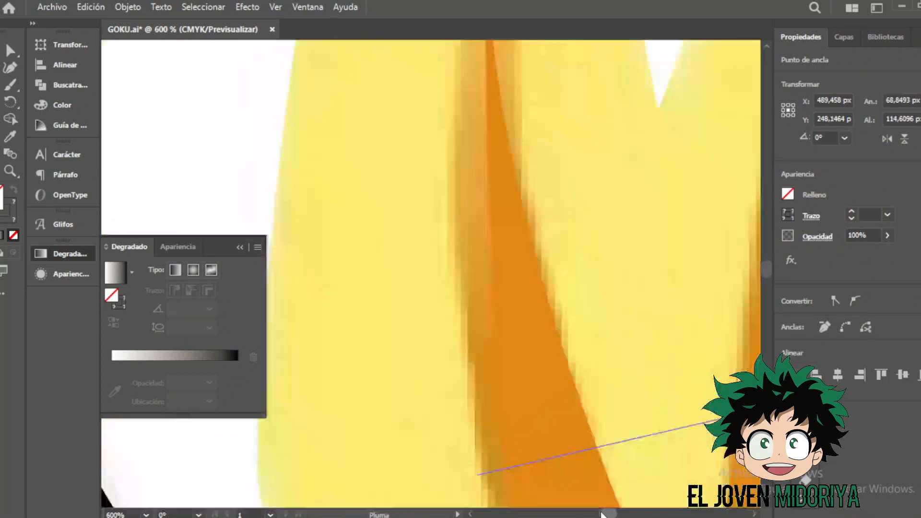
scroll(609, 438, down, 3)
drag(609, 514, 610, 514)
click(335, 162)
click(309, 195)
click(286, 233)
scroll(310, 195, down, 2)
click(572, 292)
scroll(573, 302, down, 3)
click(589, 319)
scroll(593, 326, down, 1)
click(377, 373)
click(417, 314)
key(ctrl+minus)
right_click(372, 211)
click(453, 214)
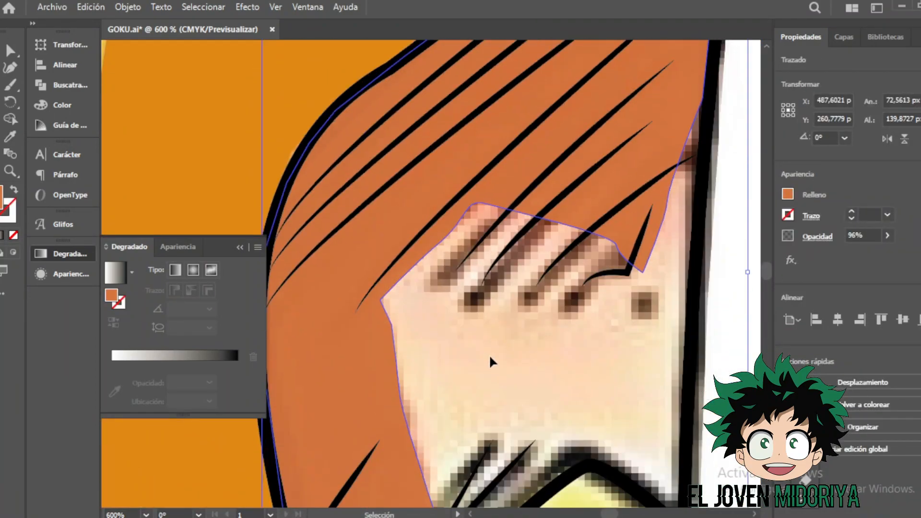
Draw the narrow orange streak in the yellow hair at the artboard's upper edge and fill it with the hair's orange.
key(ctrl+0)
key(ctrl+minus)
key(ctrl+minus)
scroll(432, 192, up, 4)
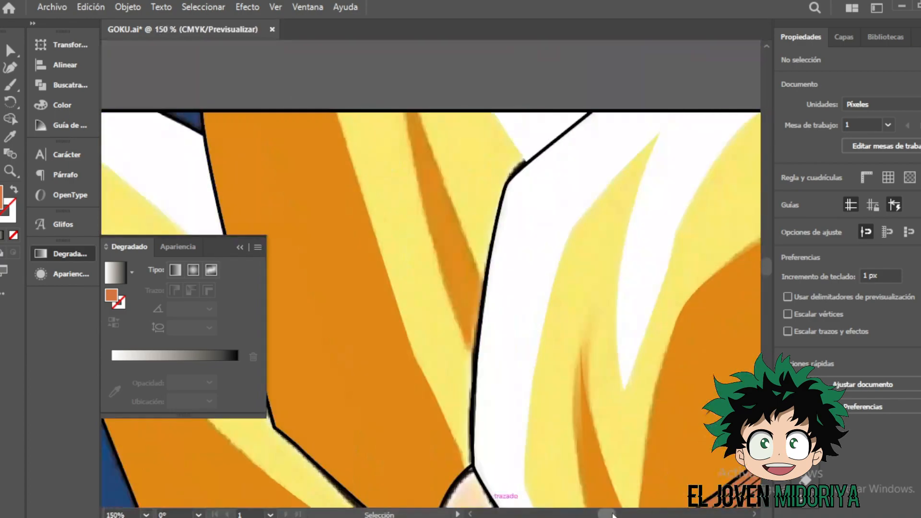
key(p)
click(417, 111)
click(483, 286)
scroll(410, 90, up, 2)
click(413, 212)
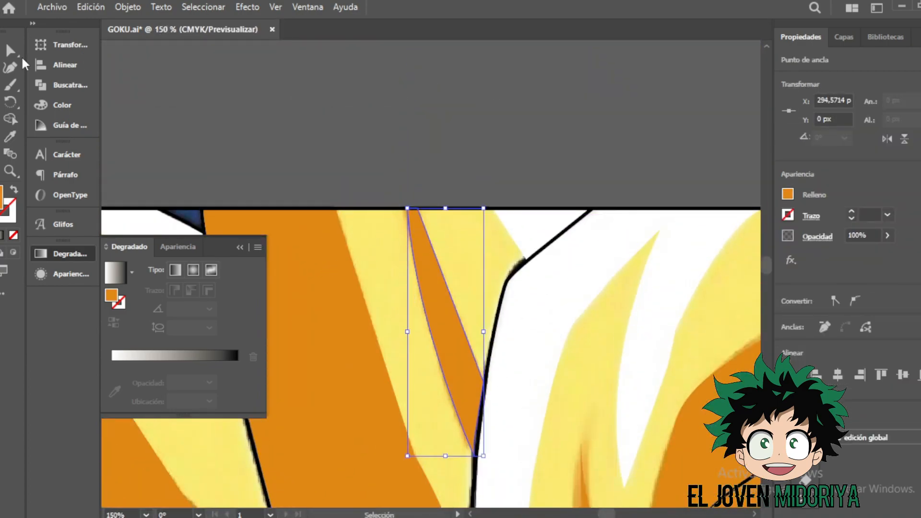
key(v)
key(ctrl+shift+a)
Check the whole portrait with the sombreas layer hidden.
scroll(609, 196, down, 5)
key(ctrl+minus)
key(ctrl+minus)
key(ctrl+minus)
key(ctrl+minus)
key(ctrl+minus)
click(844, 37)
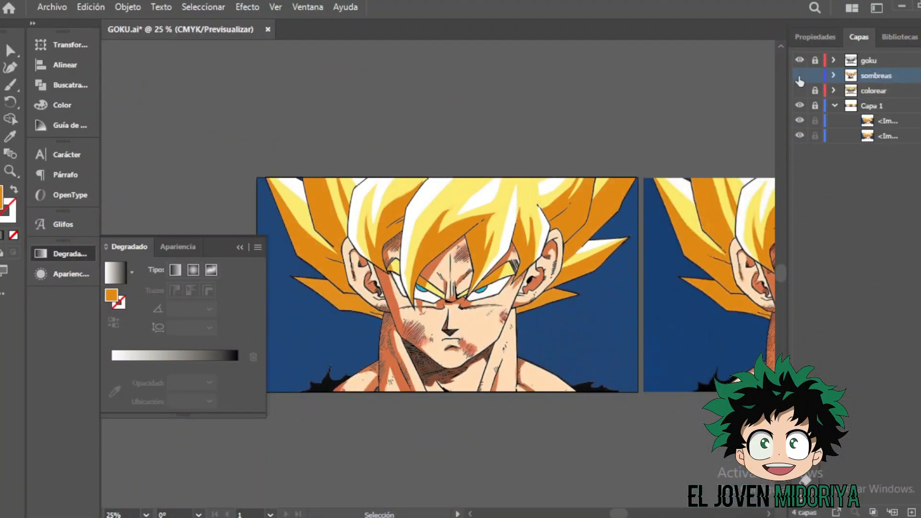
Draw short black 1 pt hatch strokes along the lower edge of the orange hair lock, above the reddish face shadow.
key(ctrl+1)
key(p)
click(816, 37)
click(788, 215)
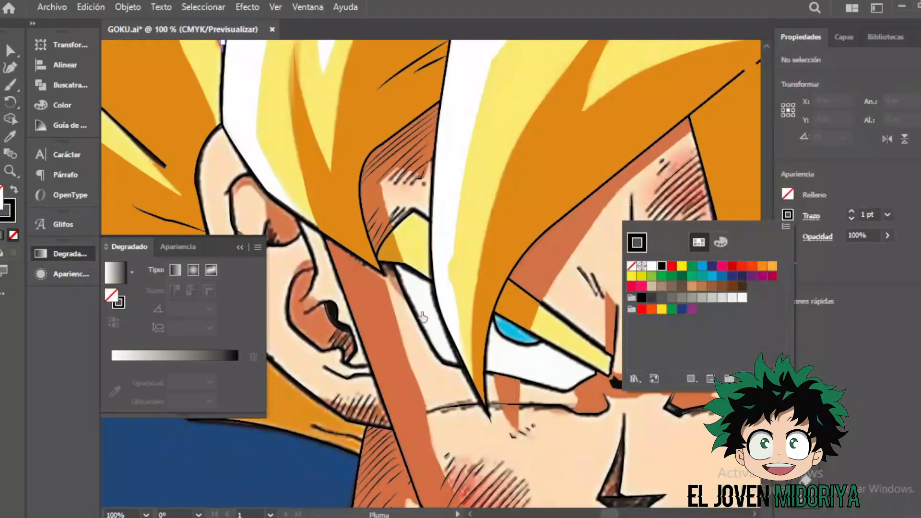
key(Escape)
key(ctrl+plus)
click(497, 244)
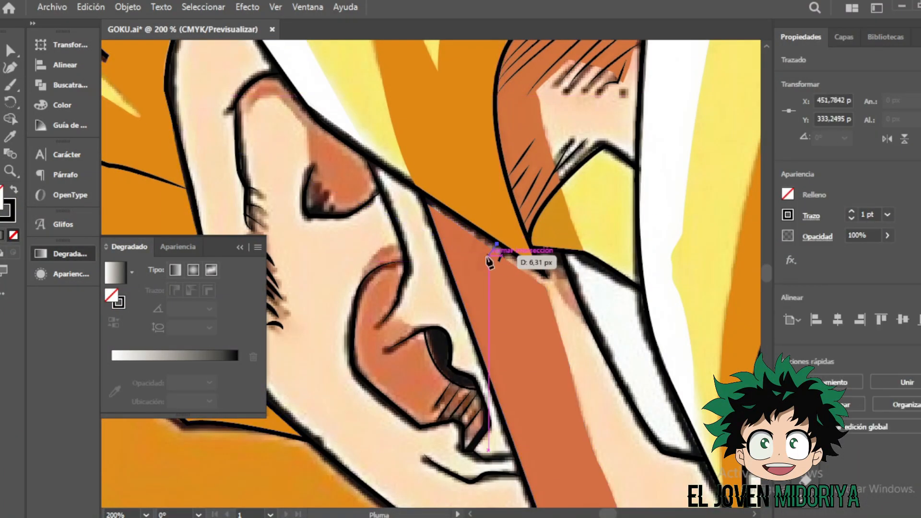
click(493, 246)
Select the new hatch strokes under the hair lock and give them the tapered stroke profile.
key(v)
mouse_move(475, 229)
mouse_down()
mouse_move(502, 255)
mouse_move(494, 245)
mouse_up()
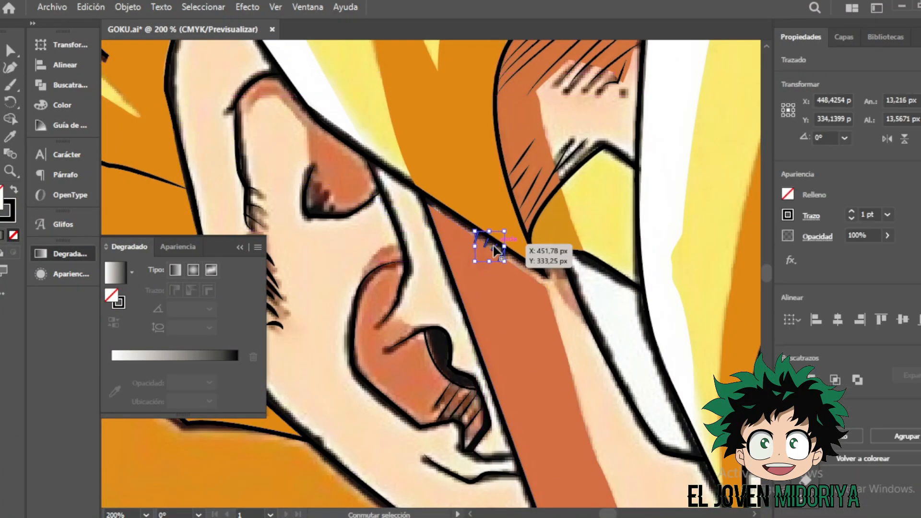
click(811, 216)
click(748, 439)
key(Escape)
key(ctrl+0)
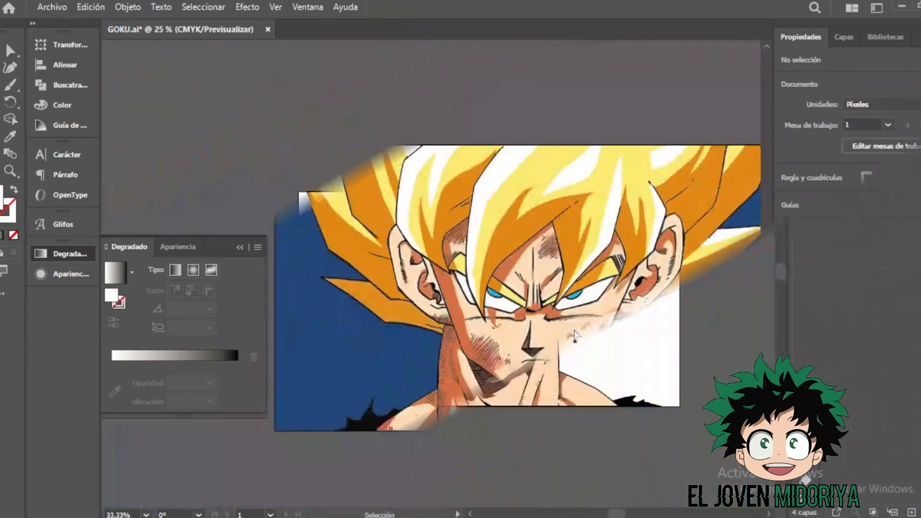
Hide the reference layer Capa 1 and add the text GOKU in the white area beside the neck.
key(F7)
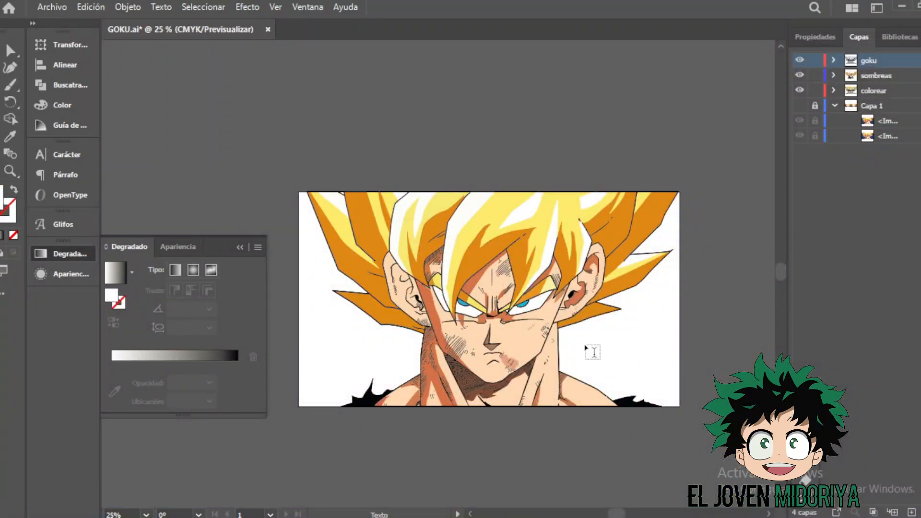
click(578, 346)
key(ctrl+plus)
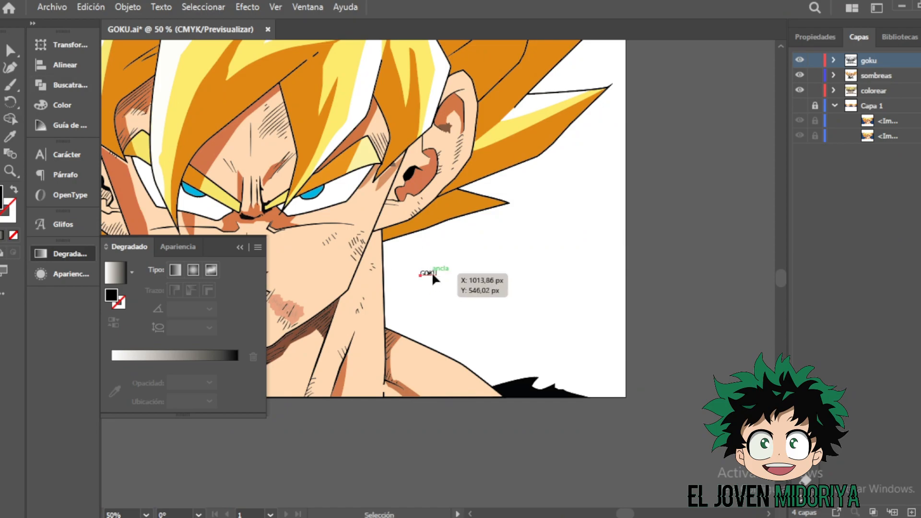
Set the GOKU text in the Ninja Naruto font, then enlarge it and tilt it slightly upward beside the neck.
click(62, 254)
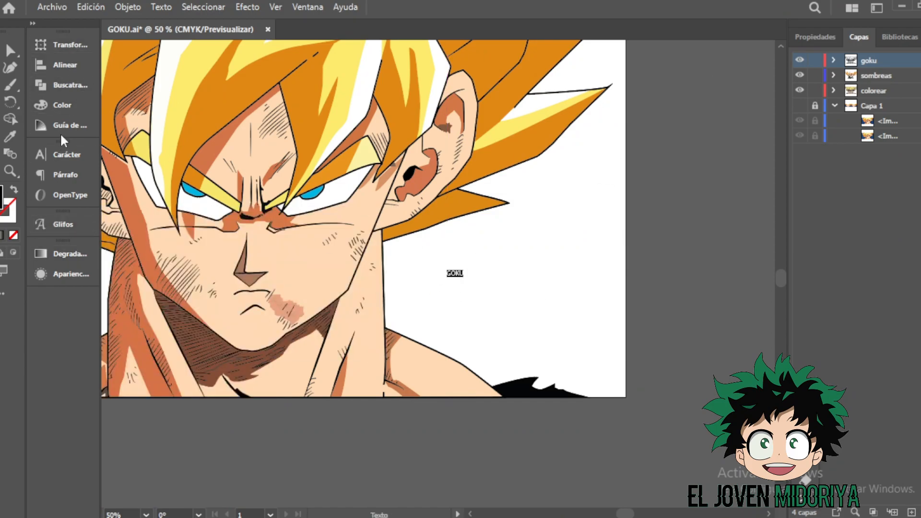
click(62, 155)
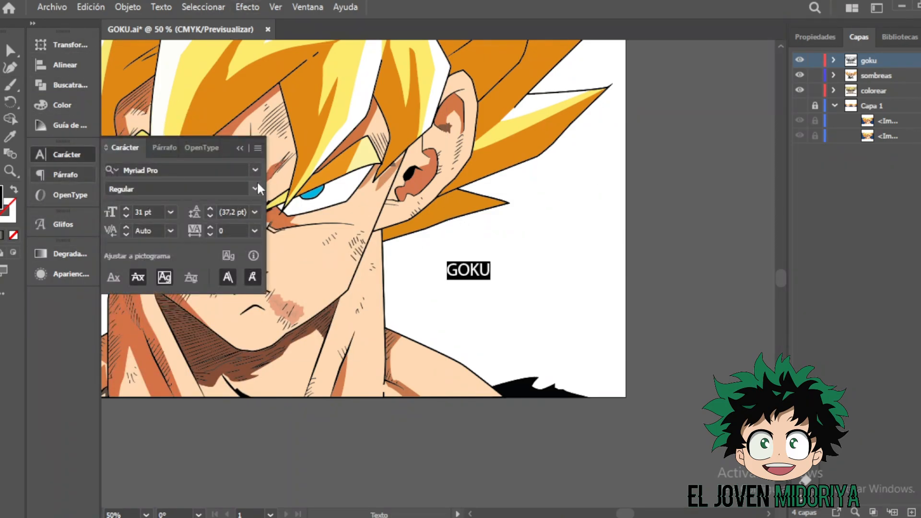
click(183, 171)
key(Down)
key(Down)
key(Down)
key(Down)
key(Down)
key(Down)
key(Down)
key(Down)
key(Return)
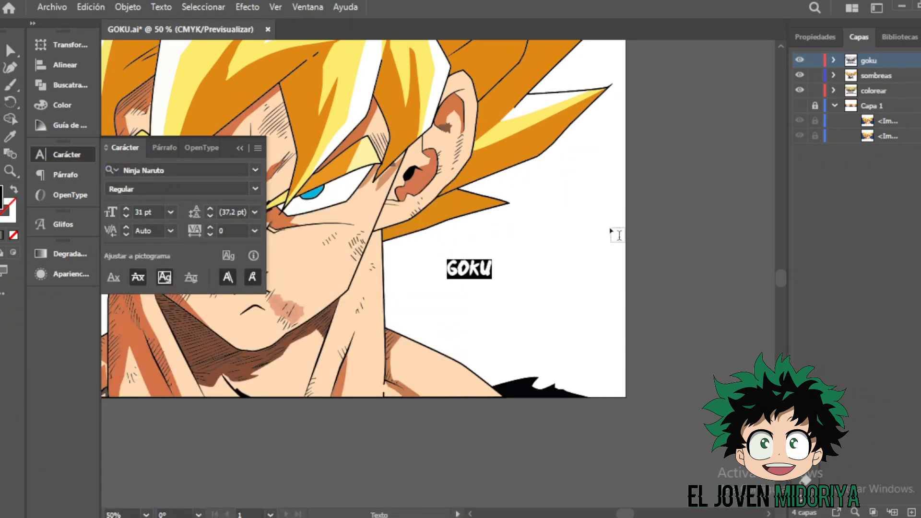
drag(523, 281, 601, 292)
drag(601, 247, 573, 238)
Draw a curved black underline flourish beneath the GOKU lettering and give it a tapered stroke profile.
key(p)
click(589, 262)
click(815, 37)
click(788, 215)
click(811, 216)
click(542, 225)
key(v)
click(602, 260)
key(ctrl+minus)
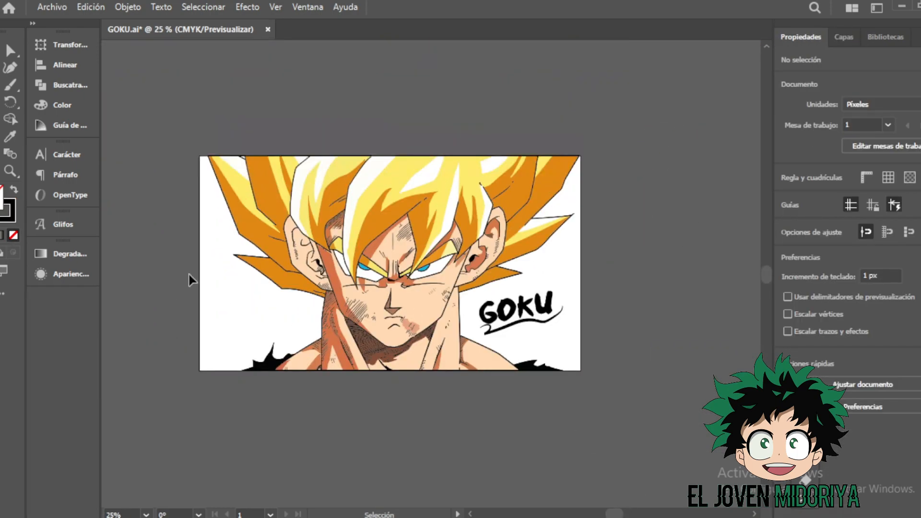
scroll(257, 248, up, 1)
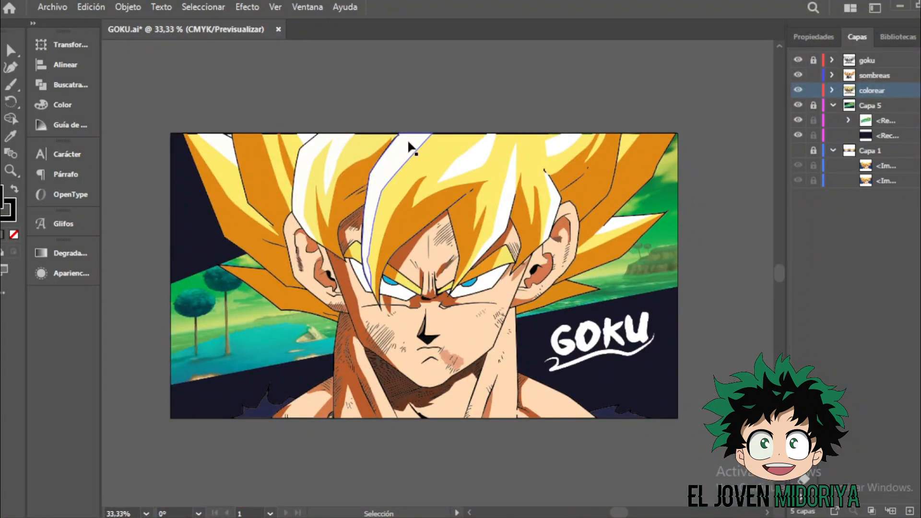
click(226, 255)
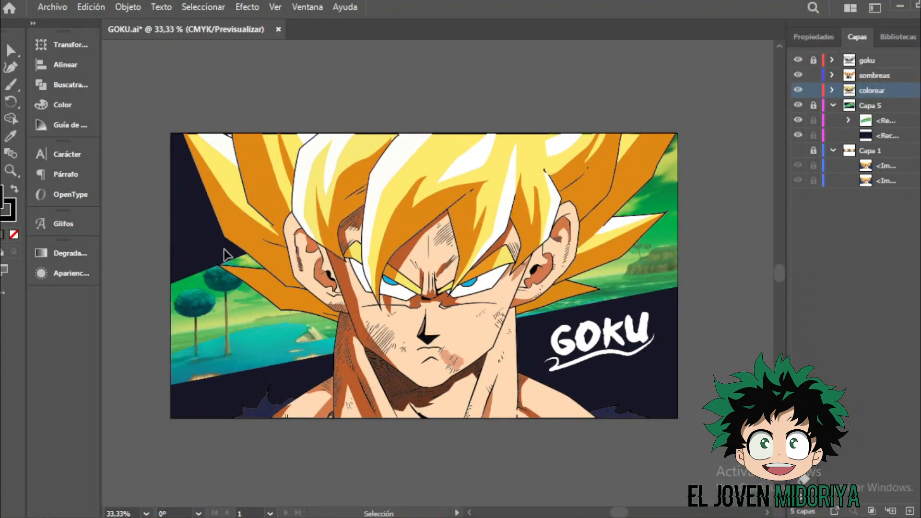